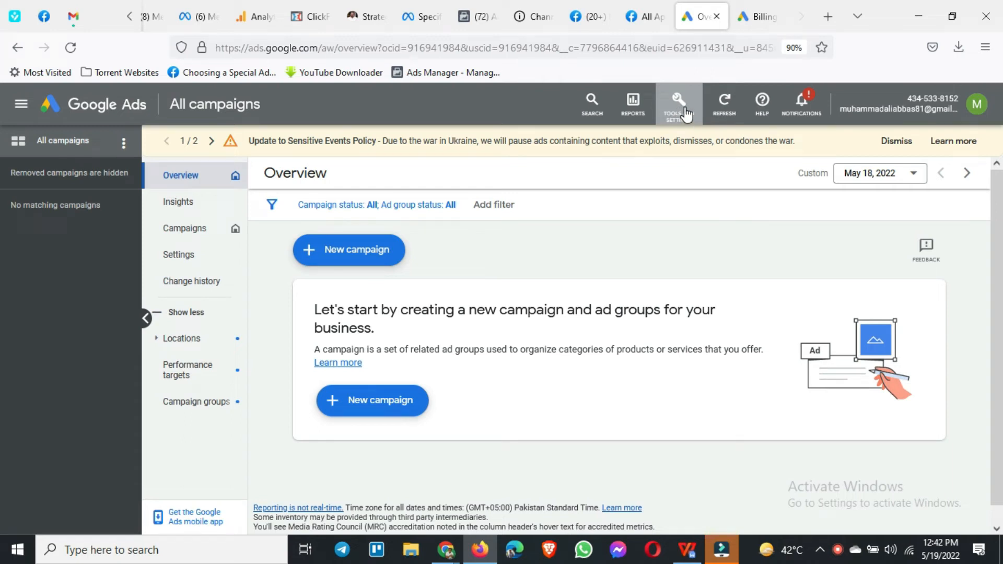
Step: Open the account's Global site tag page, review the tag details and copy the code snippet
click(685, 114)
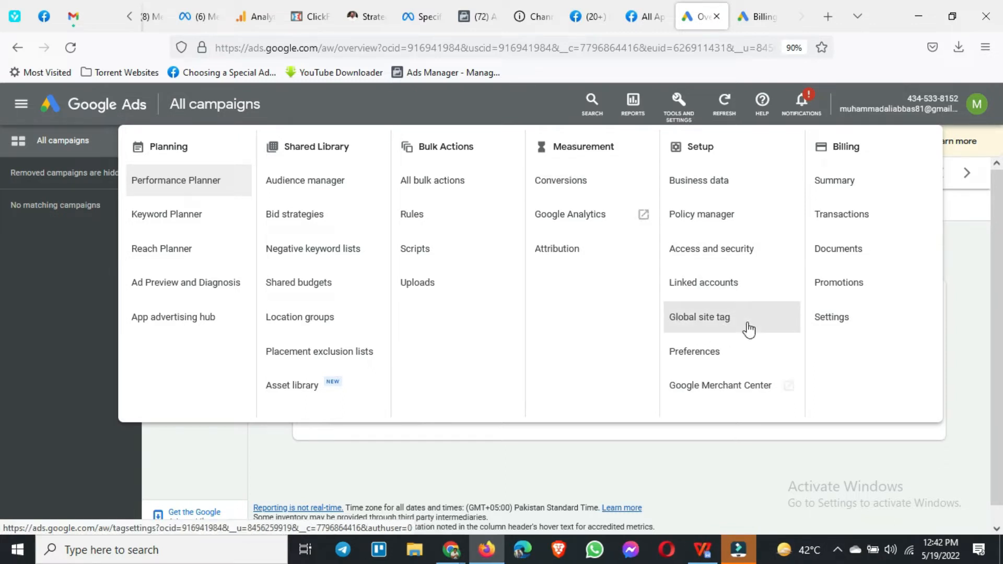
click(716, 331)
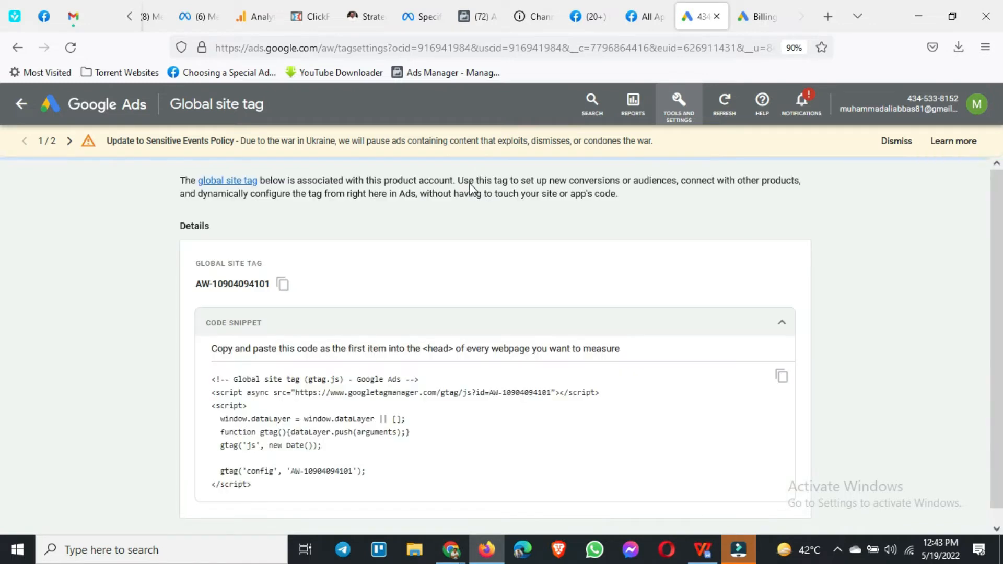
scroll(212, 278, down, 1)
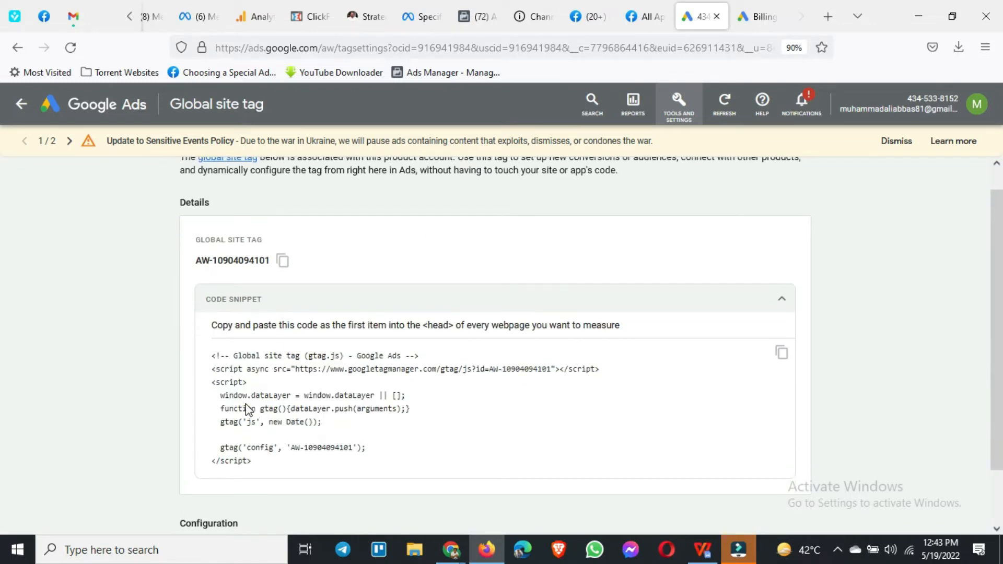
scroll(320, 421, down, 1)
scroll(316, 418, down, 2)
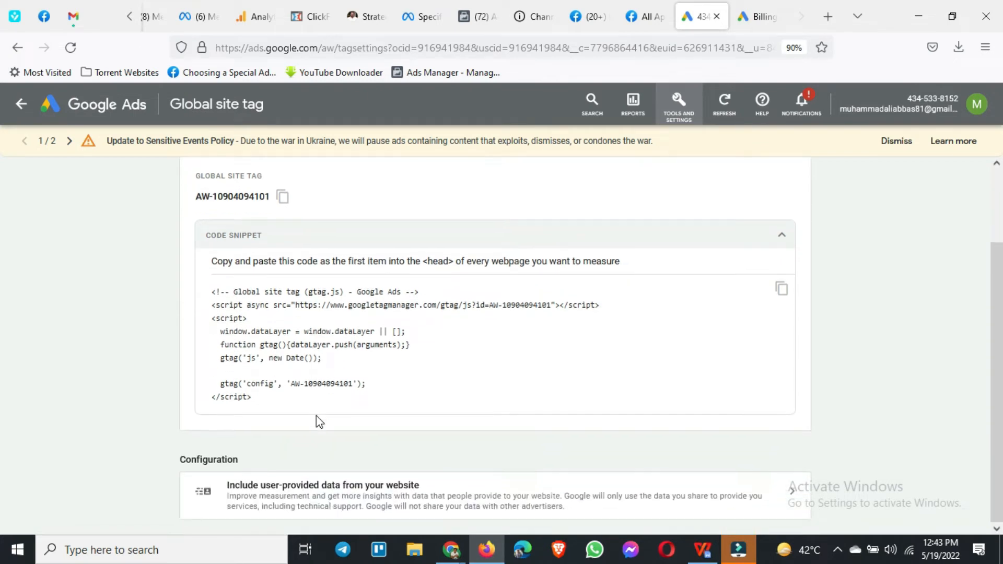
scroll(316, 418, up, 3)
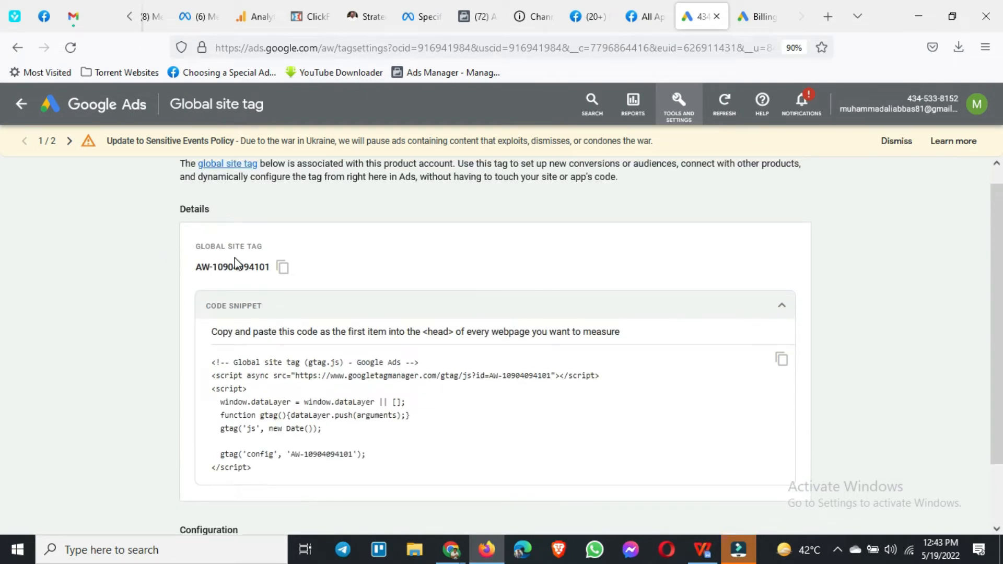
scroll(225, 228, up, 1)
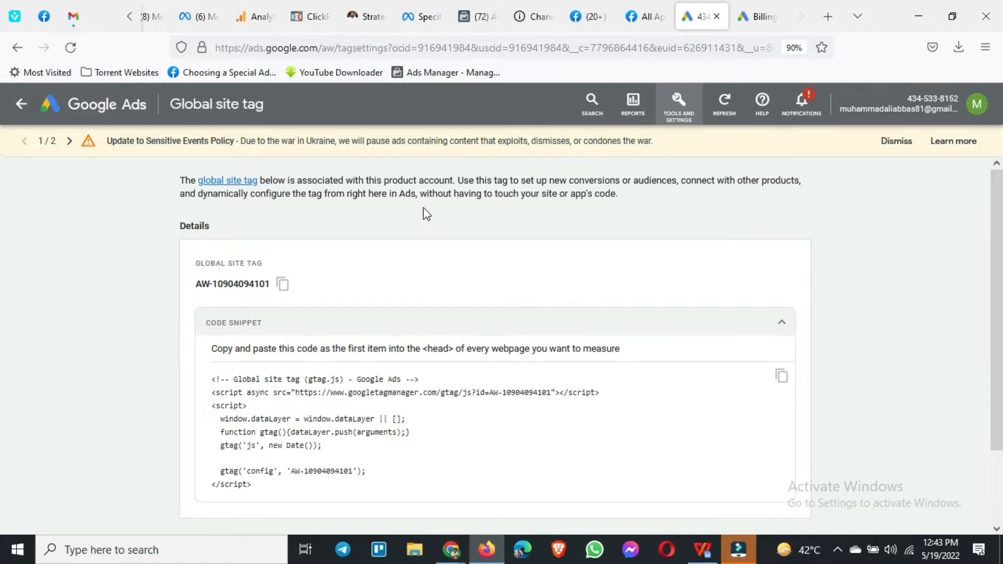
scroll(428, 237, down, 3)
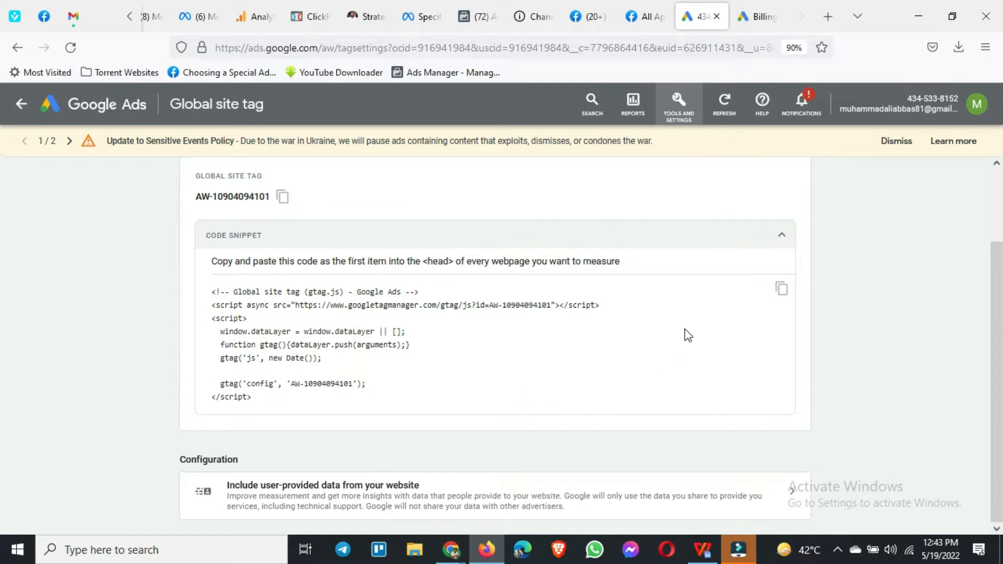
click(783, 291)
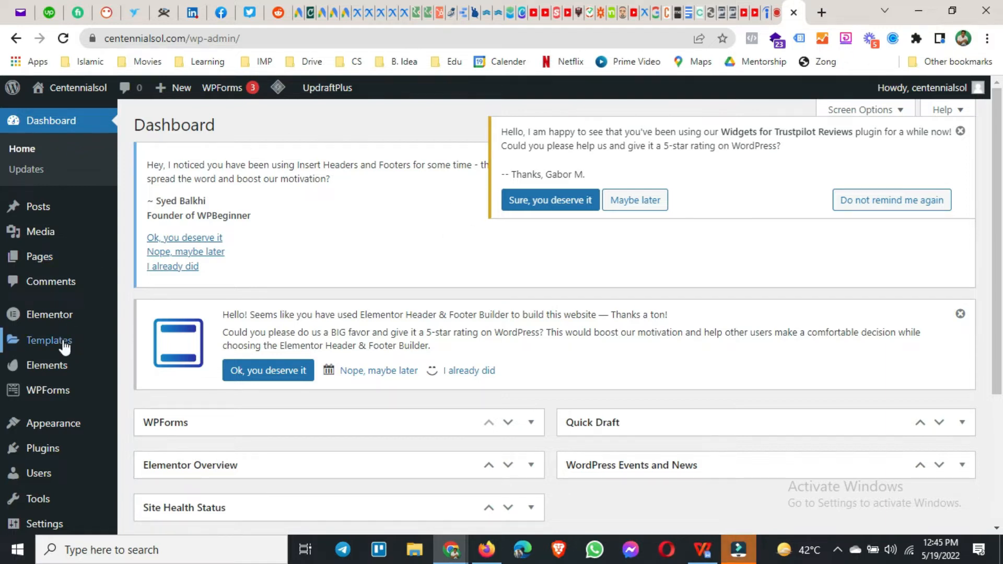
Step: Search for new WordPress plugins with "insert headers and footers" and check the WPBeginner plugin's status
scroll(63, 343, down, 2)
mouse_move(49, 360)
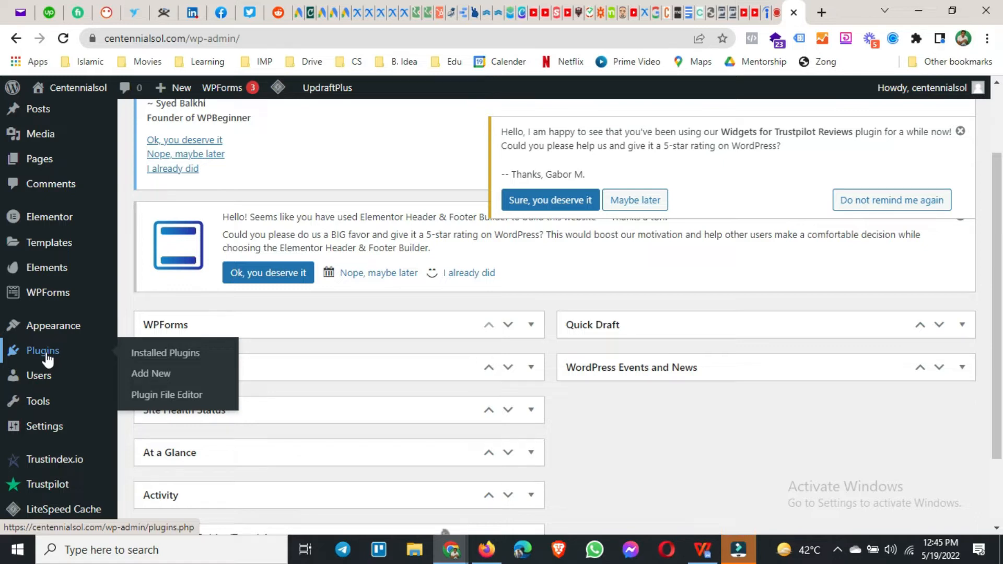
click(173, 382)
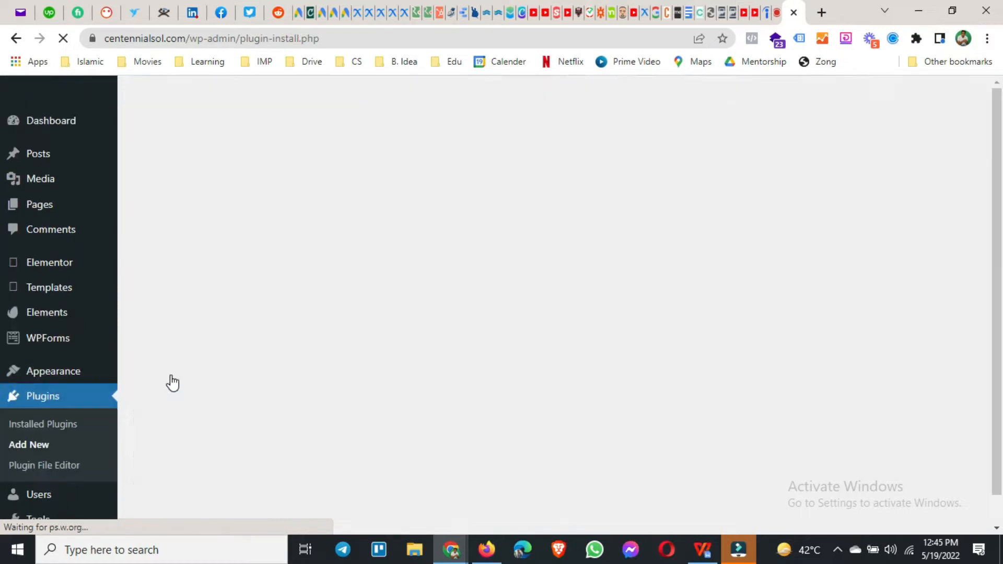
scroll(830, 339, down, 3)
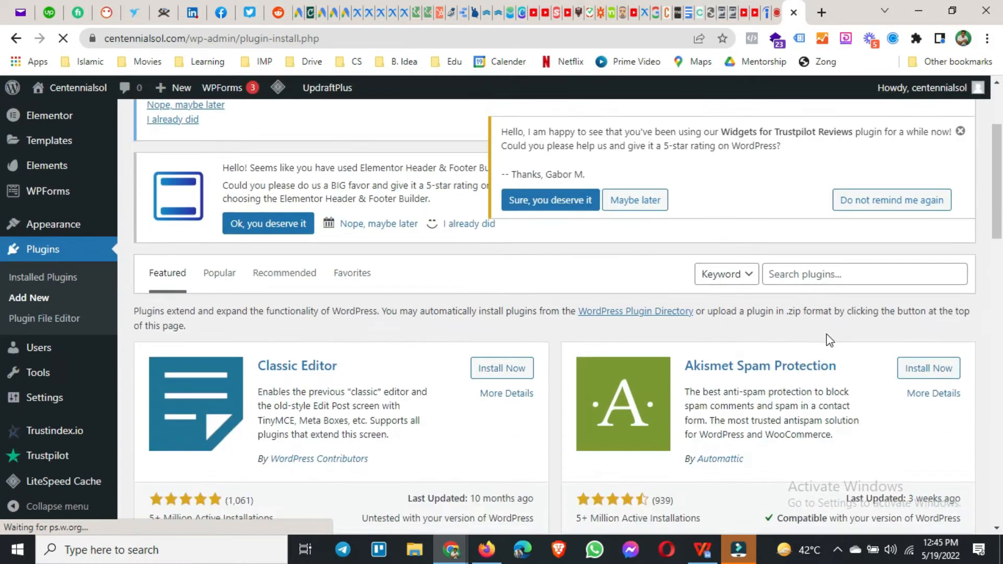
click(826, 281)
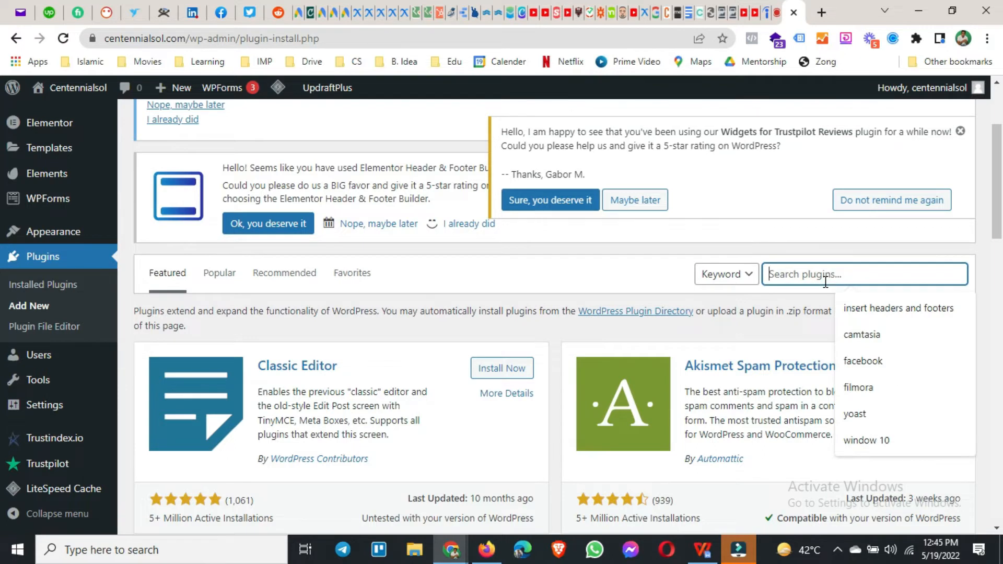
click(863, 309)
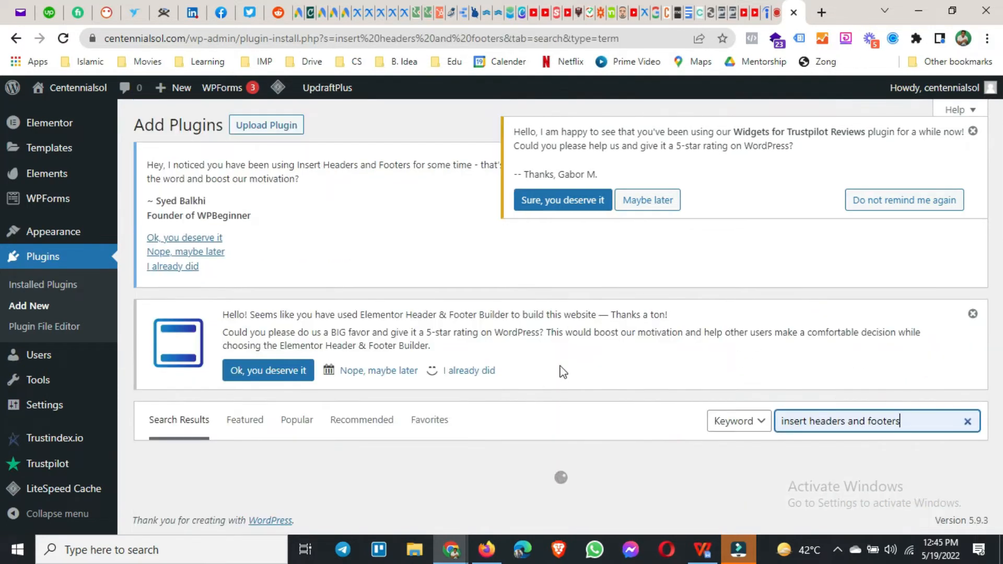
scroll(556, 387, down, 5)
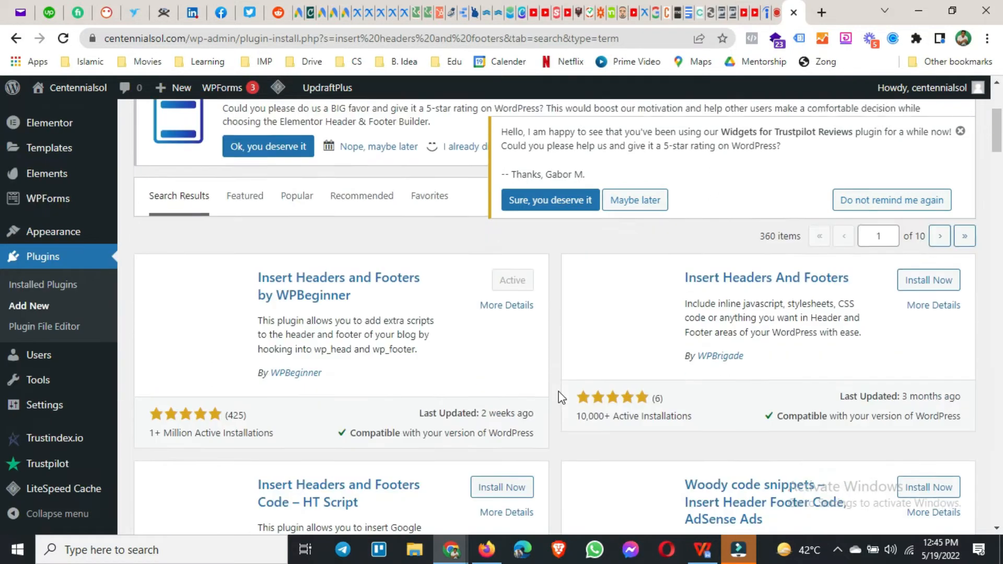
scroll(296, 293, up, 1)
scroll(296, 296, up, 1)
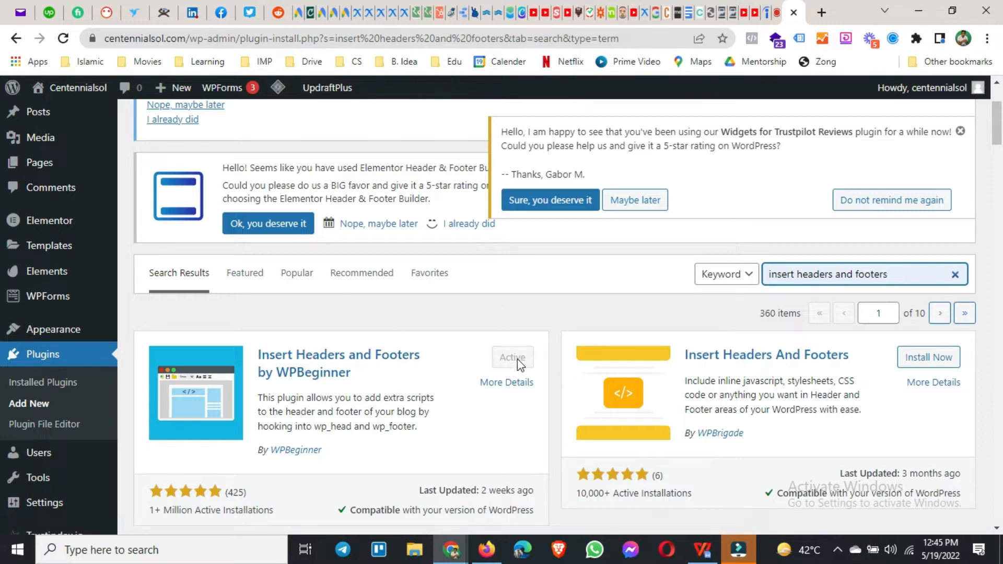
Step: Open the Insert Headers and Footers settings and go to the end of the header scripts
scroll(104, 366, down, 4)
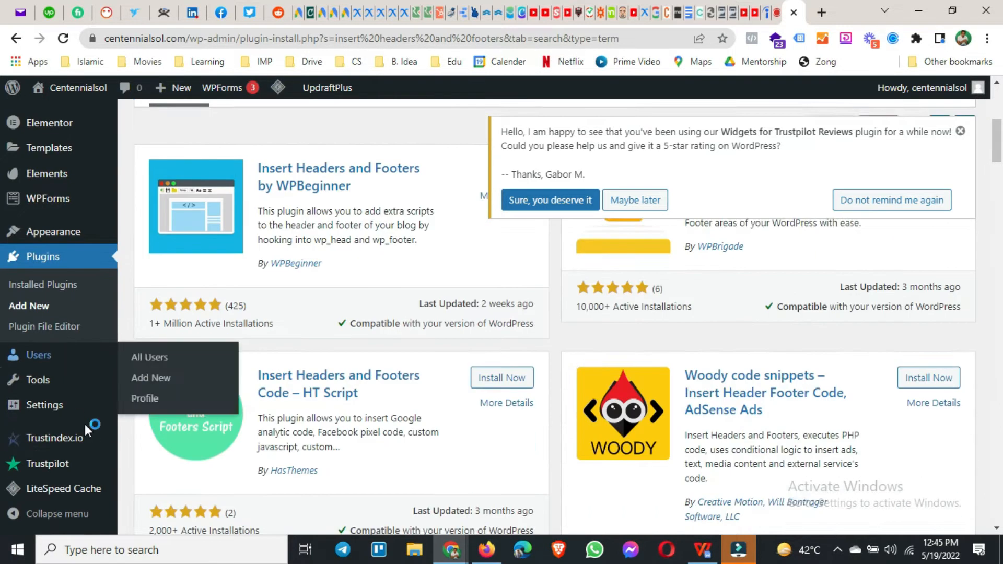
mouse_move(62, 392)
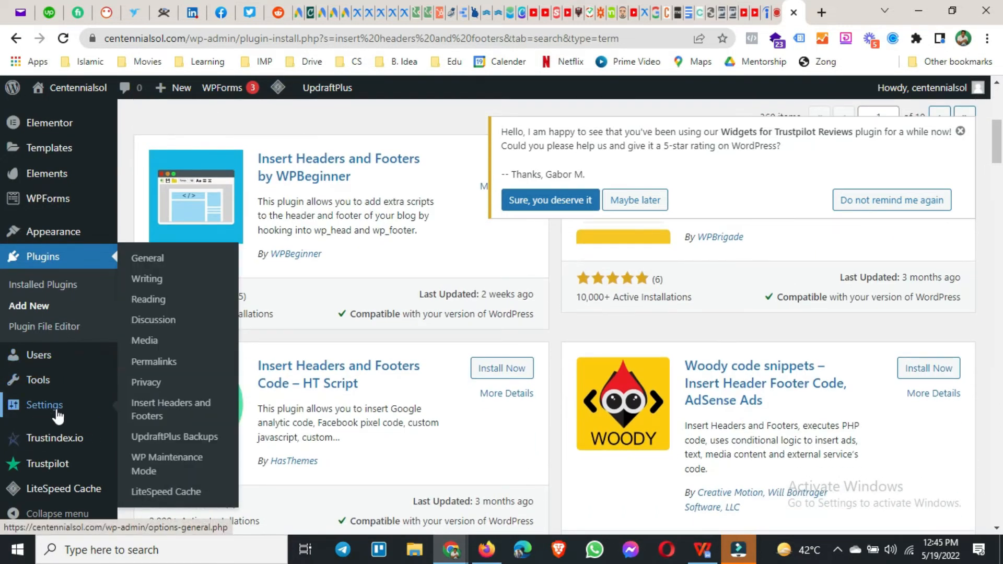
click(178, 425)
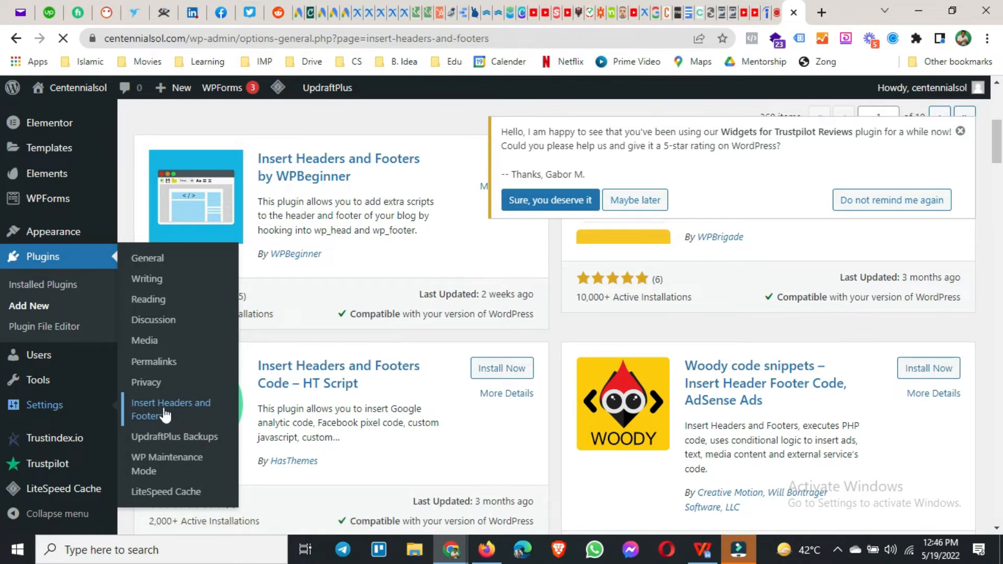
scroll(251, 402, down, 2)
scroll(190, 366, down, 2)
scroll(189, 369, up, 2)
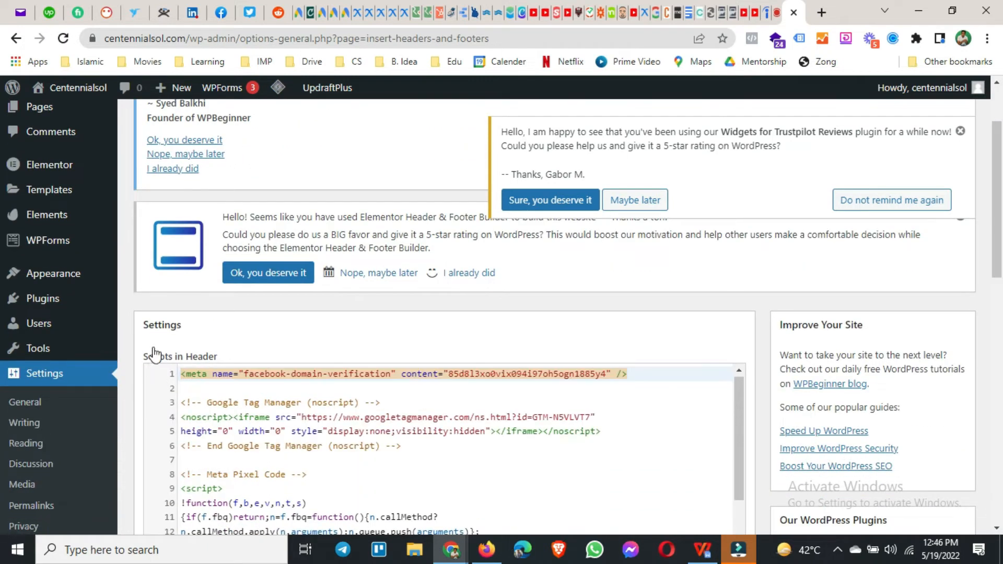
scroll(157, 335, down, 3)
scroll(490, 409, down, 3)
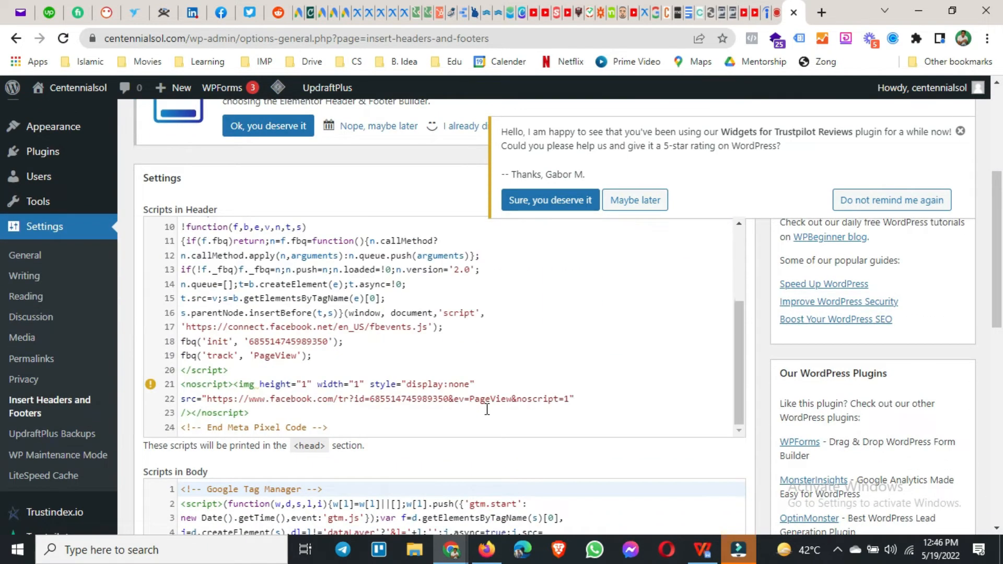
Step: Add three new lines after the End Meta Pixel Code comment in the header scripts
click(380, 429)
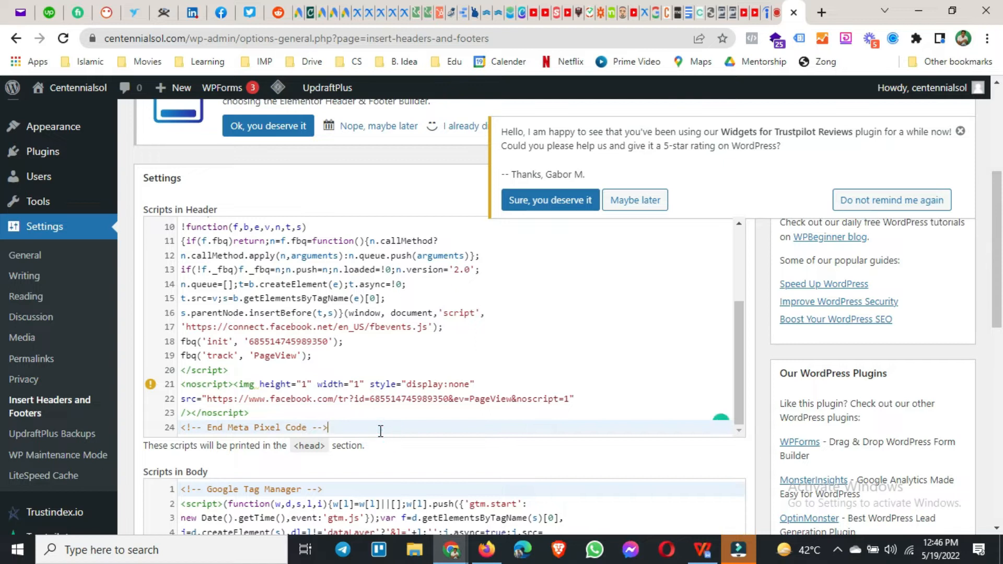
key(Return)
key(Return)
key(Return)
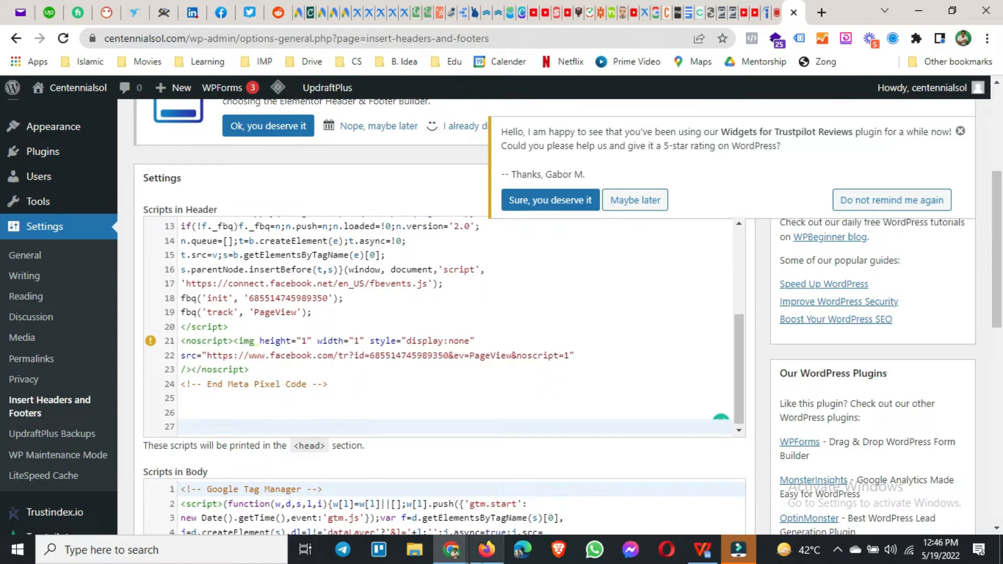
Step: Switch to Google Ads, copy the global site tag code snippet again and return to WordPress
click(487, 551)
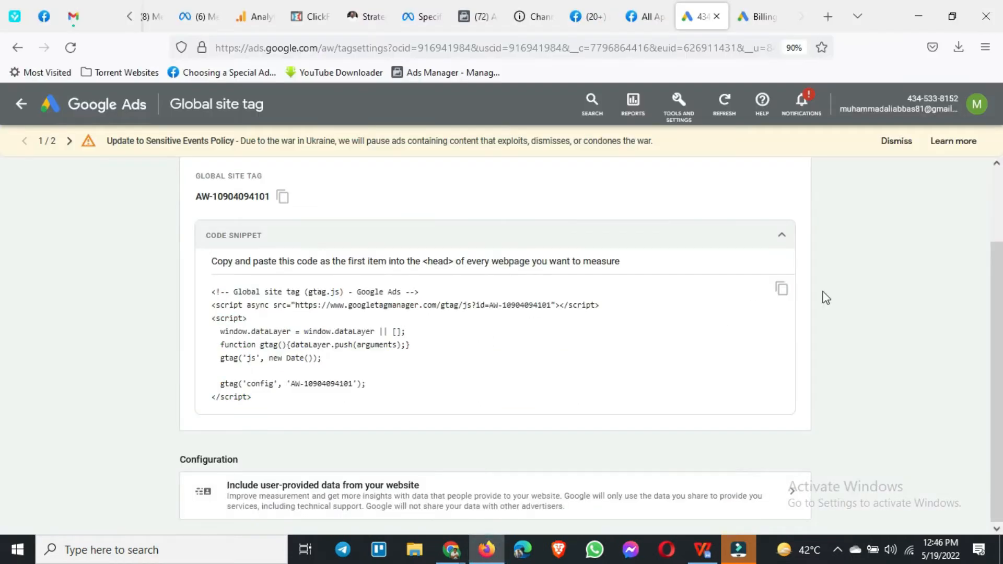
click(780, 288)
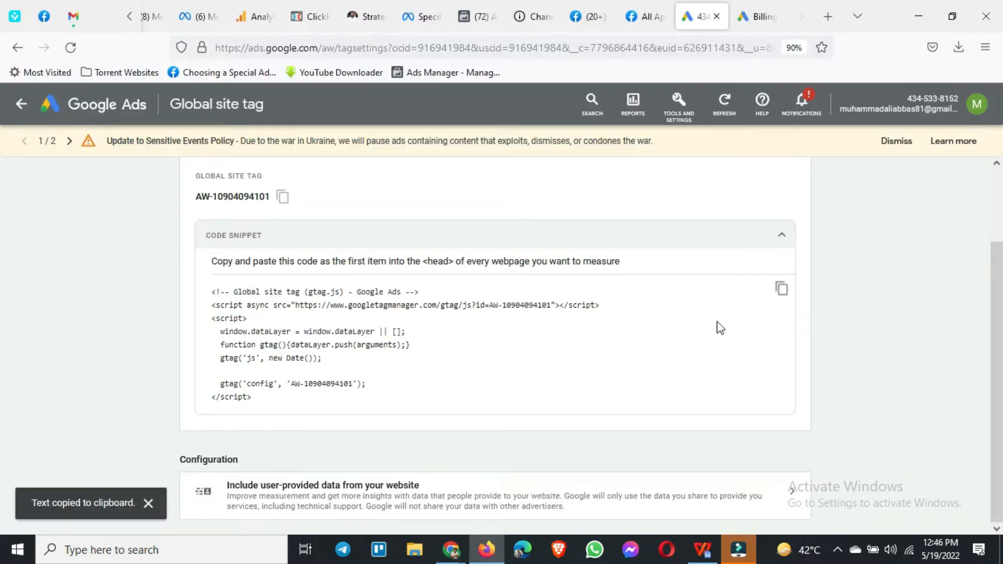
click(487, 550)
Step: Paste the Google Ads global site tag snippet at the end of the header scripts and save the settings
click(218, 425)
right_click(219, 428)
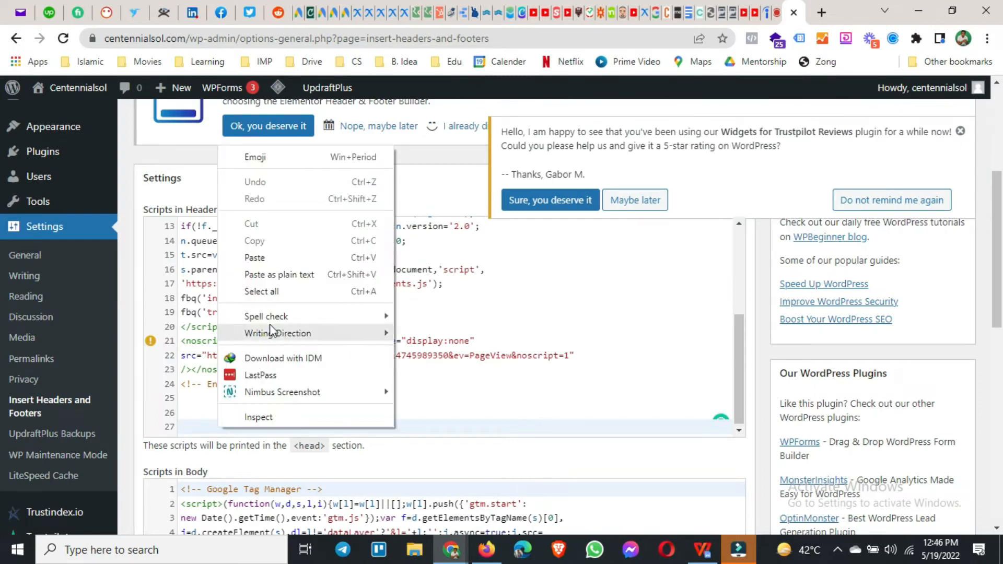
click(261, 256)
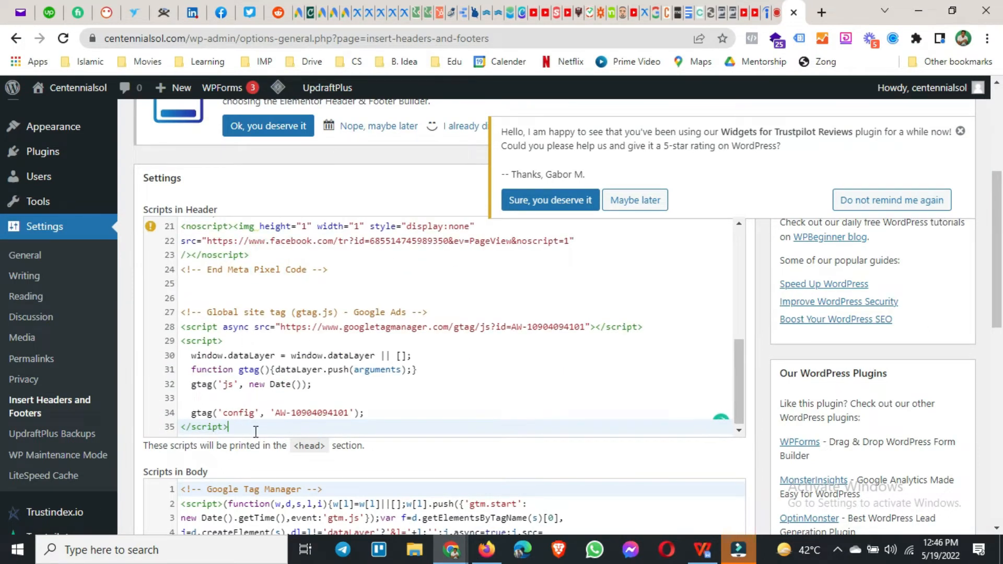
scroll(139, 447, down, 10)
scroll(139, 448, down, 2)
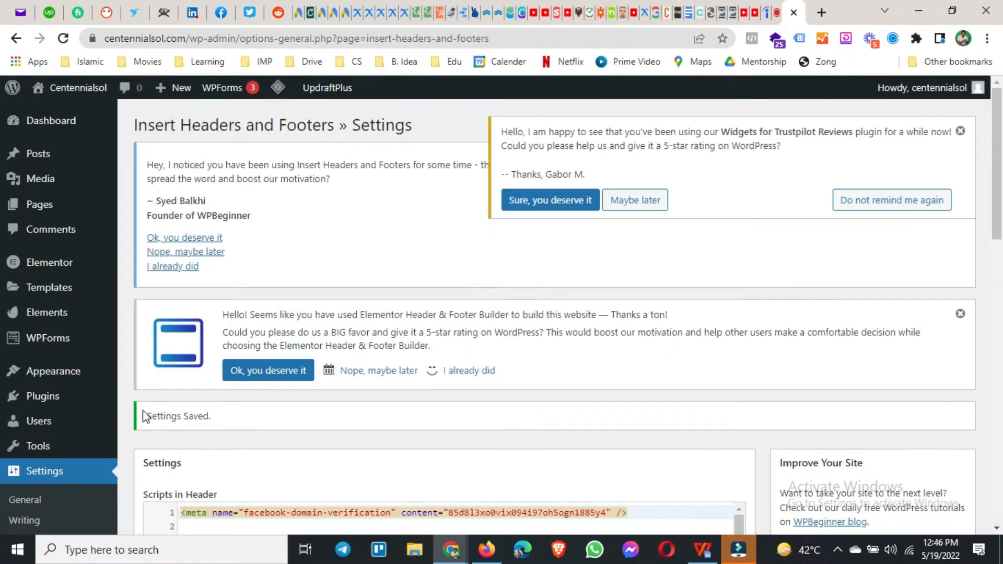
drag(151, 422, 224, 433)
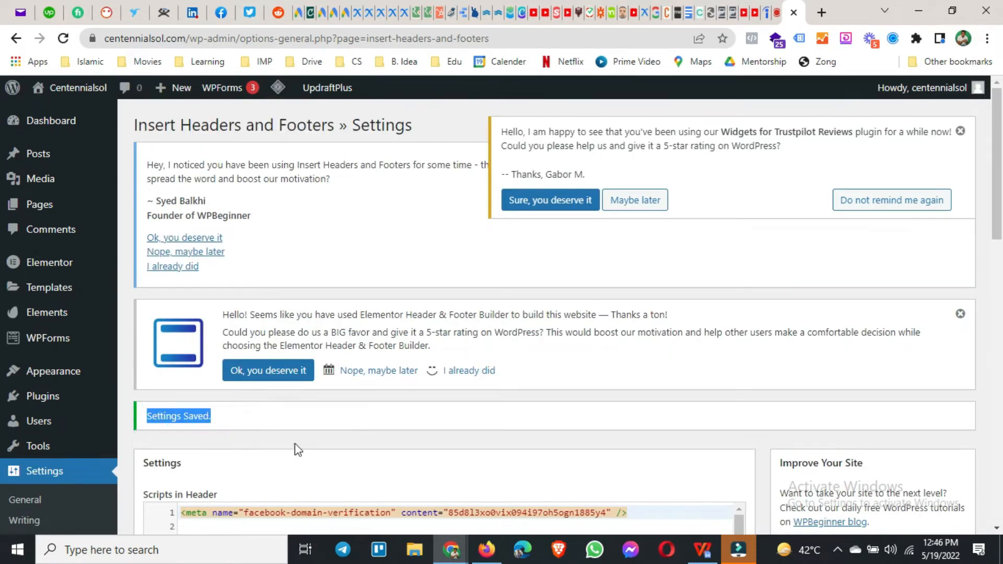
Step: Switch back to Google Ads and review the global site tag ID and its code snippet
click(484, 554)
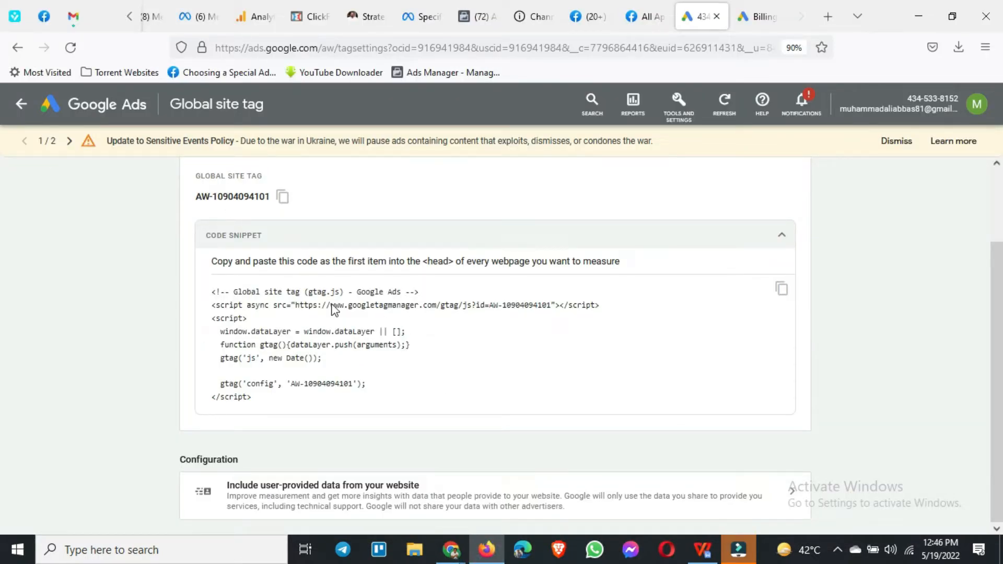
scroll(220, 277, up, 1)
click(197, 242)
drag(199, 245, 253, 256)
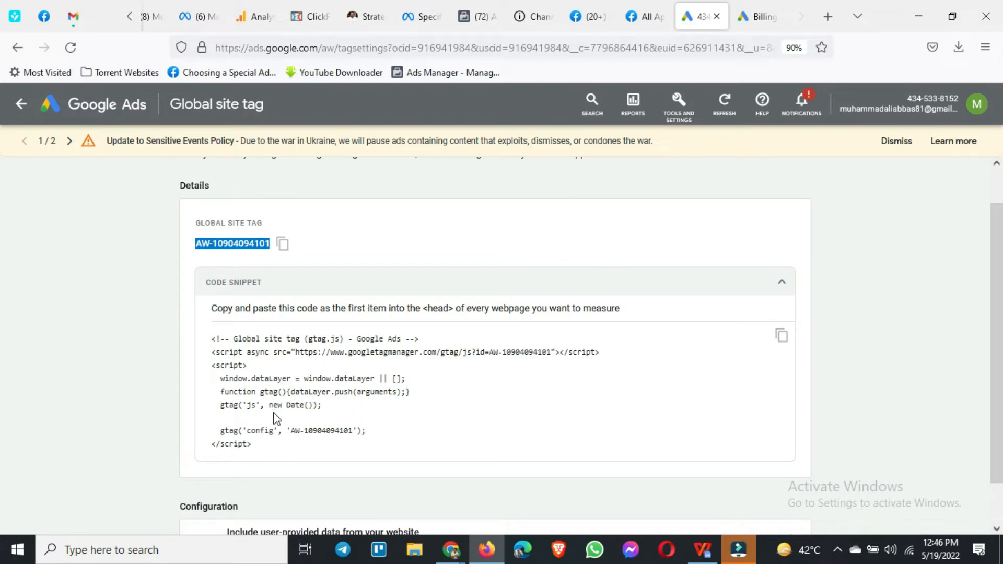
scroll(272, 412, down, 2)
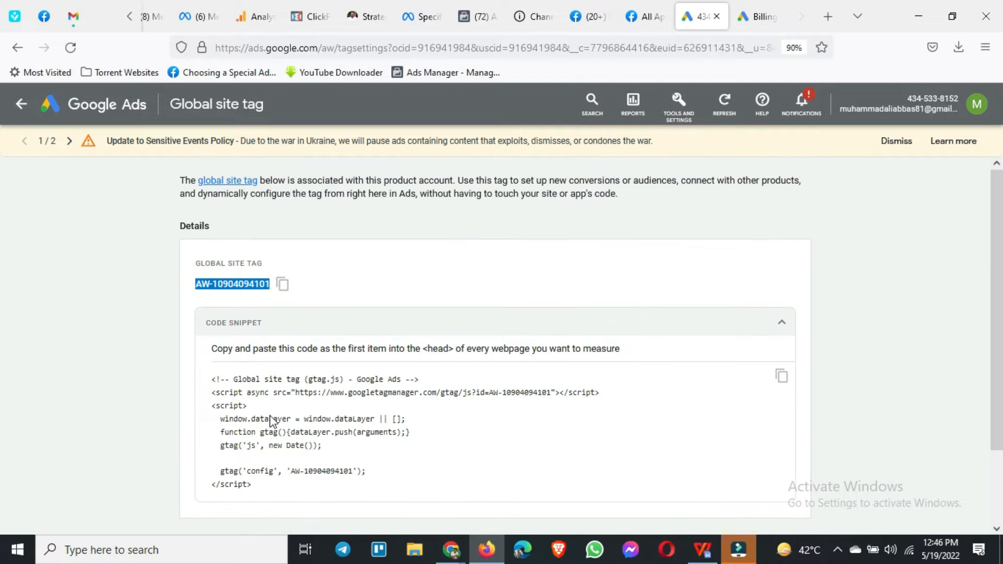
scroll(270, 421, down, 2)
scroll(270, 421, up, 2)
Step: Reopen the Global site tag page from the setup tools and view its details
click(677, 116)
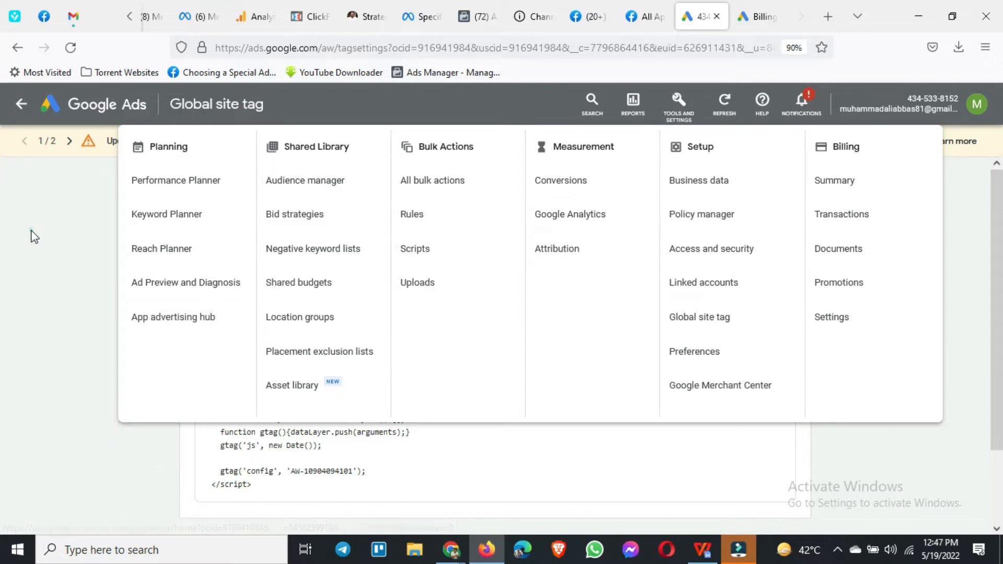
click(738, 320)
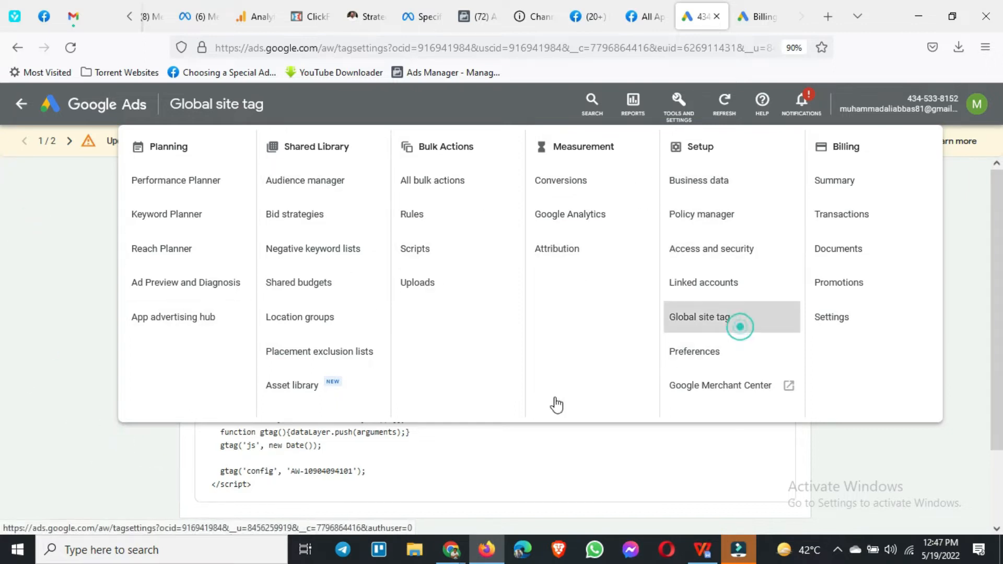
scroll(235, 309, down, 1)
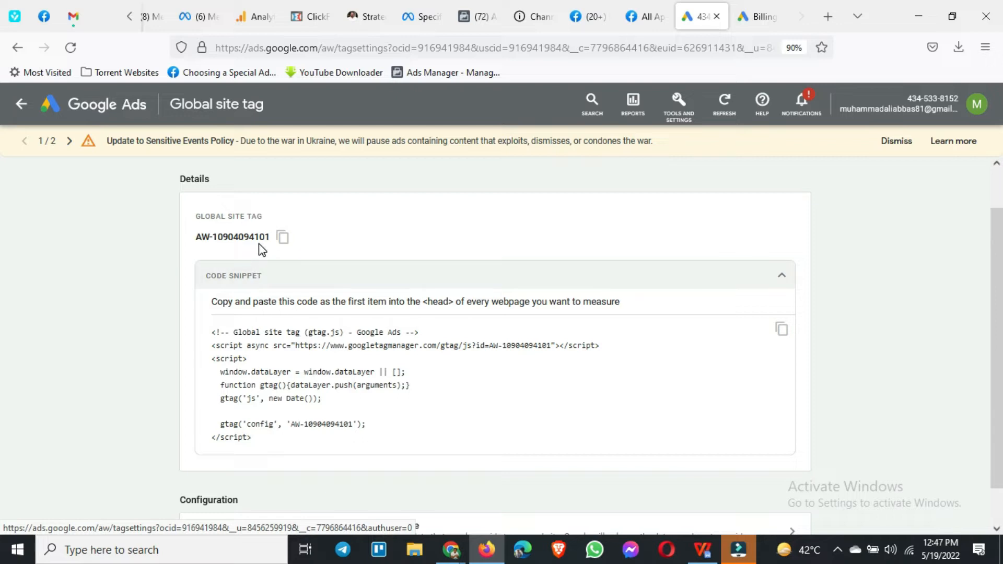
Step: Open the Conversions measurement page and start creating a new conversion action
click(681, 118)
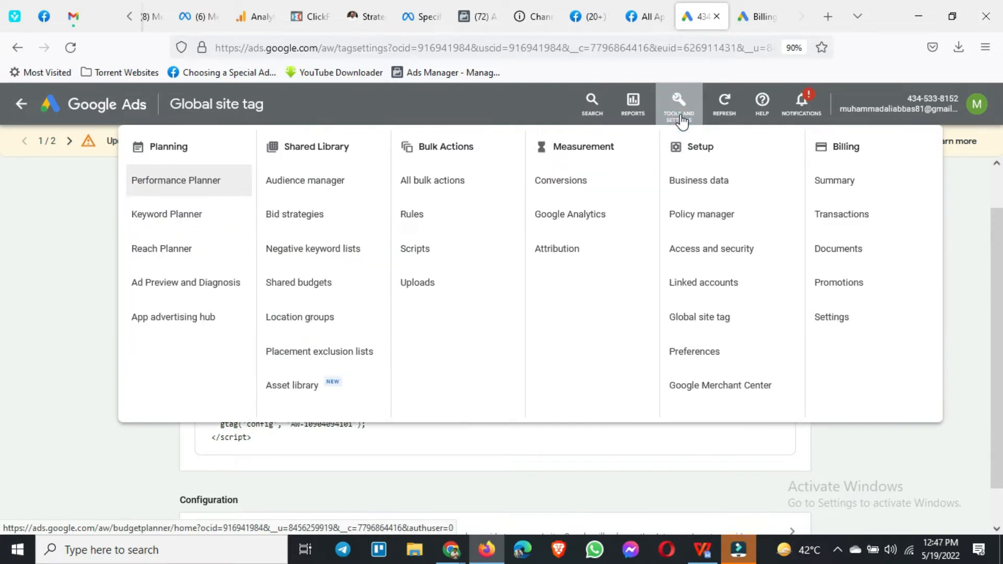
click(562, 191)
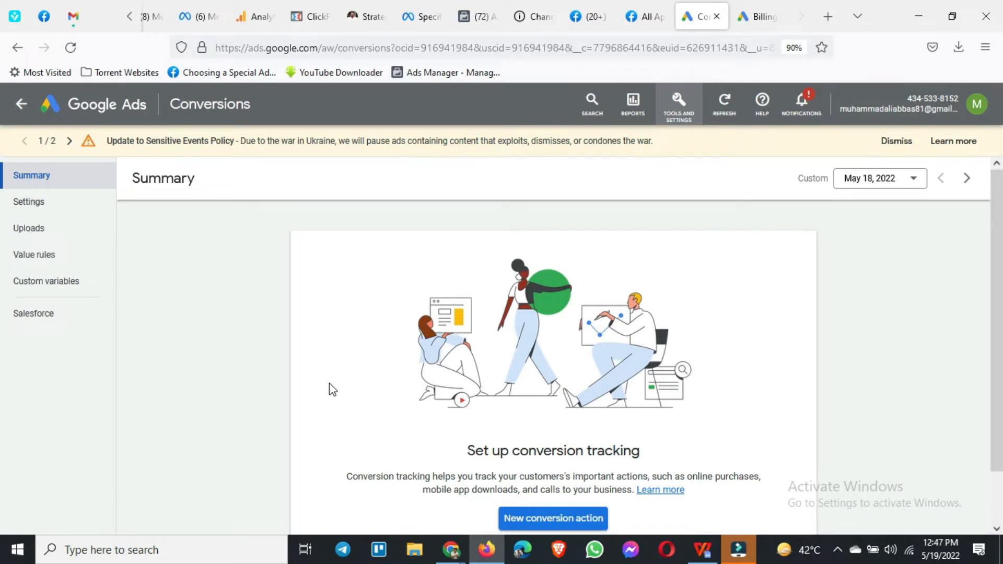
scroll(331, 389, down, 2)
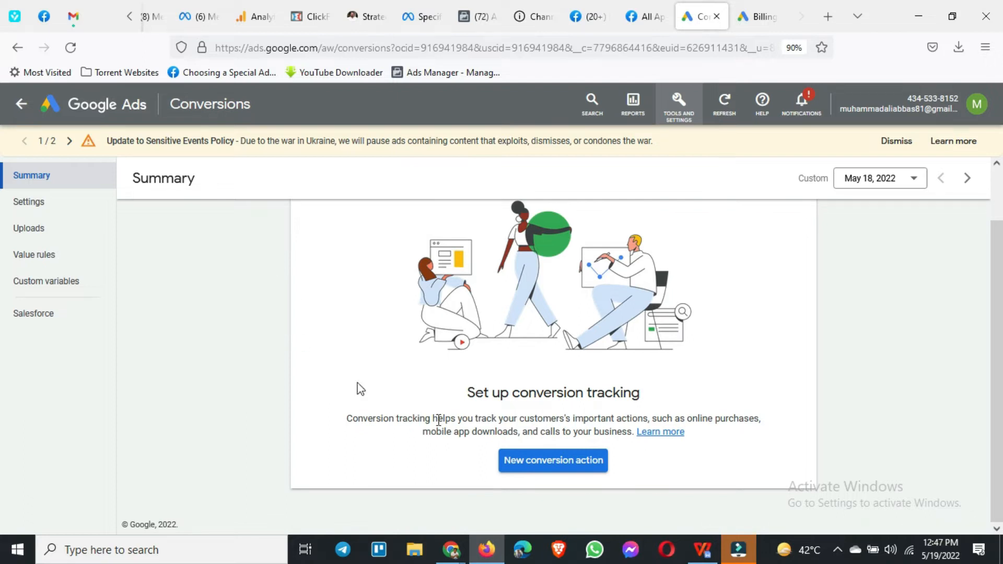
click(556, 468)
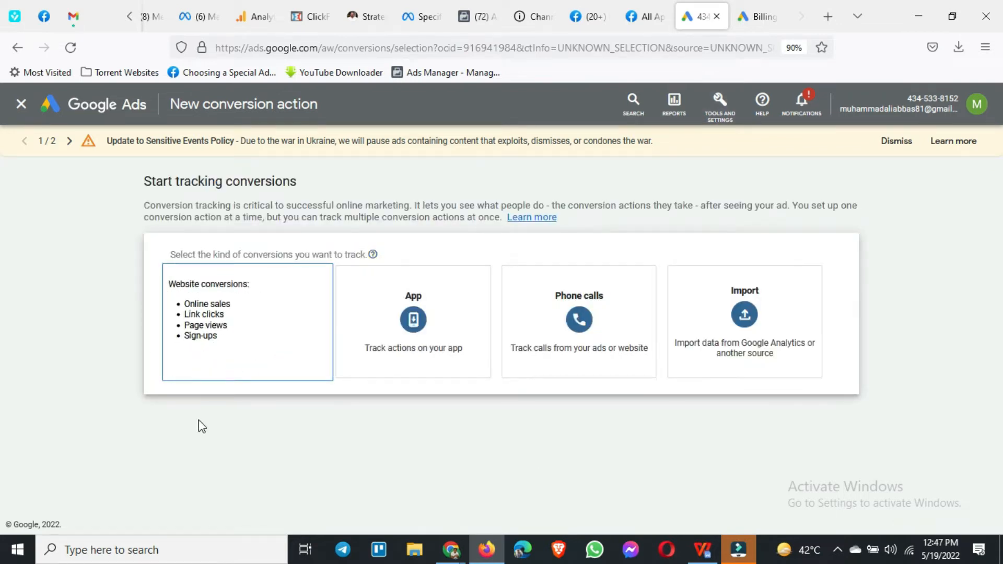
click(241, 323)
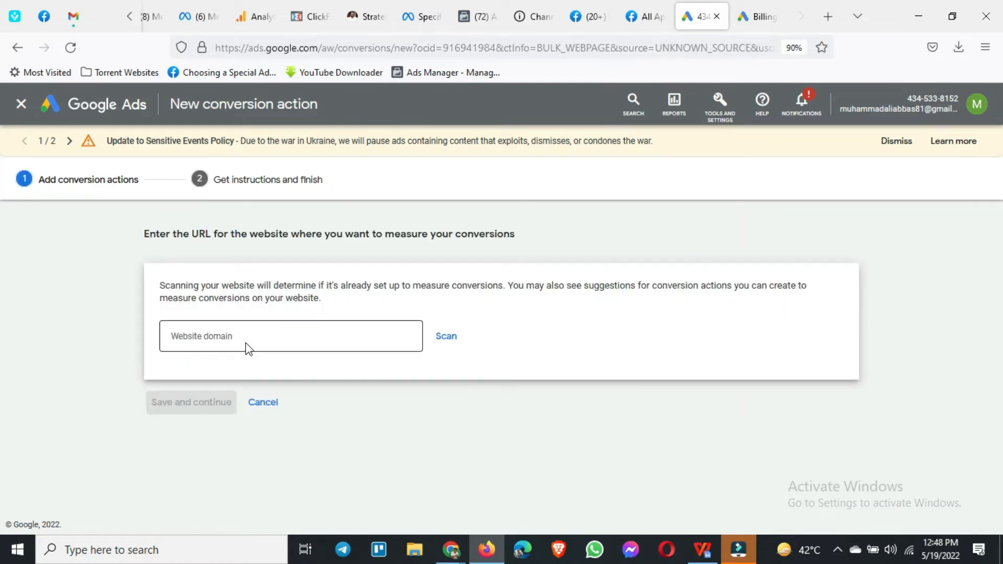
click(212, 338)
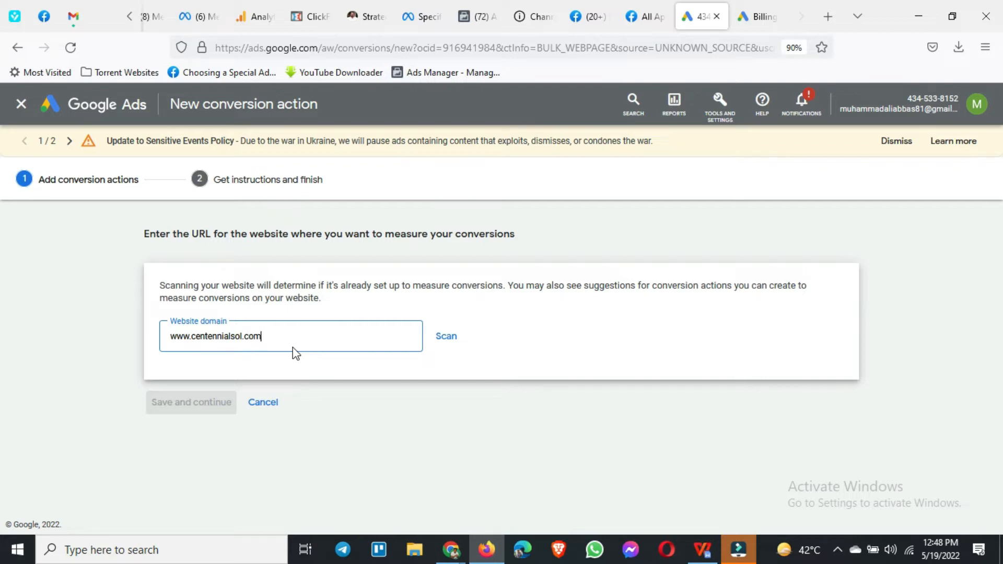
click(448, 340)
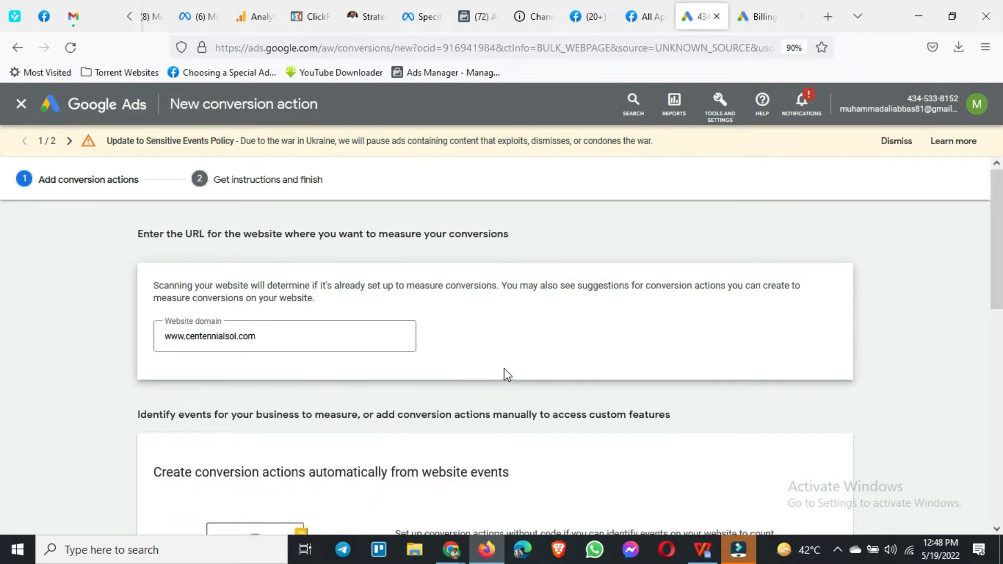
Step: Examine the options for creating conversion actions automatically from website events or manually using code
scroll(483, 368, down, 4)
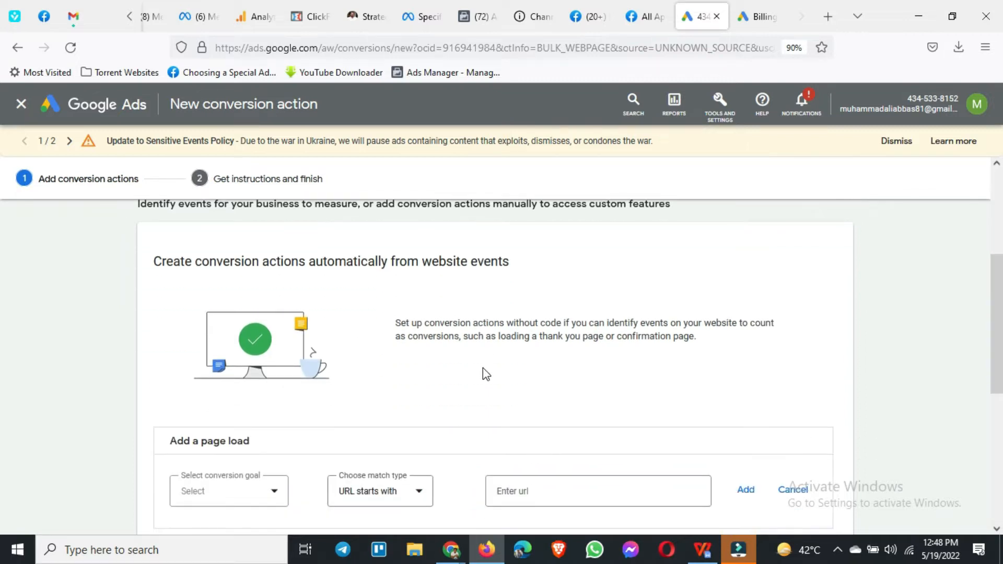
drag(155, 264, 521, 273)
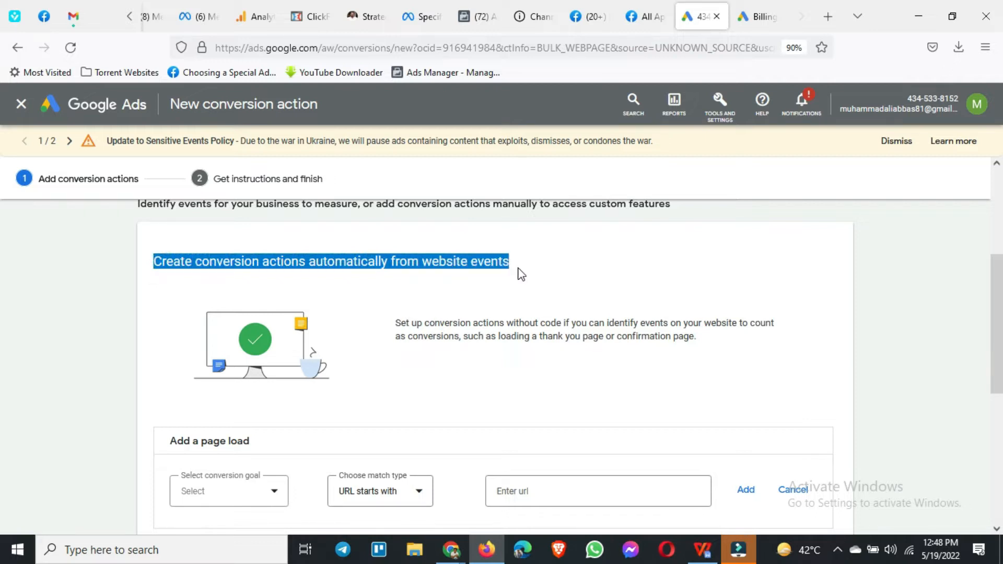
scroll(518, 277, down, 5)
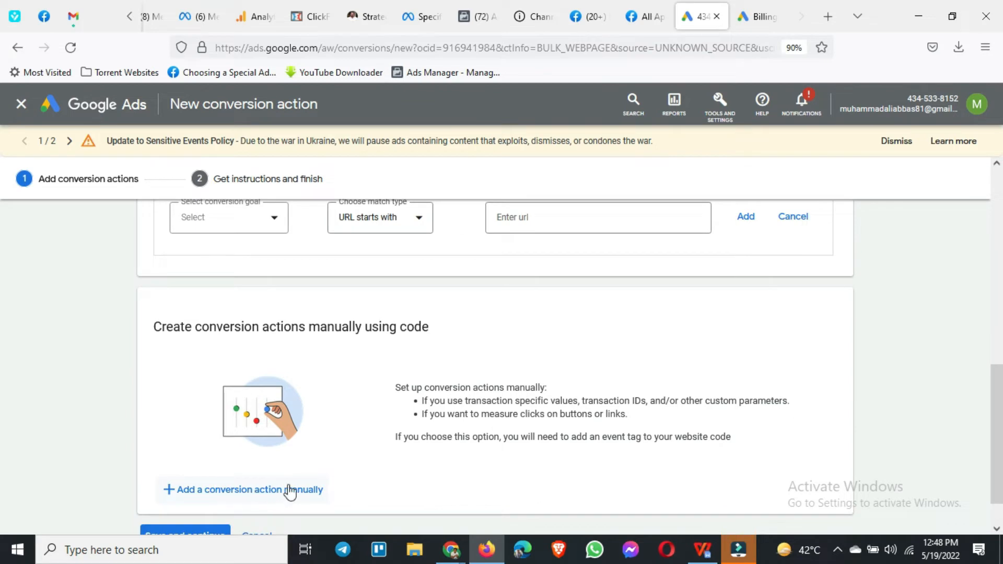
scroll(290, 491, up, 3)
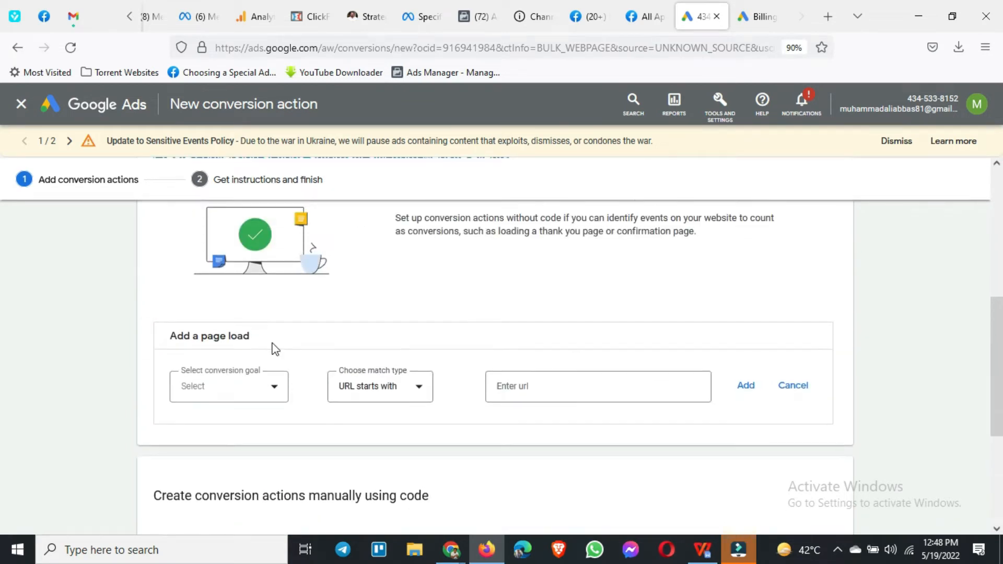
scroll(275, 349, up, 2)
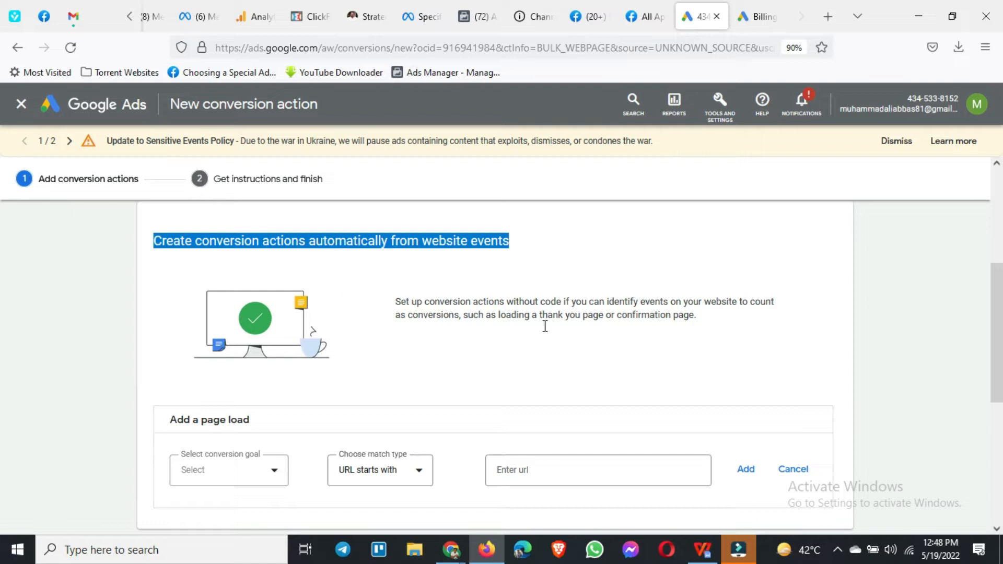
click(397, 306)
drag(398, 306, 706, 335)
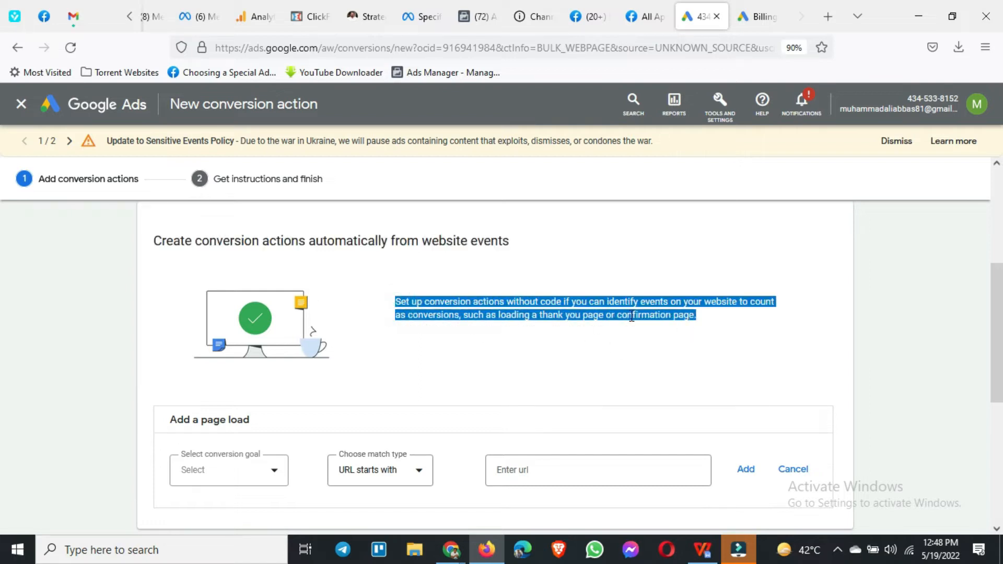
scroll(562, 329, down, 3)
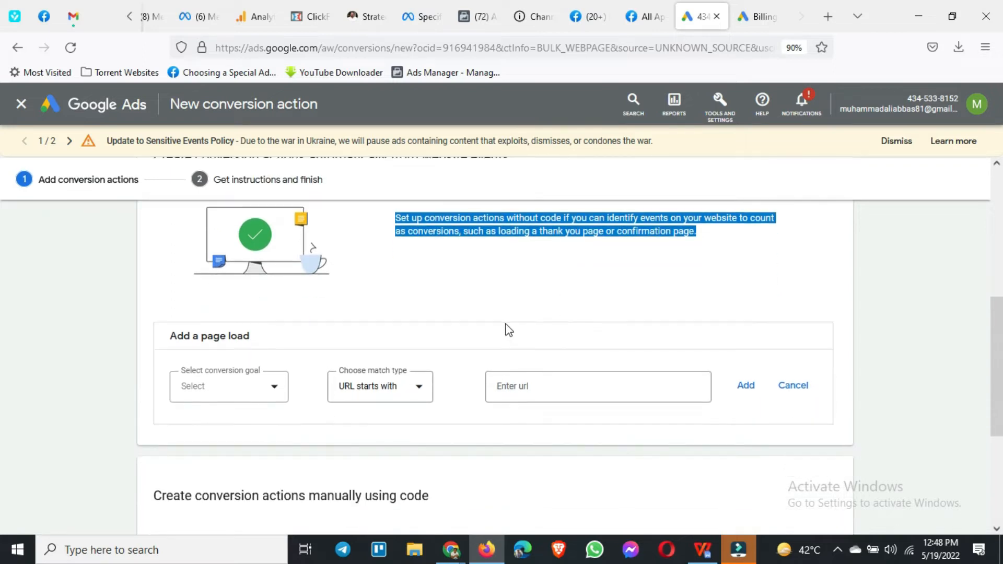
scroll(190, 352, down, 1)
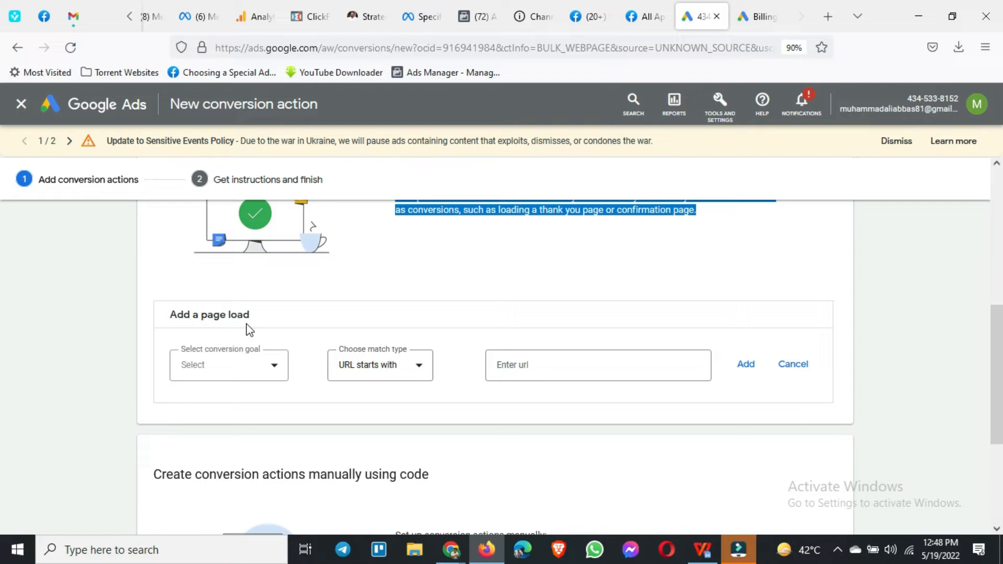
Step: Set the conversion goal of the page load event to Page view
click(127, 363)
click(271, 369)
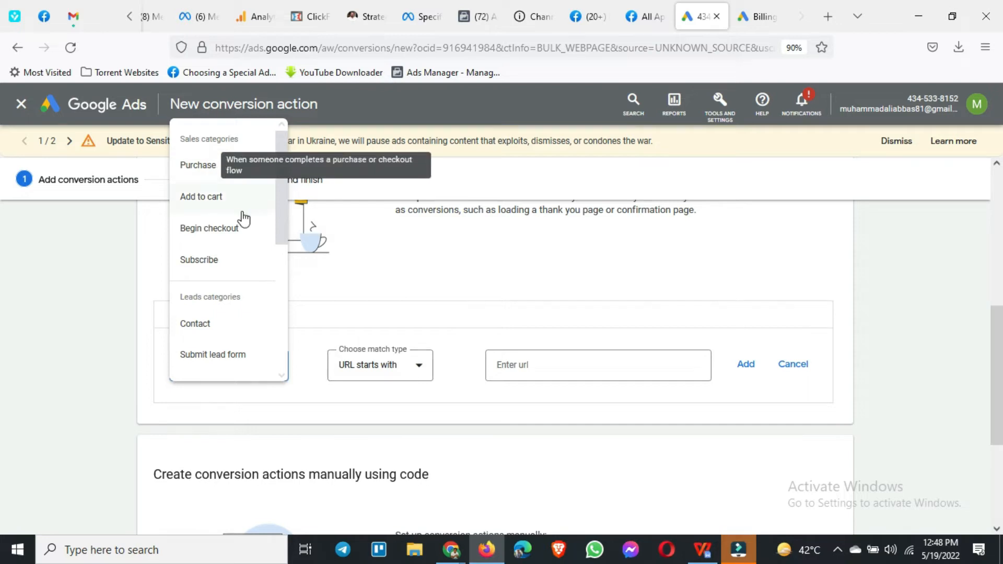
scroll(241, 258, down, 3)
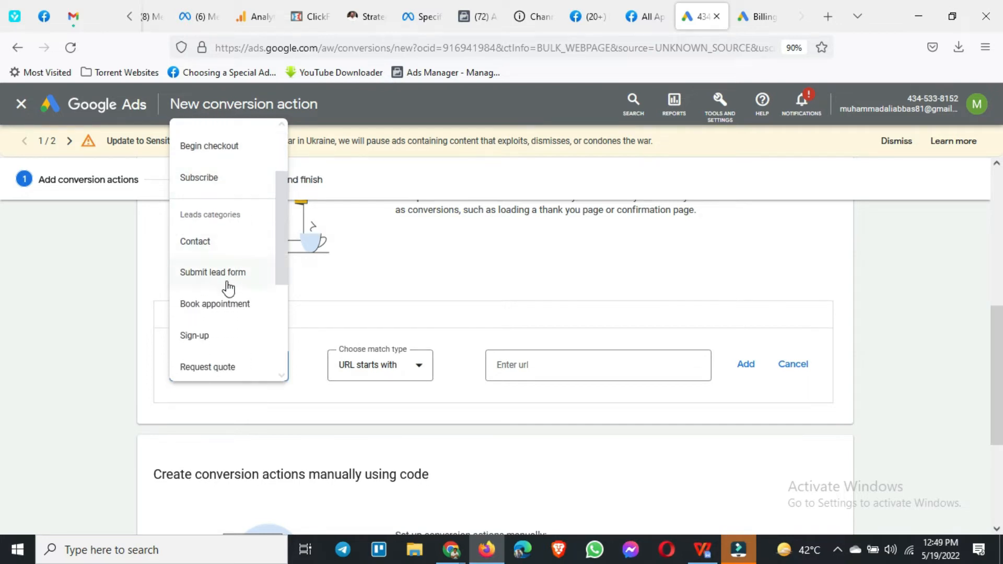
scroll(226, 289, down, 1)
scroll(231, 321, down, 1)
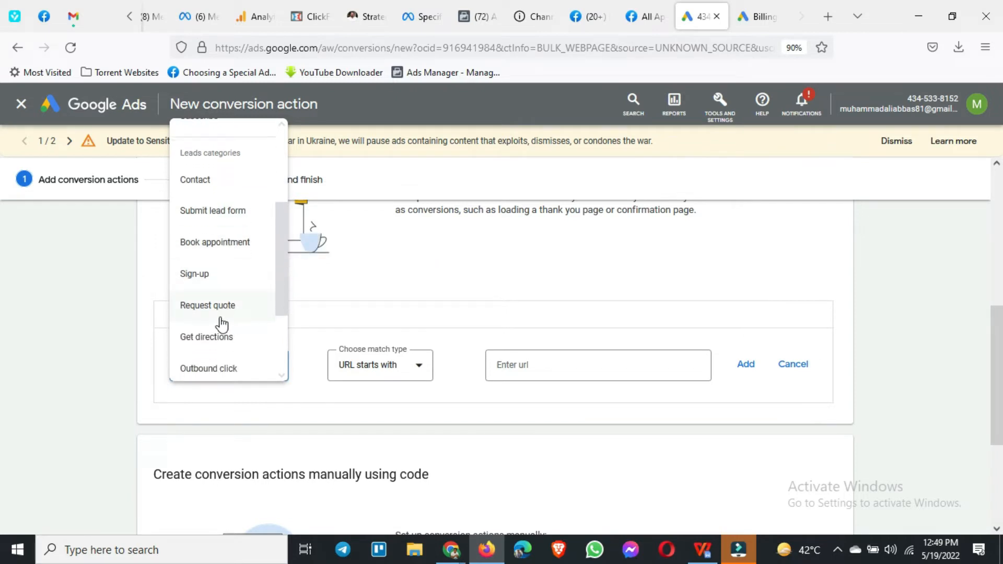
scroll(219, 334, down, 1)
scroll(219, 336, down, 3)
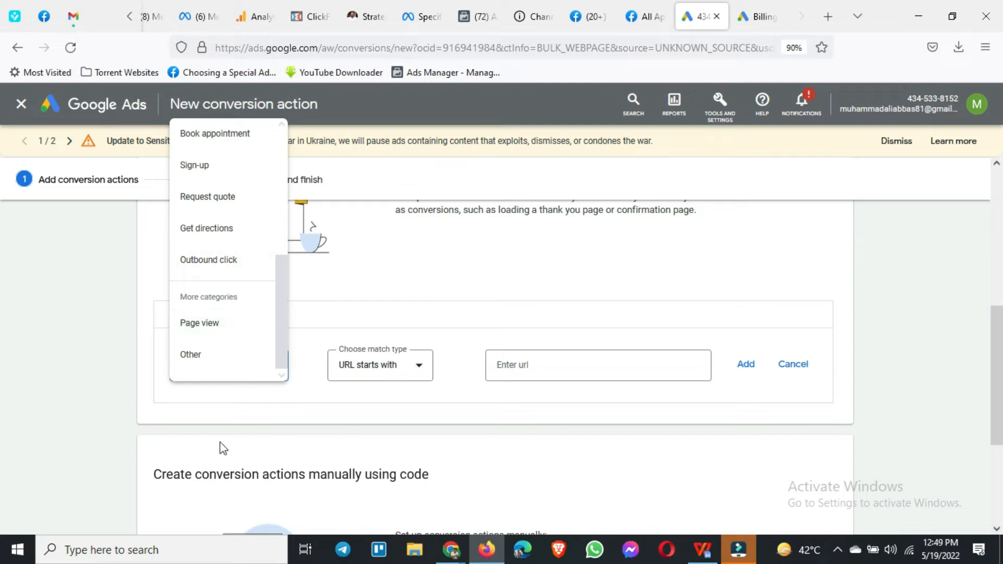
click(193, 326)
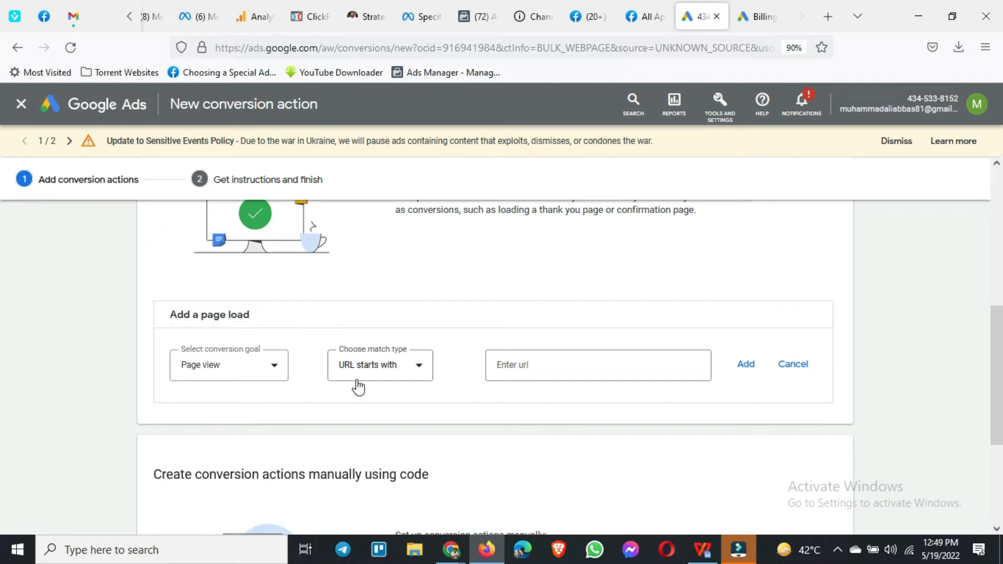
Step: Use the match type URL starts with, enter centennialsol.com as the URL and try to add the page load event
click(373, 381)
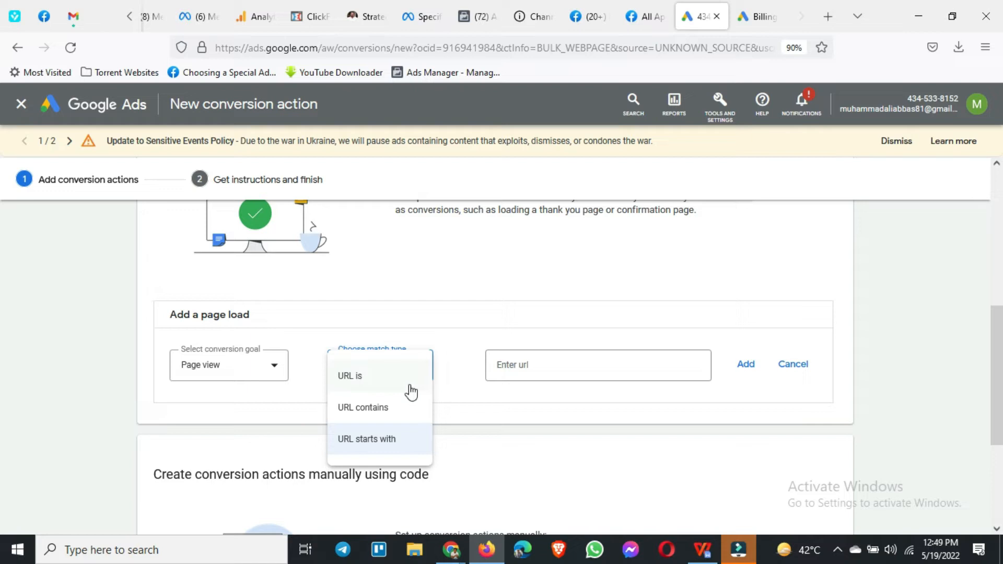
click(365, 451)
click(537, 365)
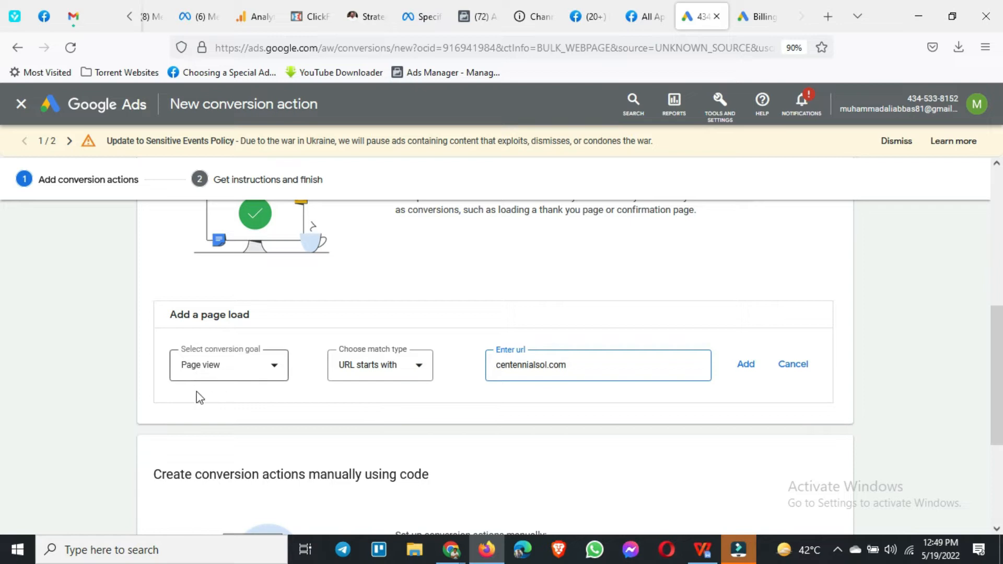
click(754, 372)
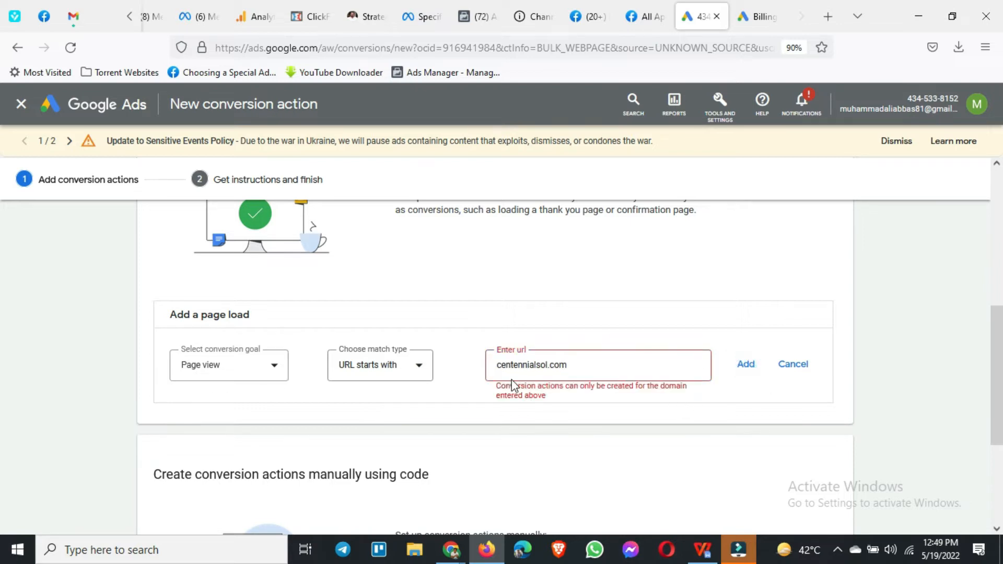
click(598, 364)
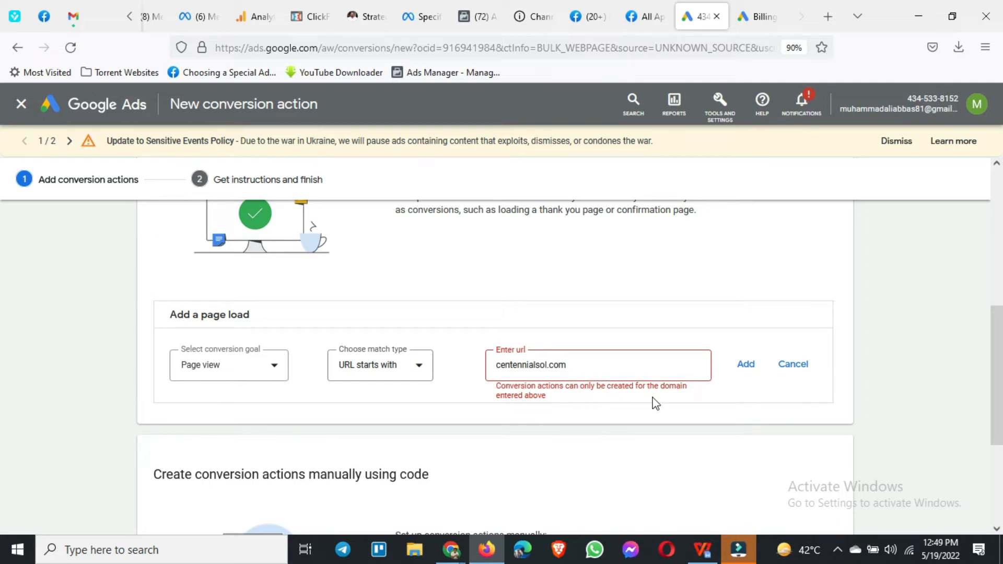
scroll(359, 365, up, 6)
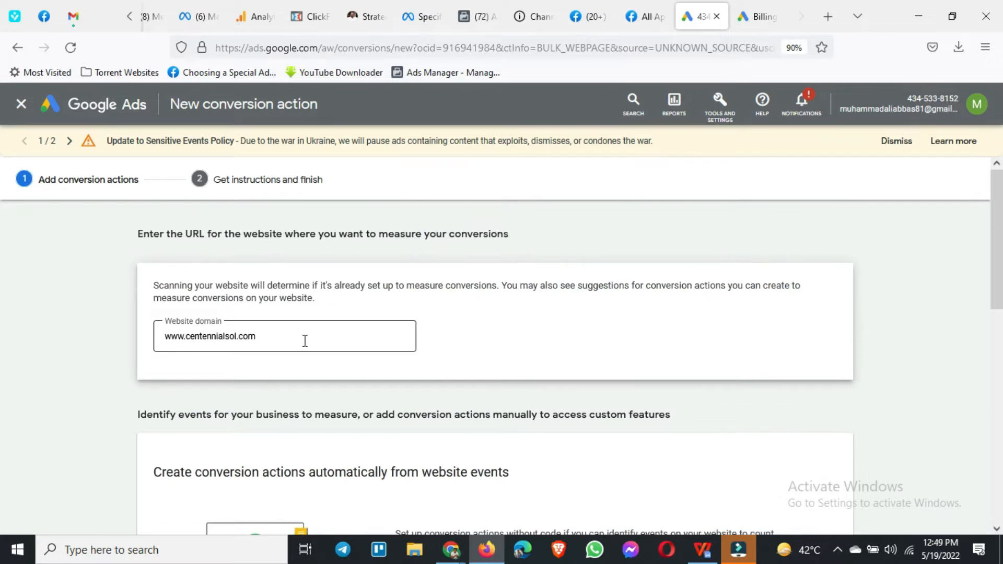
scroll(305, 341, down, 5)
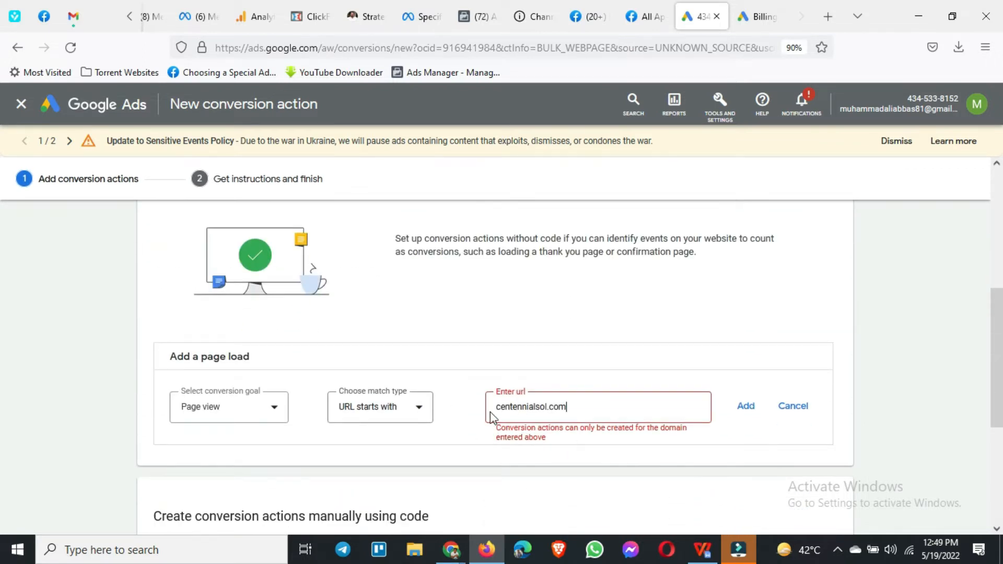
click(499, 407)
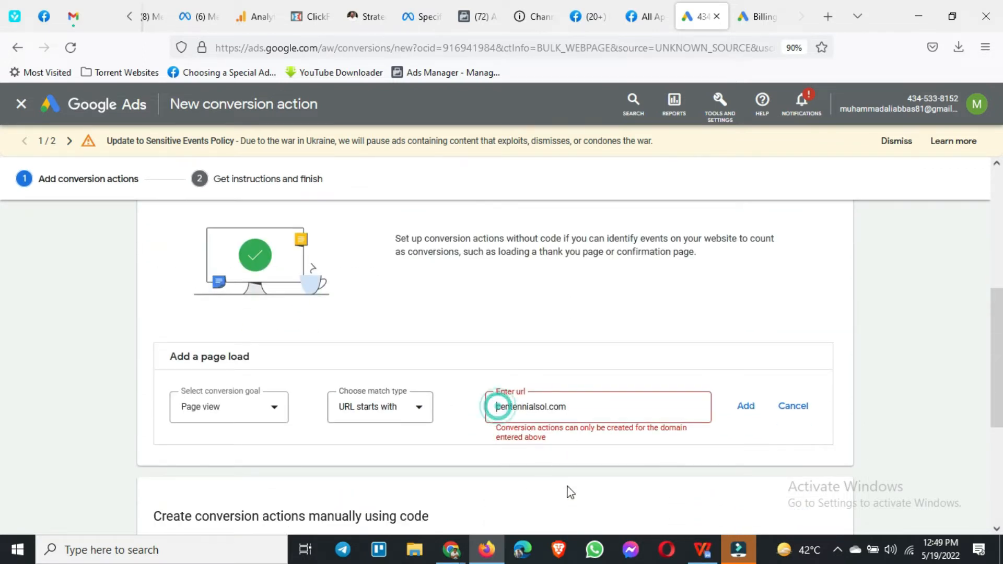
text(www.)
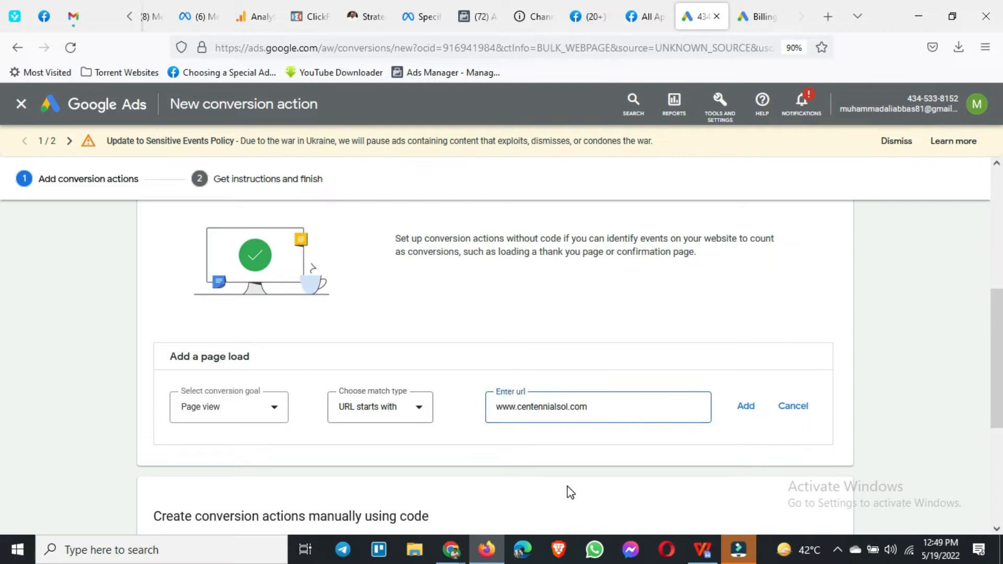
click(745, 407)
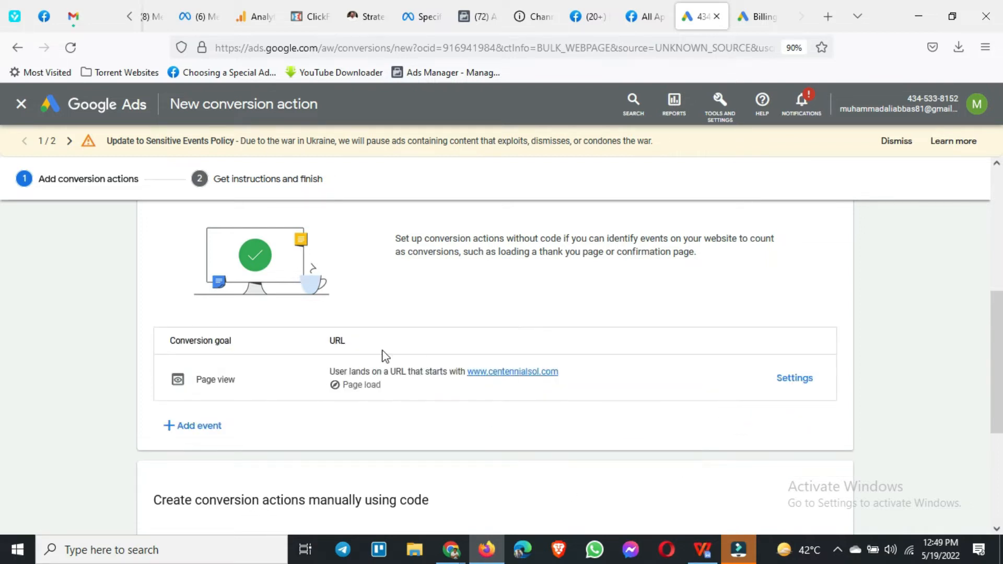
scroll(224, 376, down, 1)
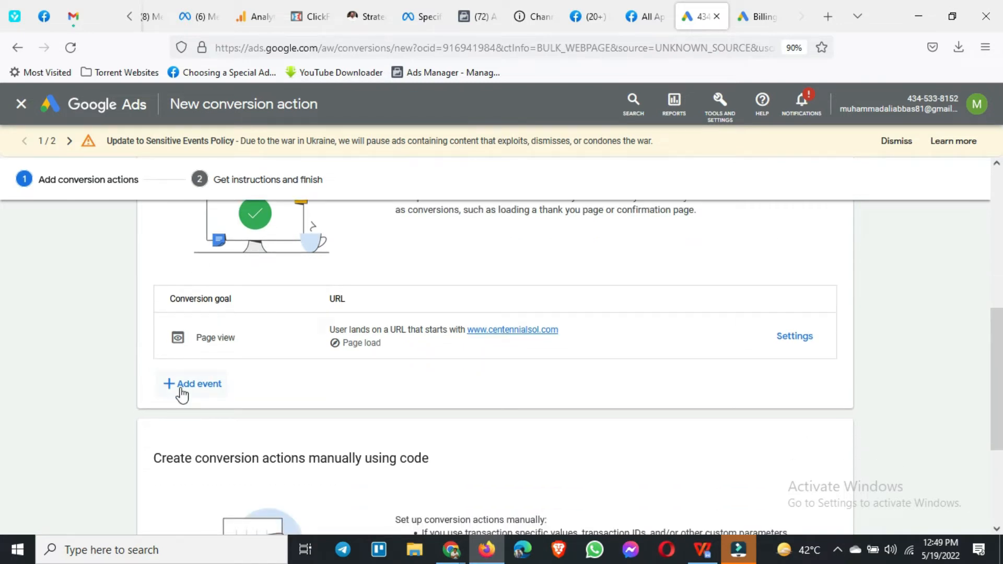
Step: Switch to the WPS Office document and insert blank lines below the last line, 5000 impressions, to reach a new page
click(703, 550)
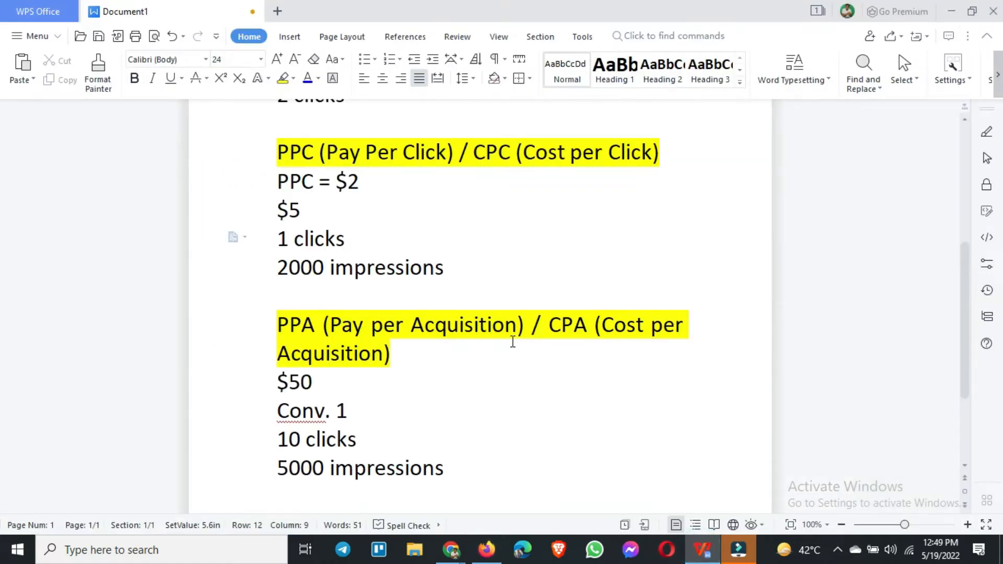
scroll(509, 349, down, 3)
click(509, 368)
key(Return)
key(Return)
key(Return)
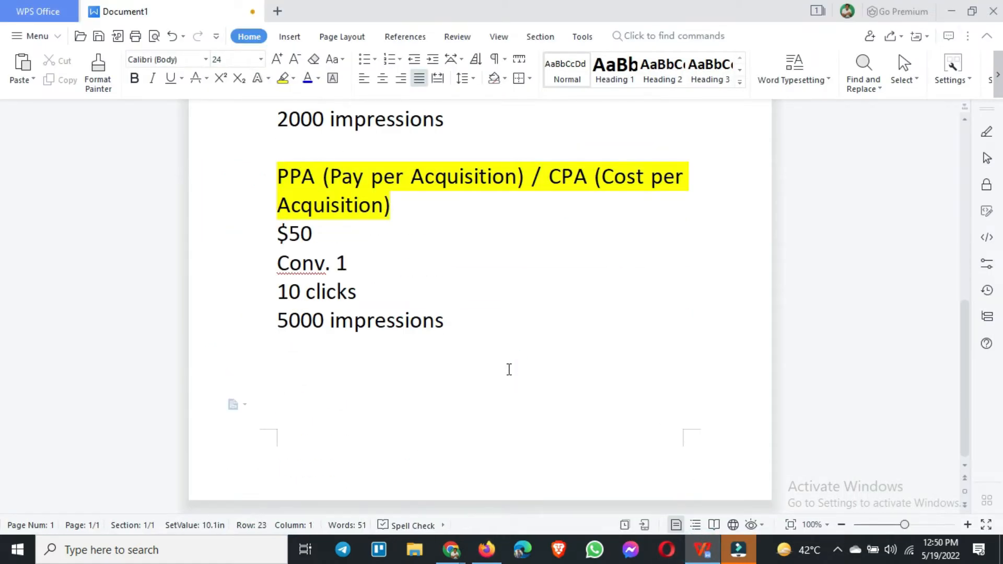
key(Return)
key(Return)
key(Return)
key(Return)
key(Return)
key(Return)
scroll(483, 393, up, 2)
click(404, 339)
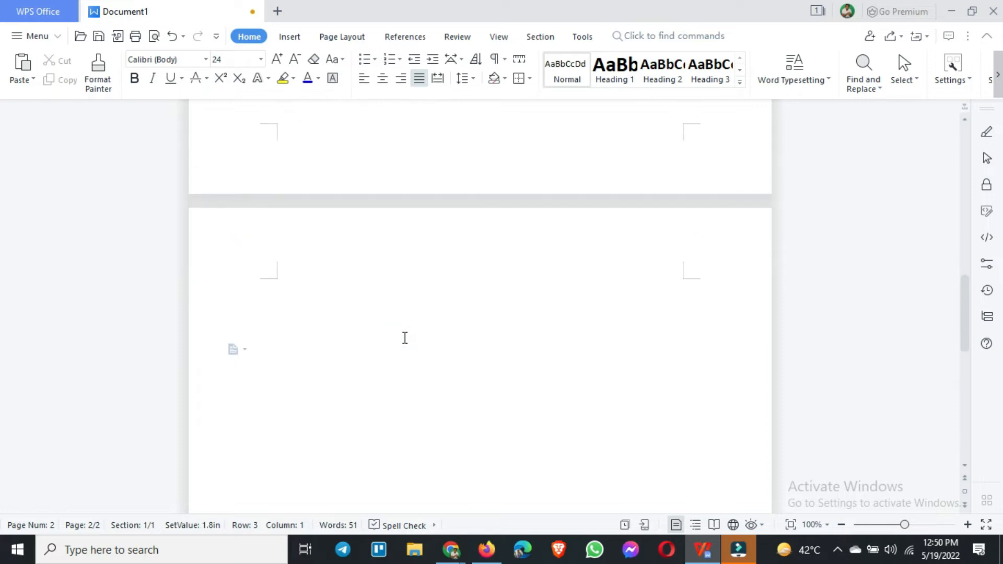
key(BackSpace)
text(www.centennia)
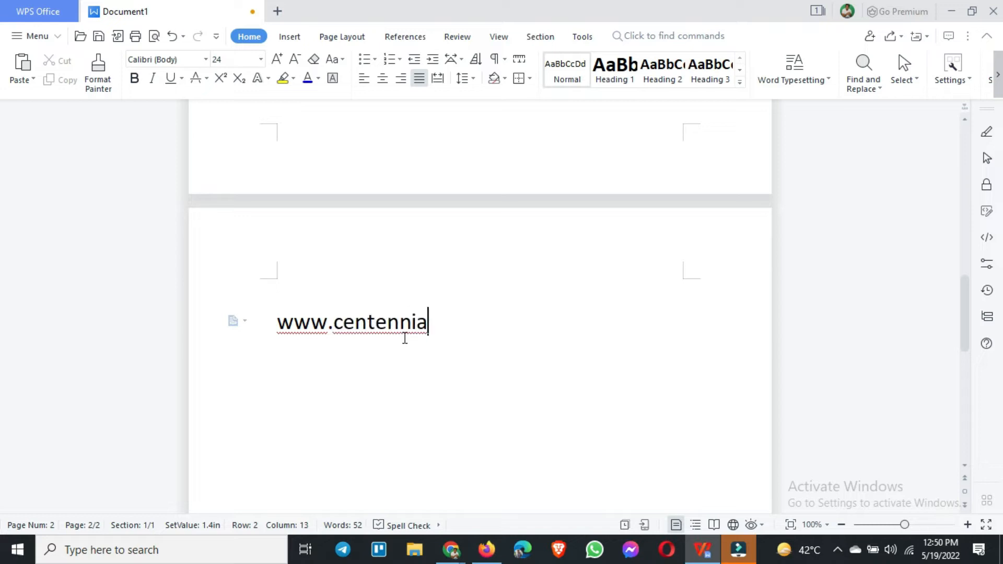
text(lsol.c)
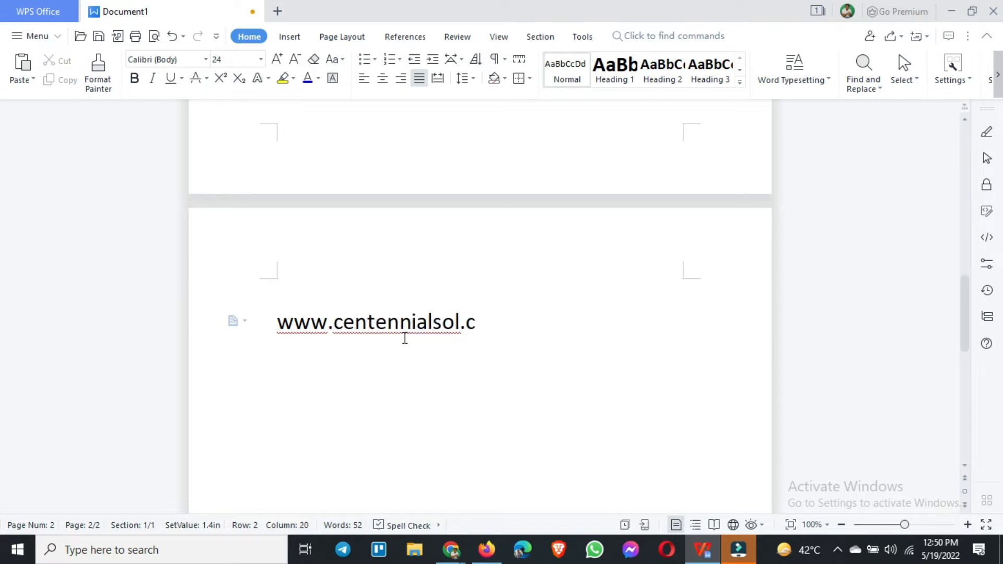
text(om/thank-you/)
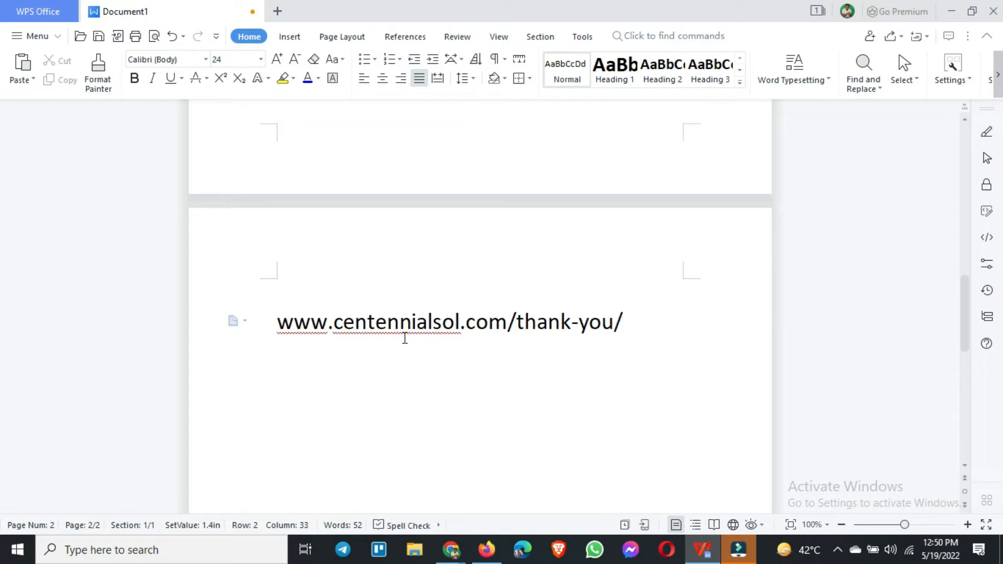
Step: Add the heading "Lead Confirmation:" above the thank-you address and select the address below it
key(Up)
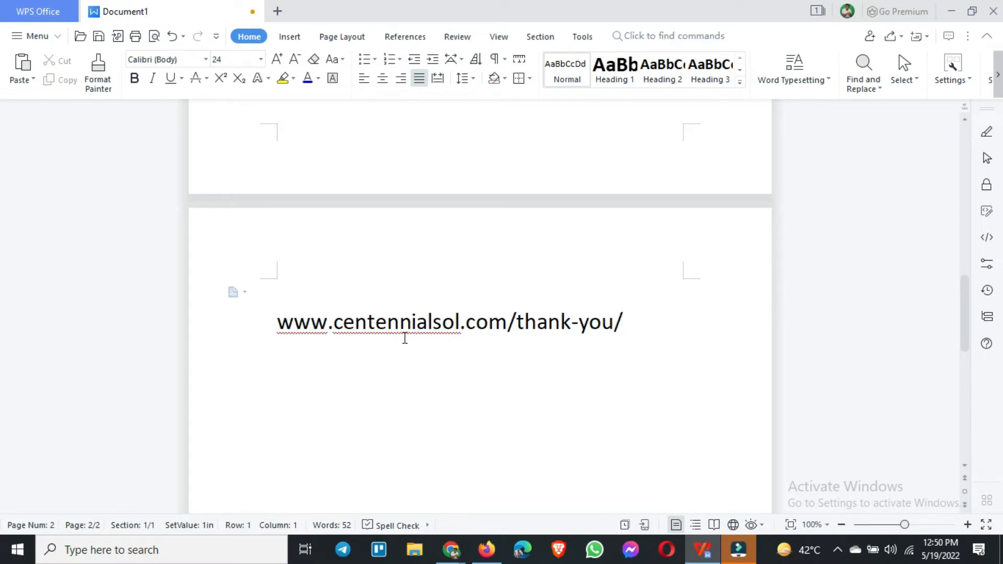
text(Lead )
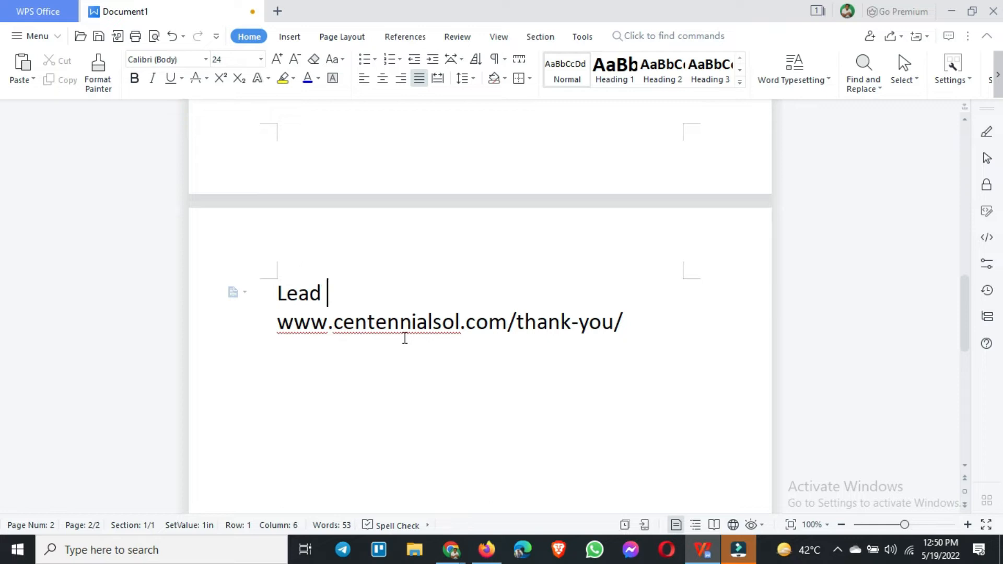
text(Confirm)
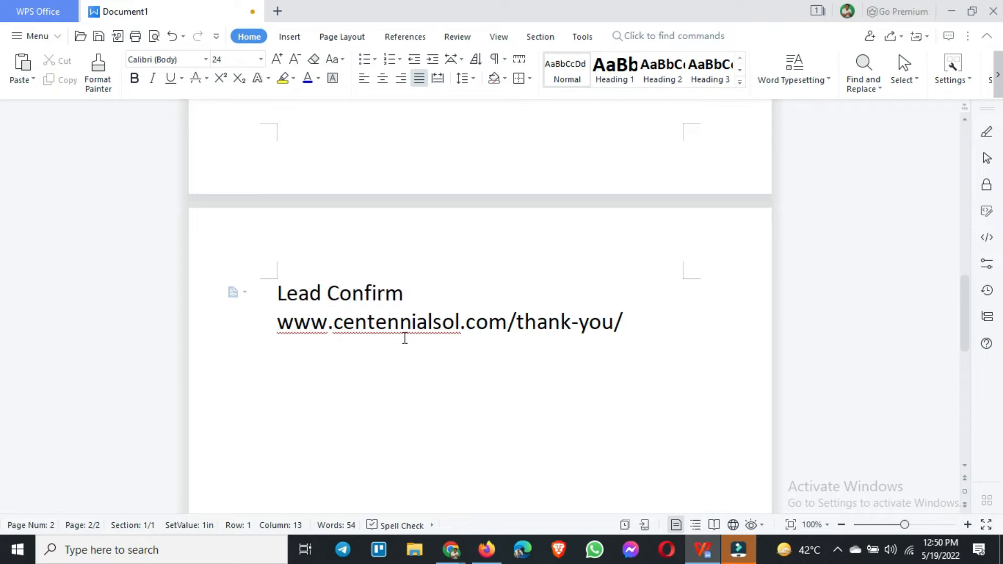
text(ation:)
drag(278, 322, 630, 322)
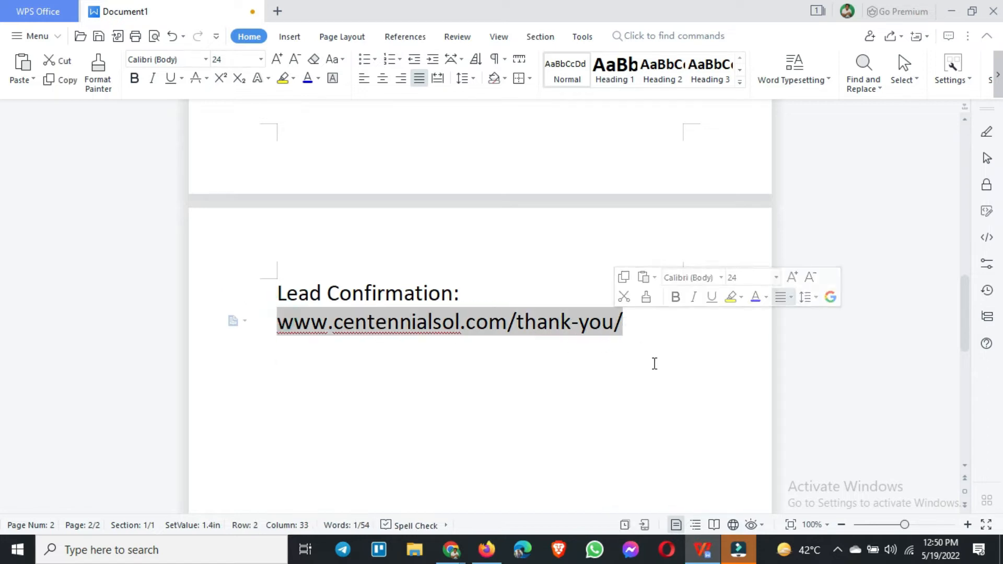
Step: Leave a blank line below the thank-you address and add the heading "Purchase Confirmation:"
click(648, 340)
key(Return)
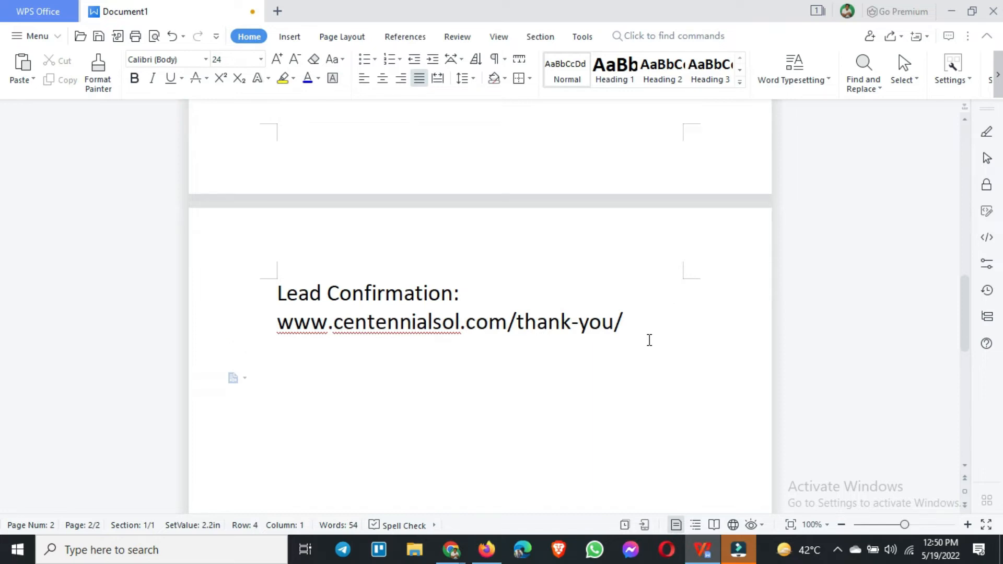
text(Purchase Confirmation:)
key(Return)
text(www.cenn)
key(BackSpace)
key(BackSpace)
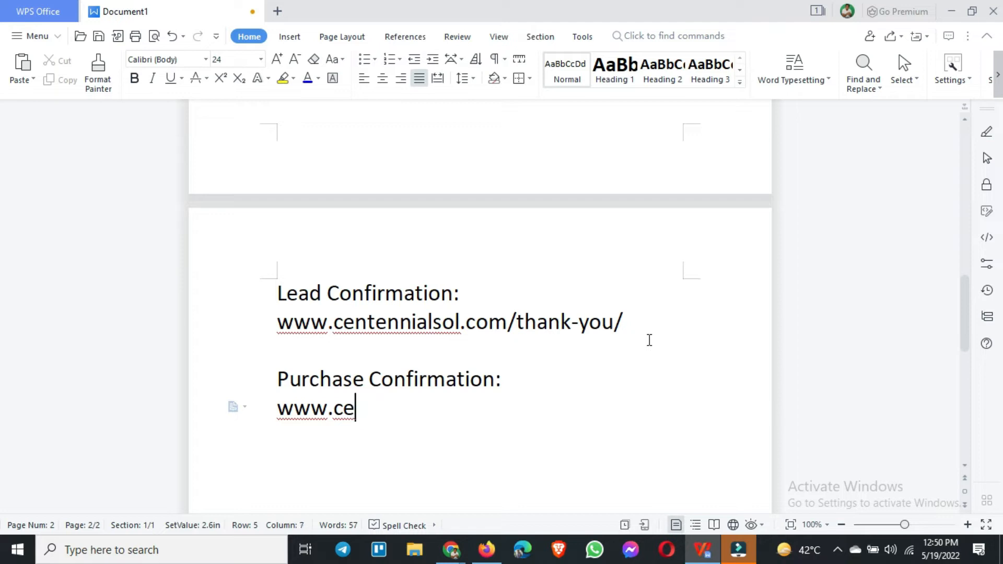
text(ntennialsol.com/order-c)
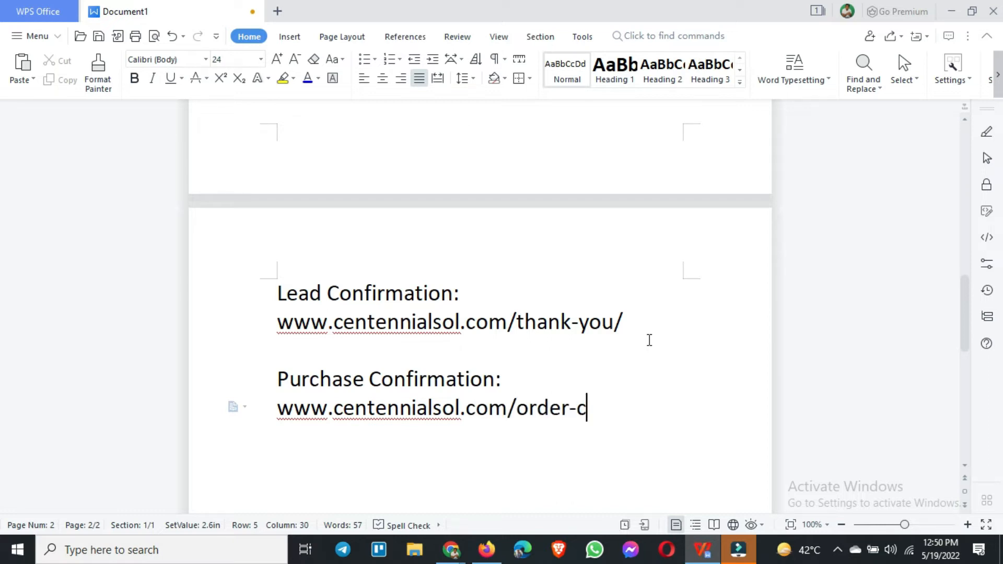
text(onfirm/)
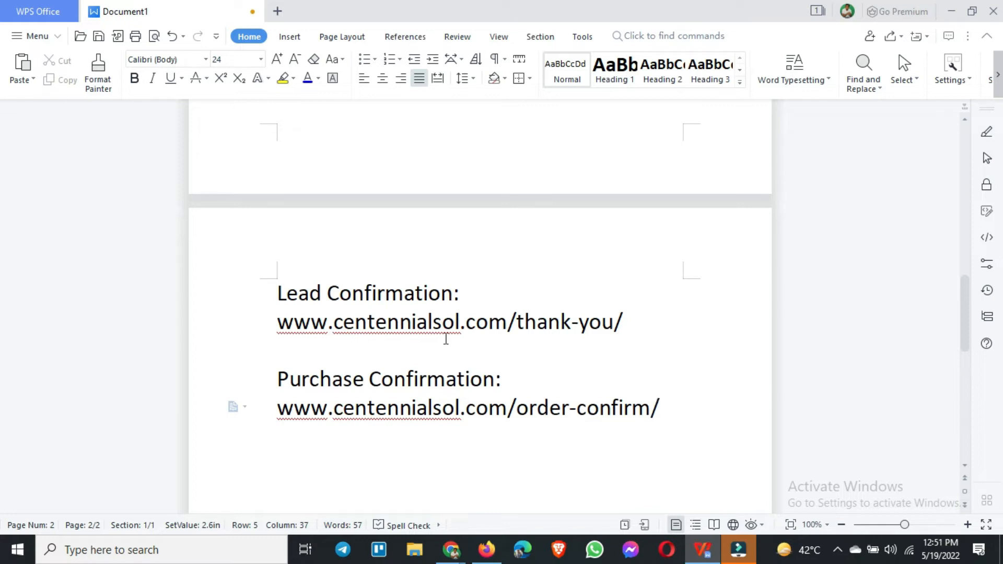
Step: Select the domain part of the lead confirmation address, then copy its ending /thank-you/
scroll(375, 309, down, 3)
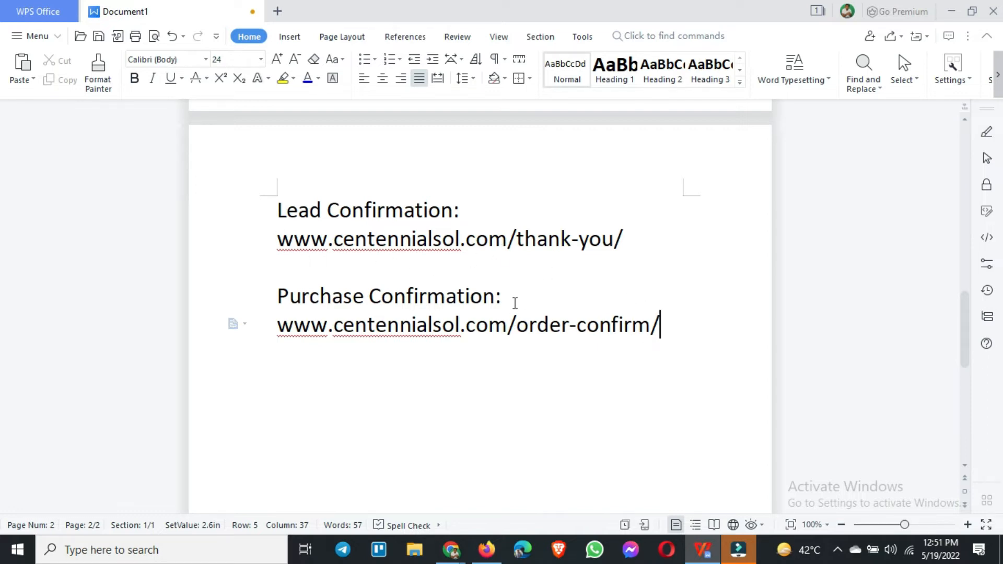
click(509, 240)
drag(509, 240, 627, 240)
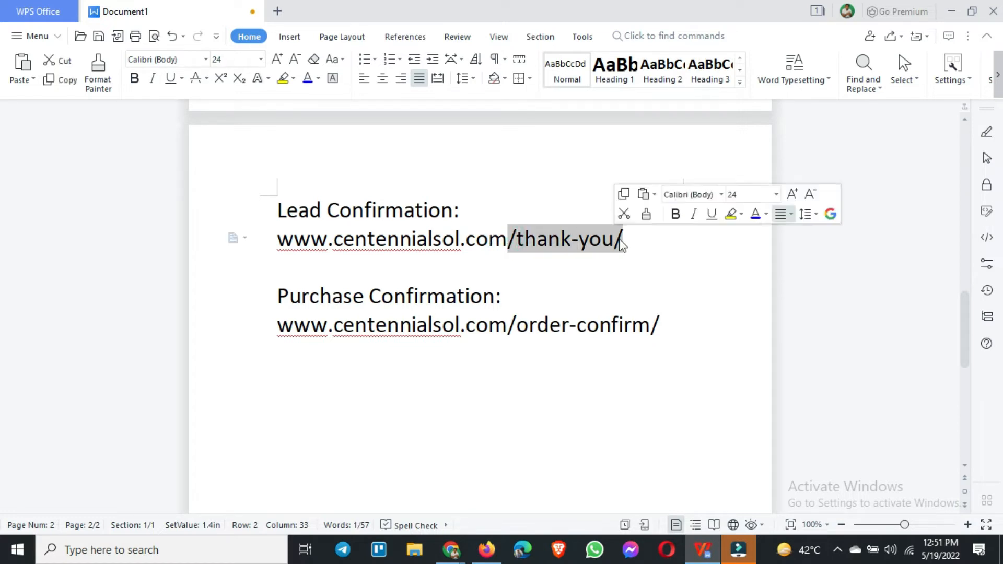
click(505, 239)
drag(505, 239, 279, 239)
click(495, 273)
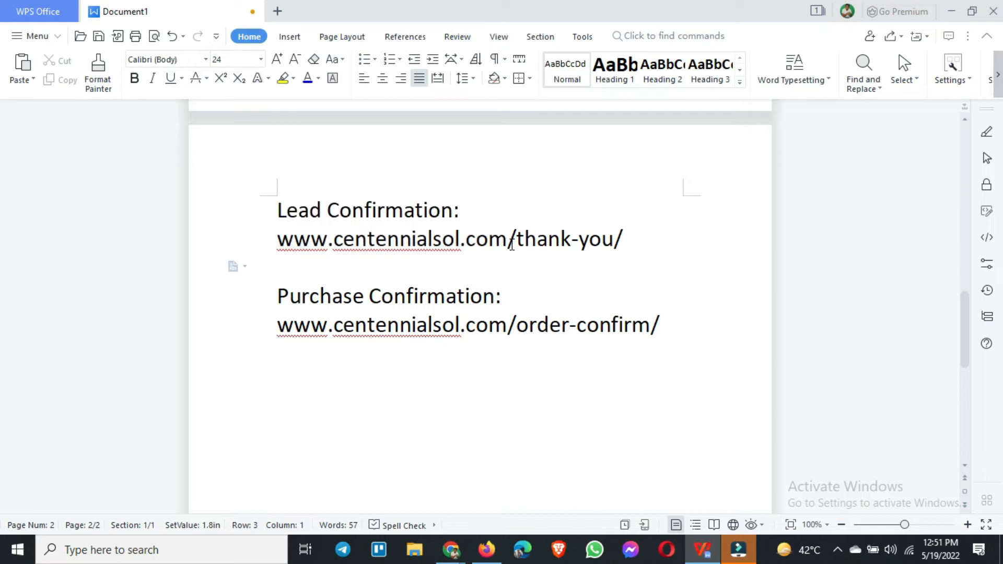
drag(507, 238, 625, 245)
key(ctrl+c)
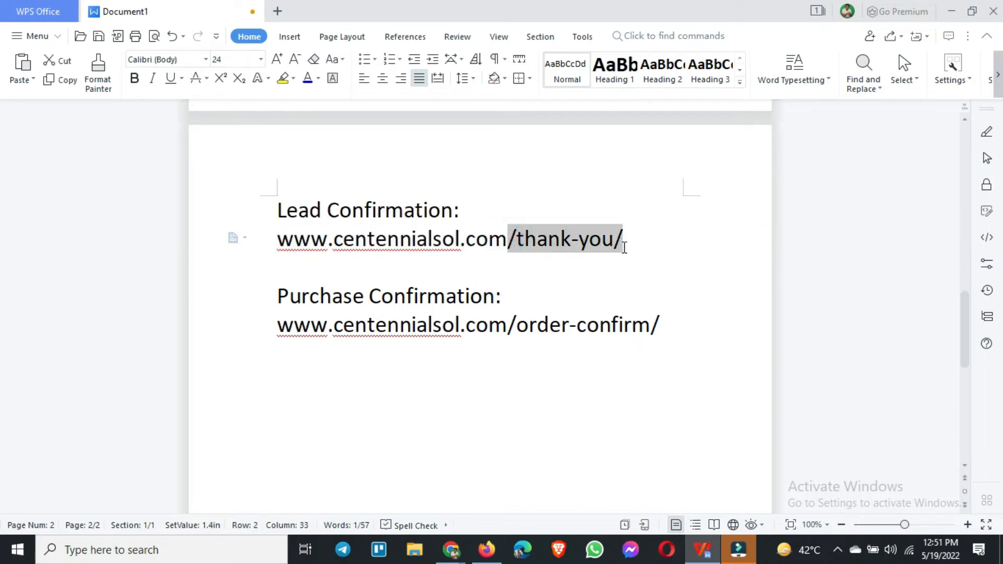
Step: Switch to Google Ads in Firefox, start another page load event and set its conversion goal to Sign-up
click(486, 550)
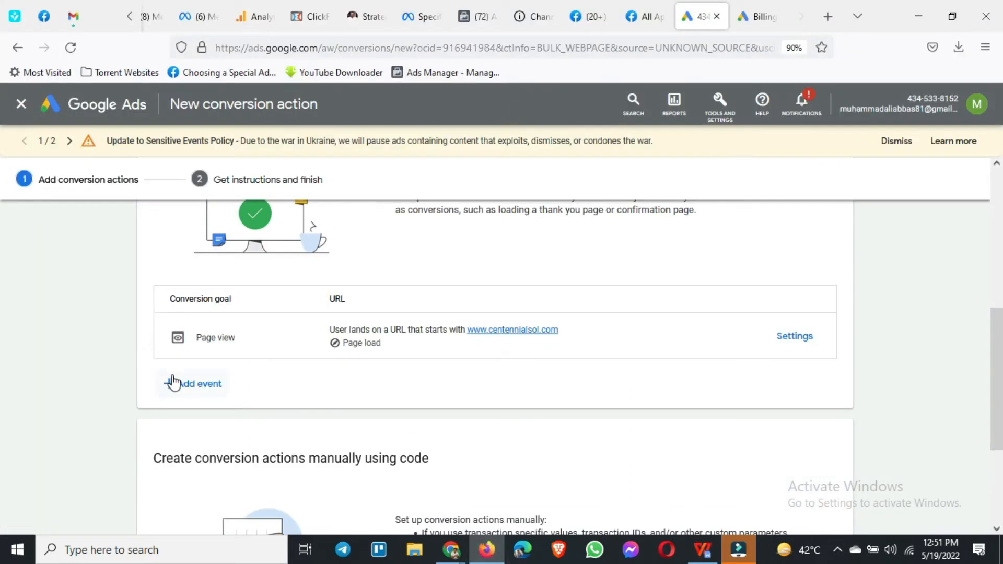
click(196, 384)
scroll(139, 376, down, 3)
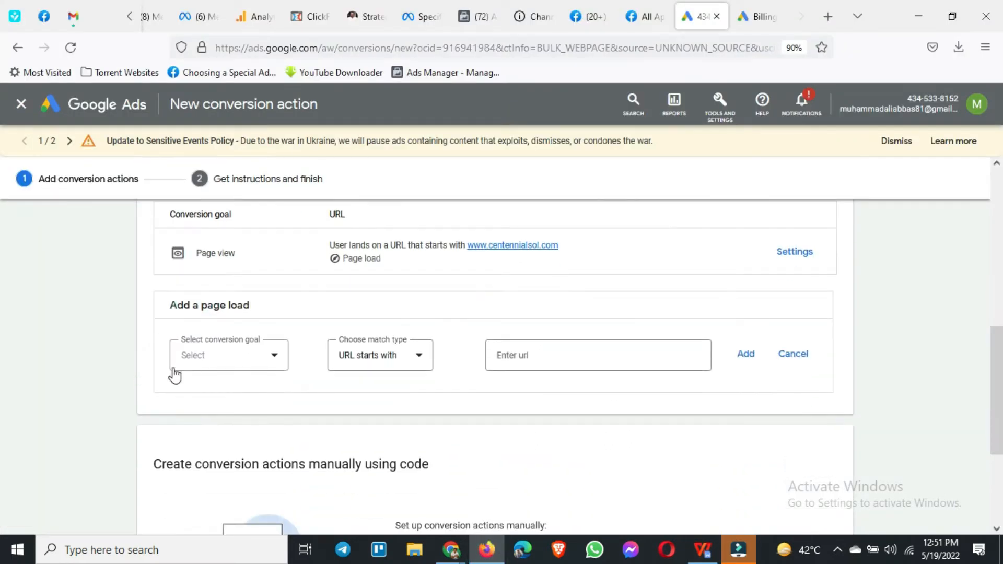
click(221, 361)
scroll(224, 261, up, 5)
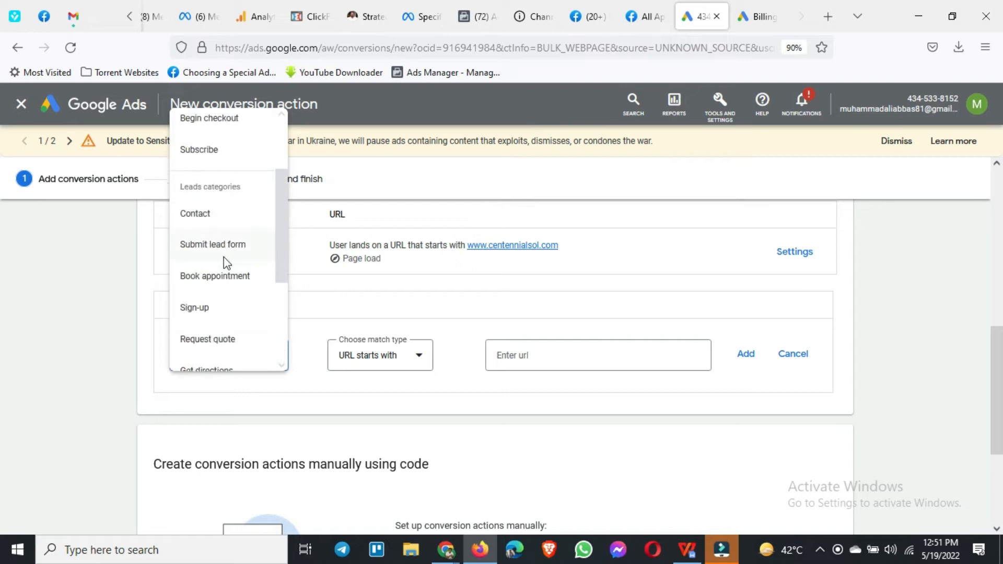
scroll(226, 264, down, 2)
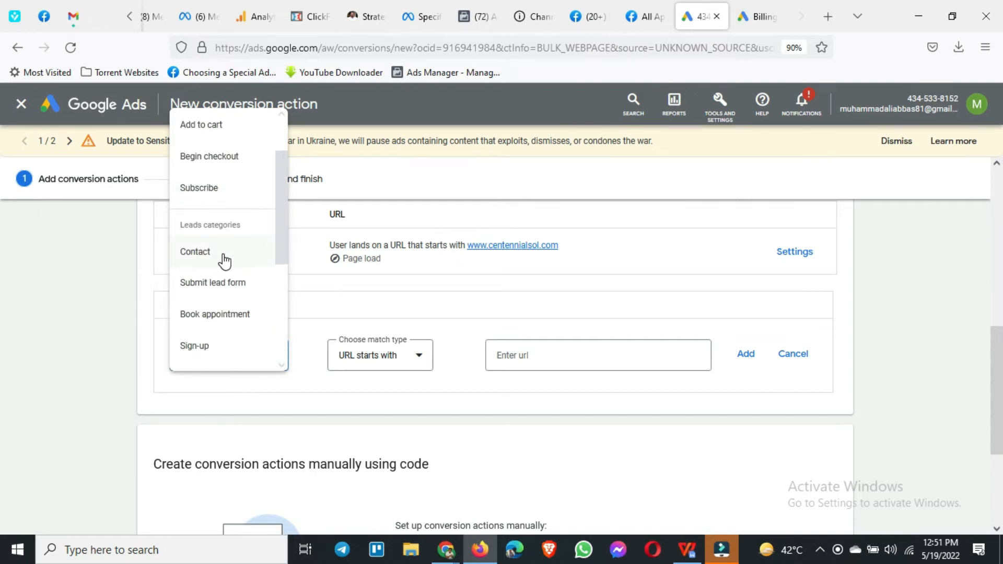
scroll(224, 263, down, 1)
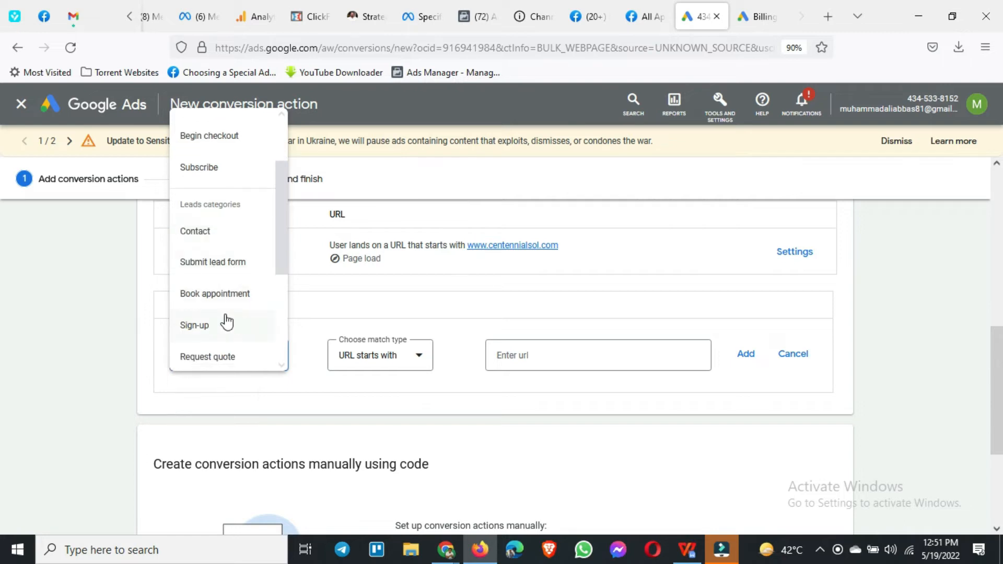
scroll(220, 293, down, 2)
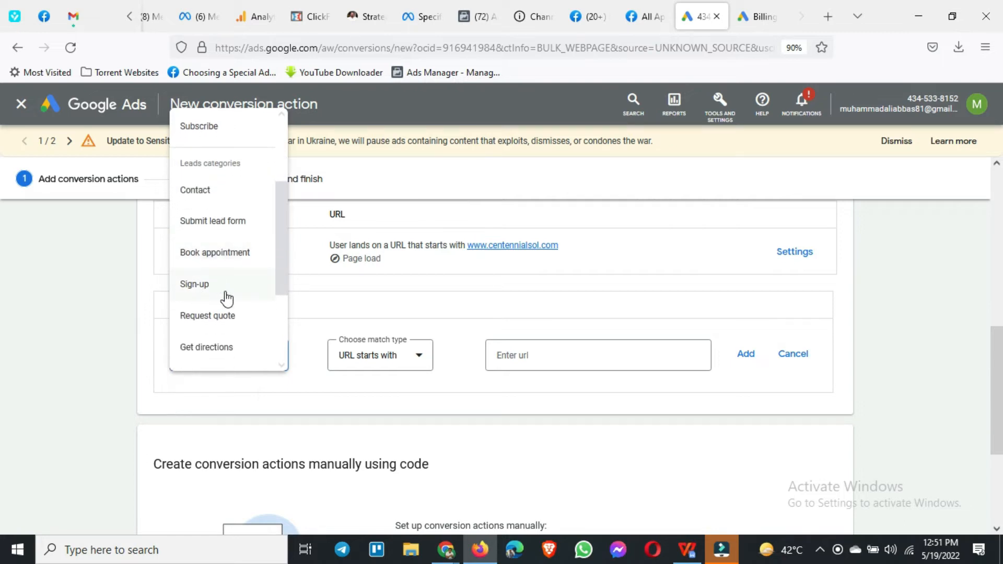
click(232, 296)
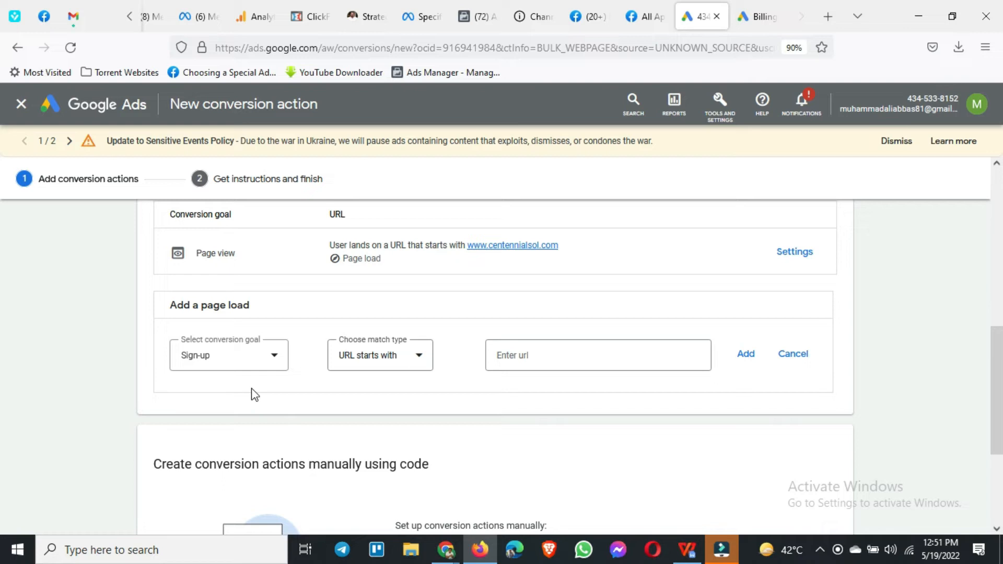
Step: Set the Sign-up event's match type to URL contains and enter /thank-you/ as its URL
click(386, 368)
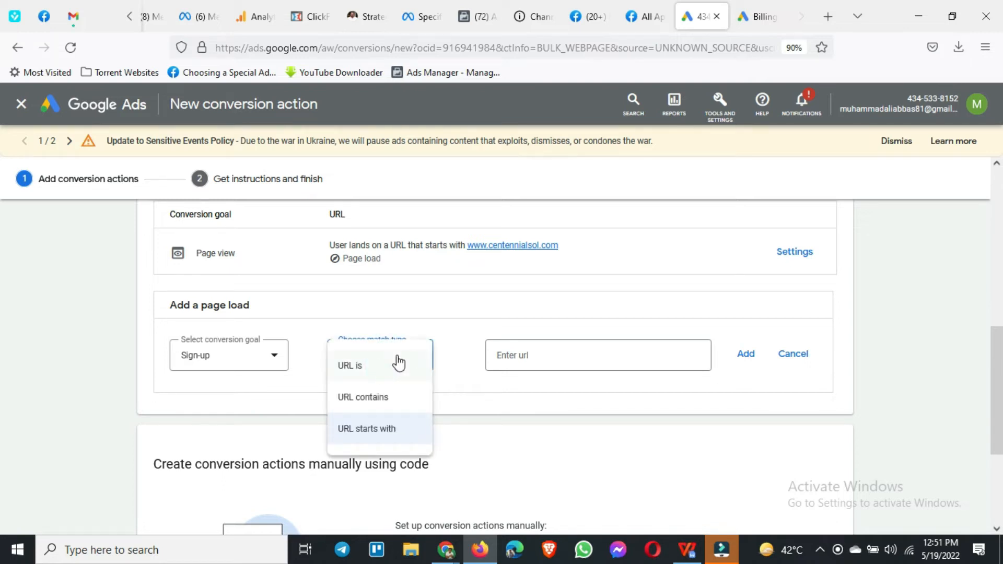
click(381, 402)
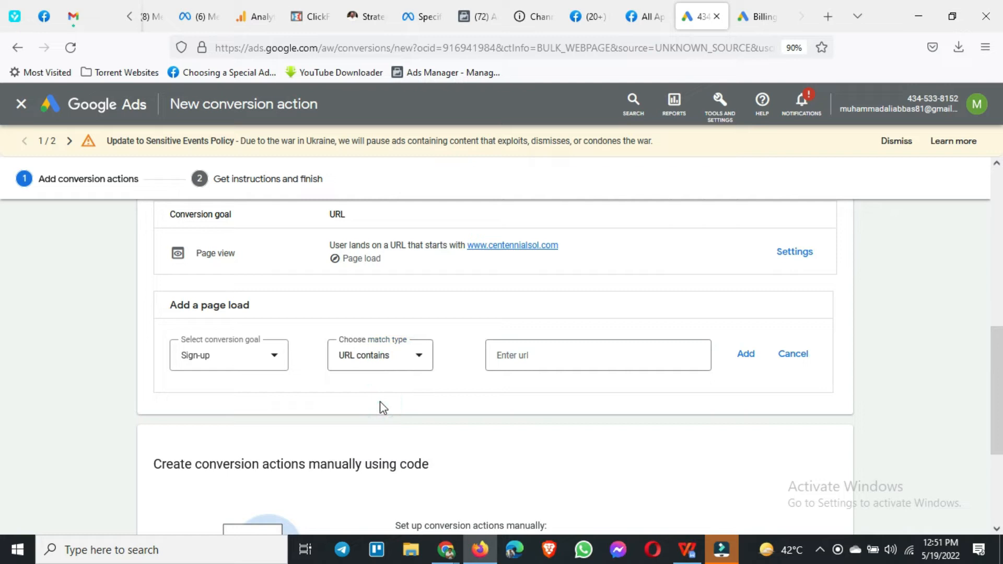
click(545, 358)
key(ctrl+v)
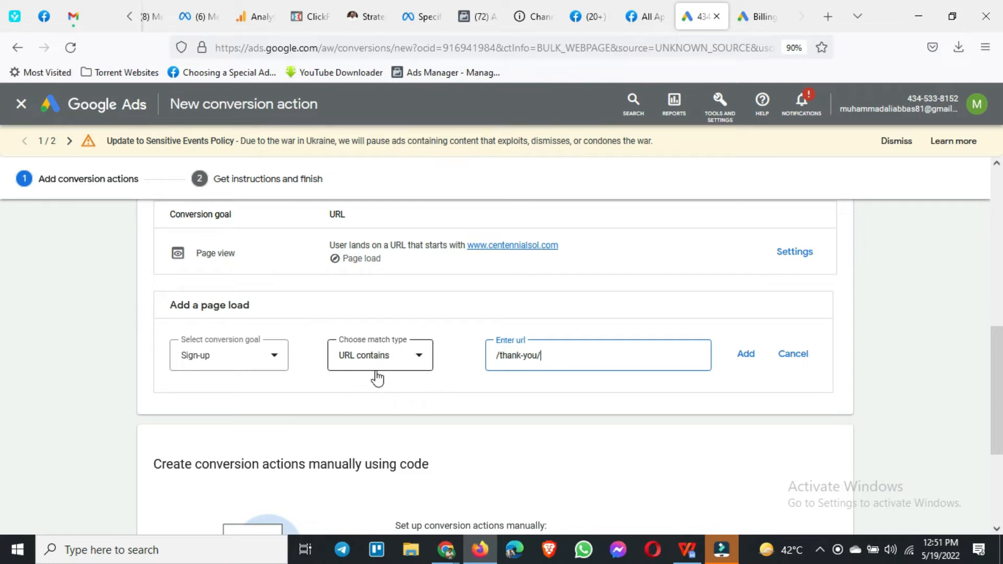
Step: Set the Sign-up event's match type to URL is and copy the full lead confirmation address from the WPS Office document
click(405, 353)
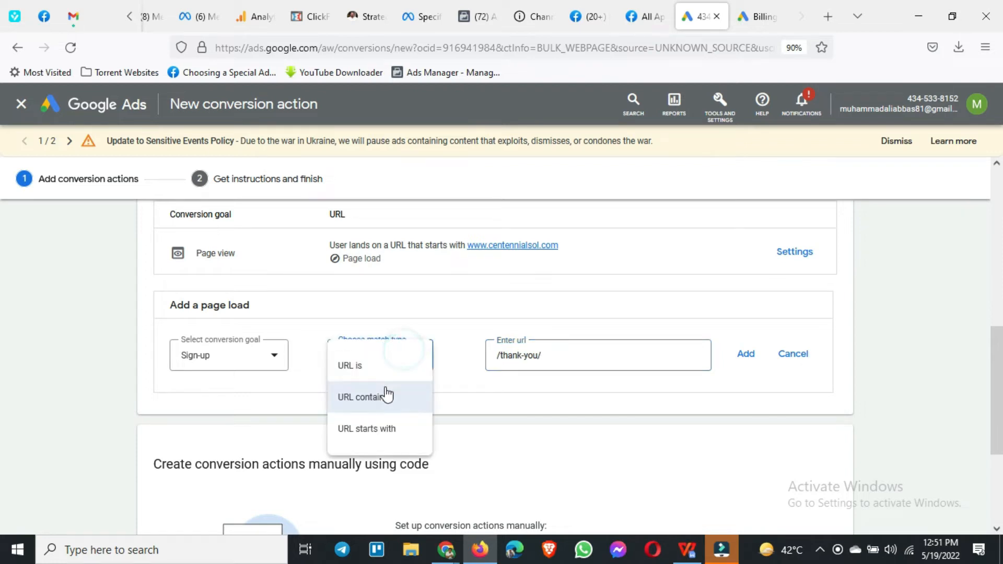
click(374, 379)
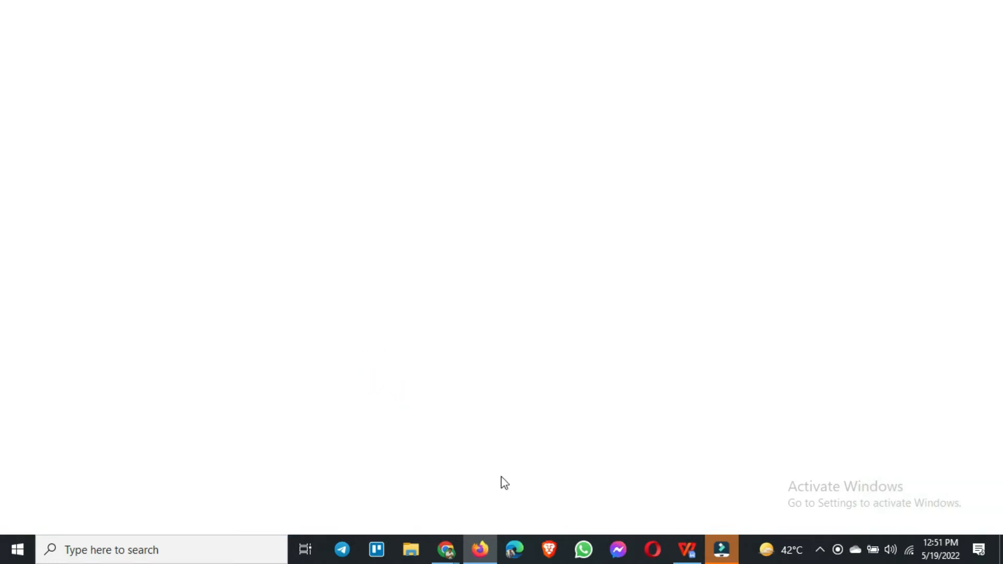
mouse_move(481, 555)
click(688, 549)
drag(278, 239, 623, 247)
key(ctrl+c)
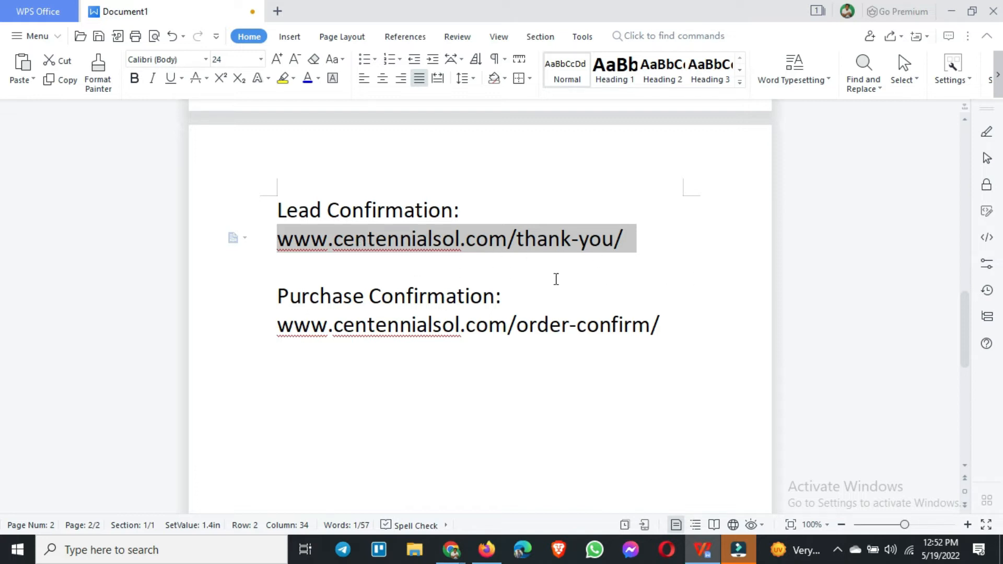
click(486, 550)
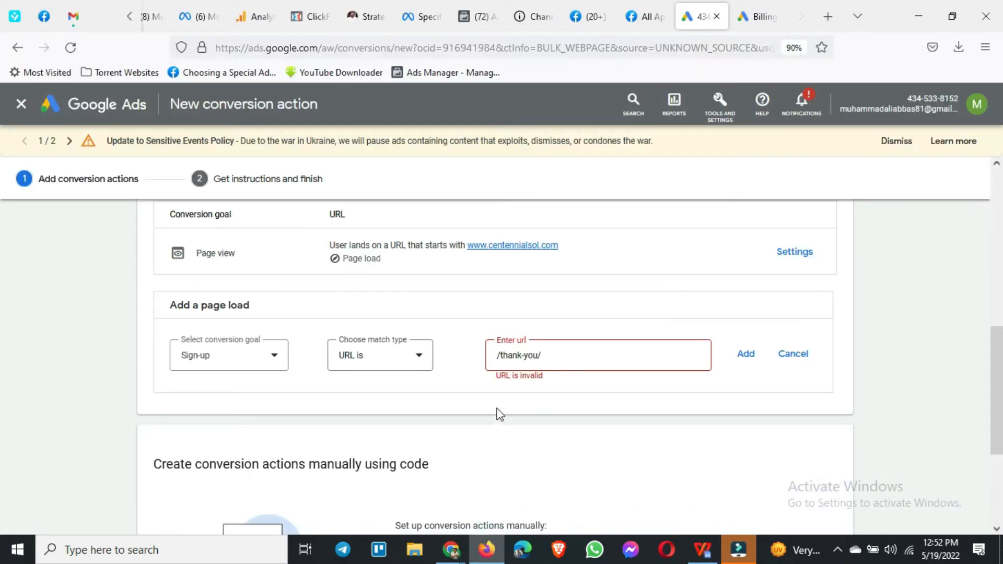
drag(546, 357, 484, 359)
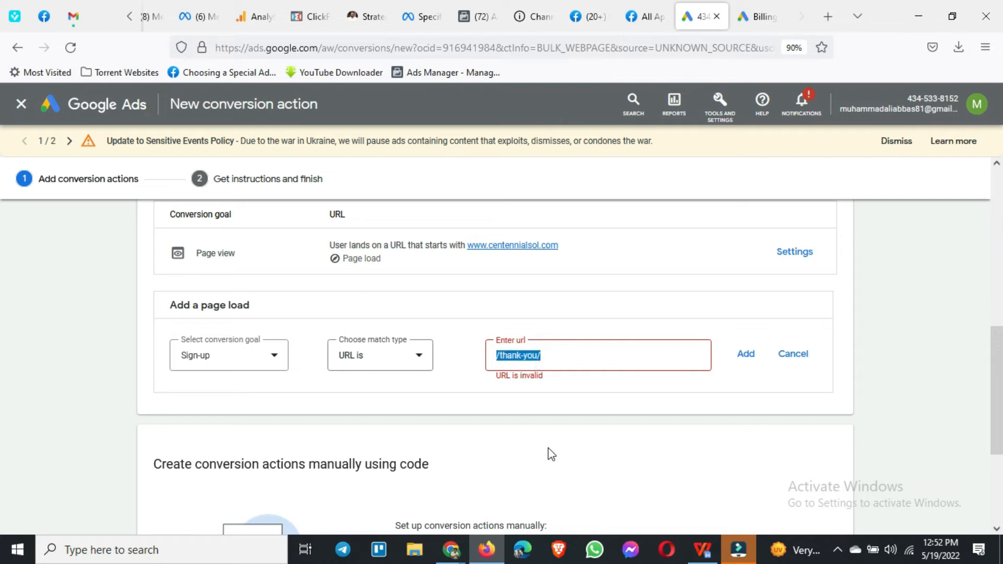
click(706, 551)
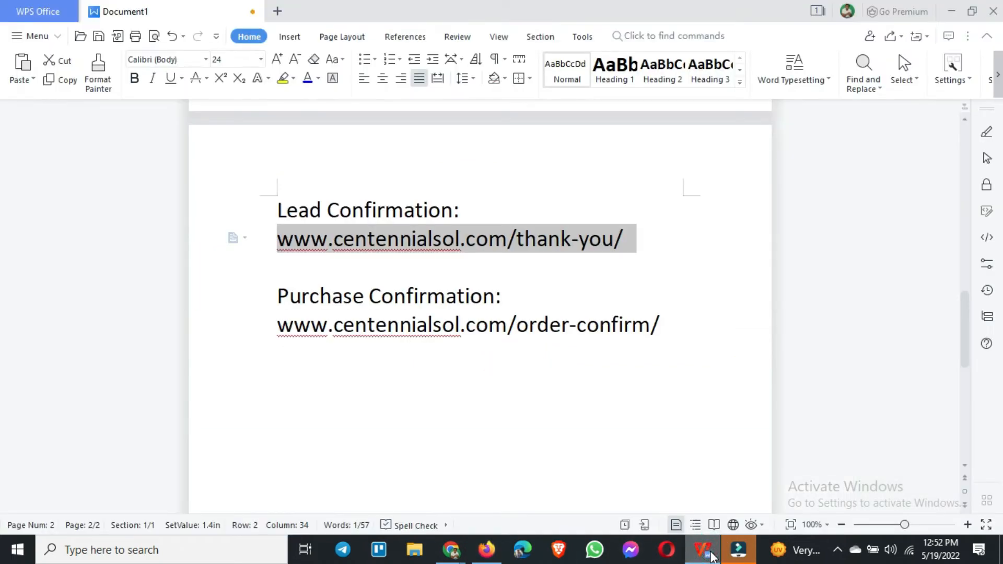
click(706, 553)
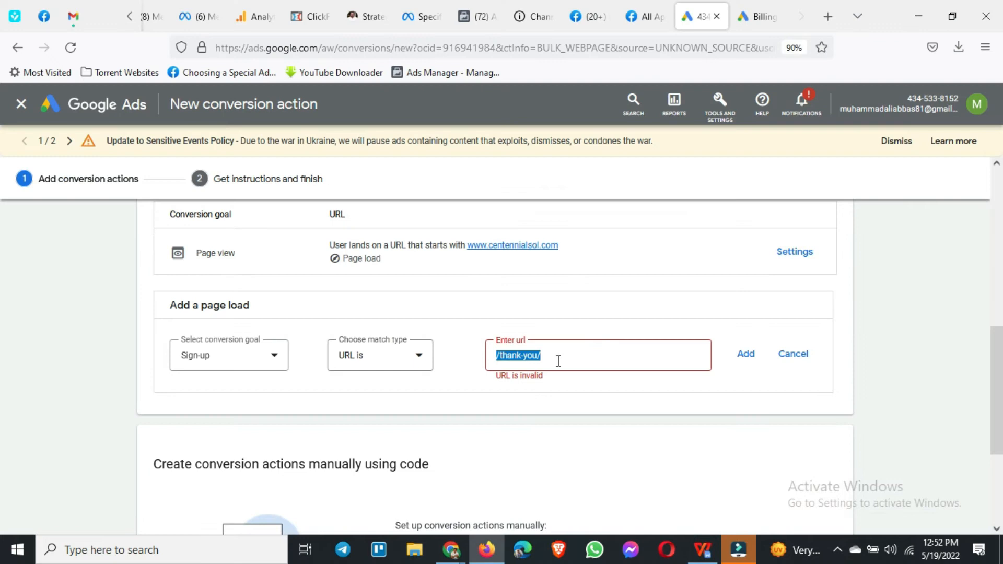
key(ctrl+v)
click(565, 392)
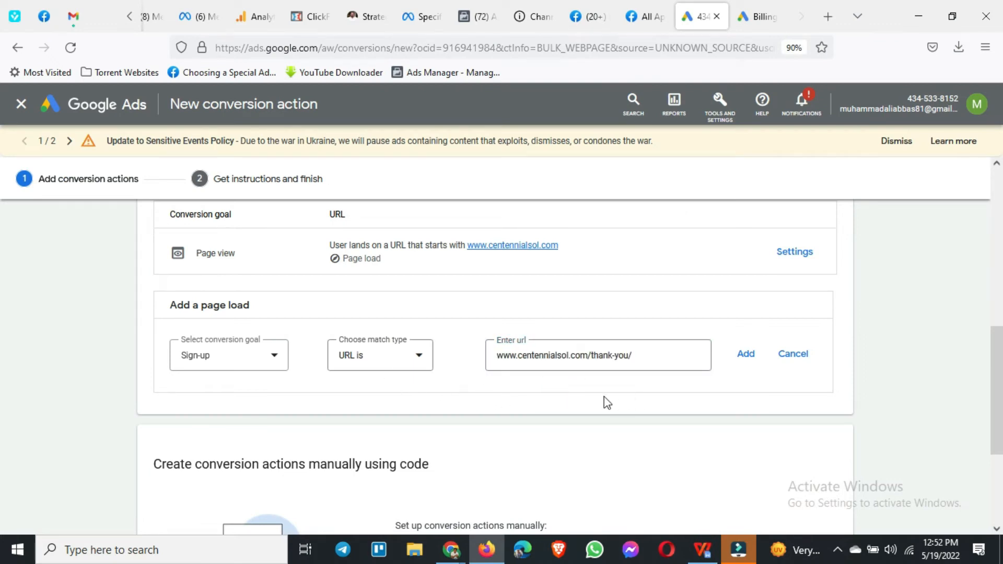
Step: Set the Sign-up event's match type to URL contains, shorten its URL to /thank-you/ and add the event
click(417, 355)
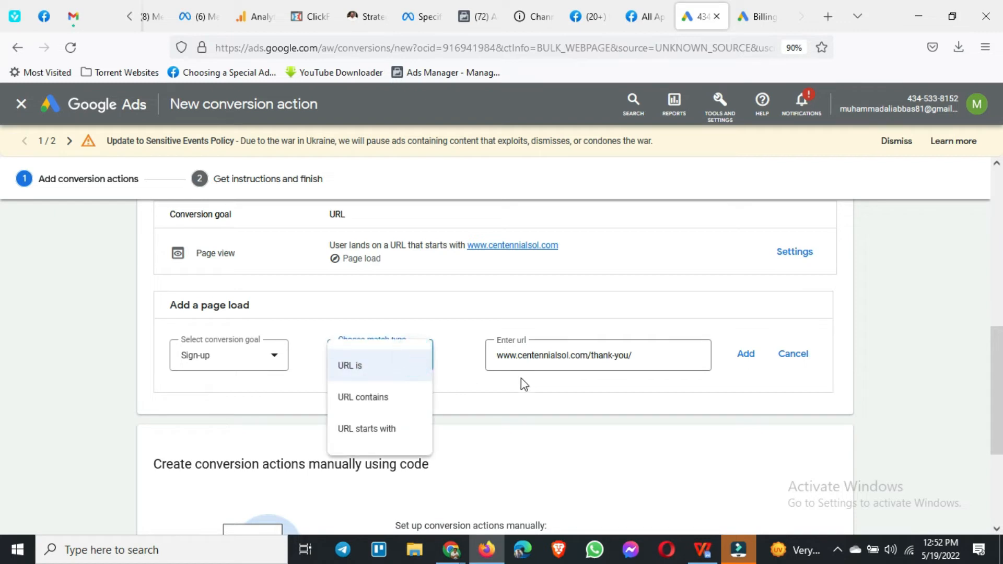
click(657, 360)
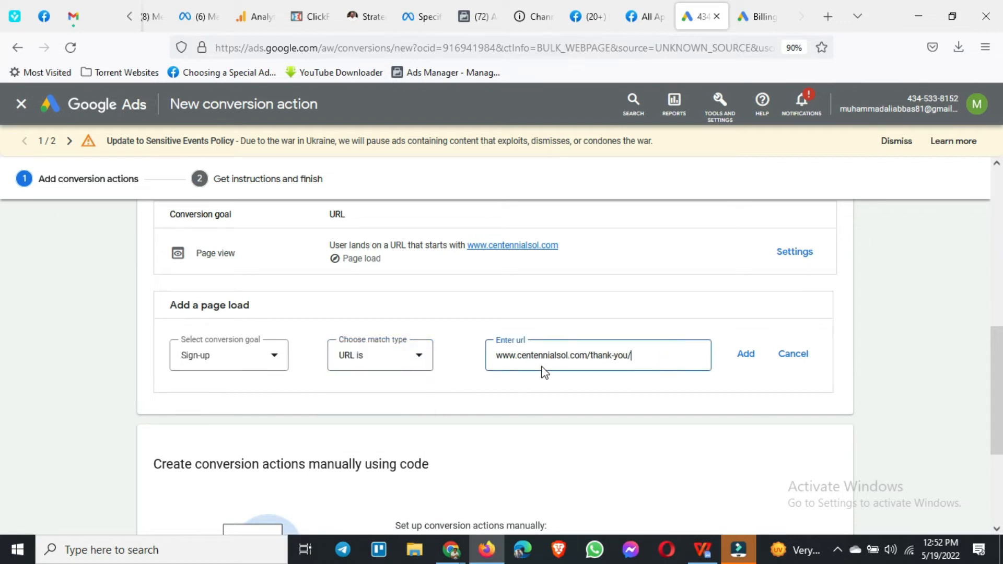
click(367, 365)
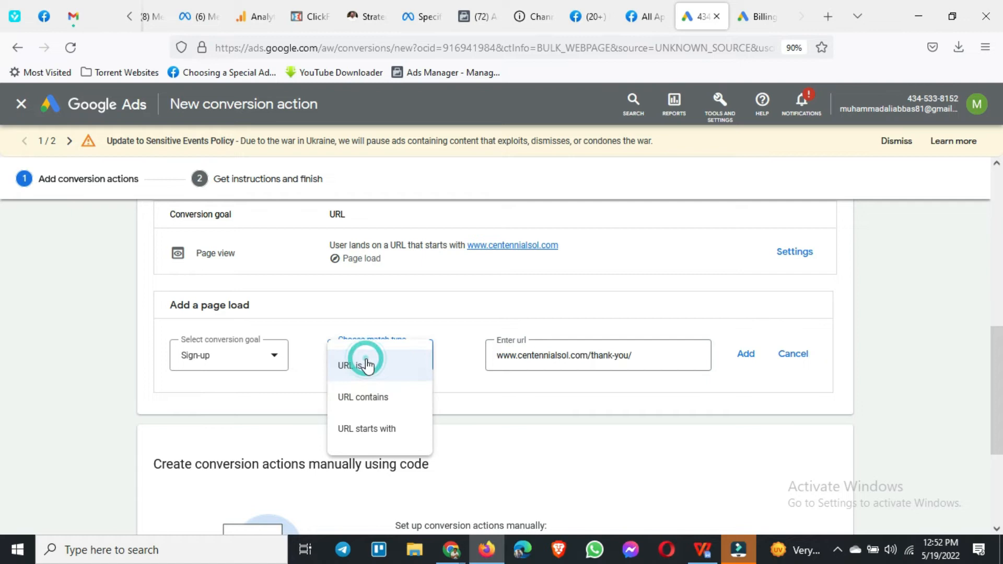
click(383, 398)
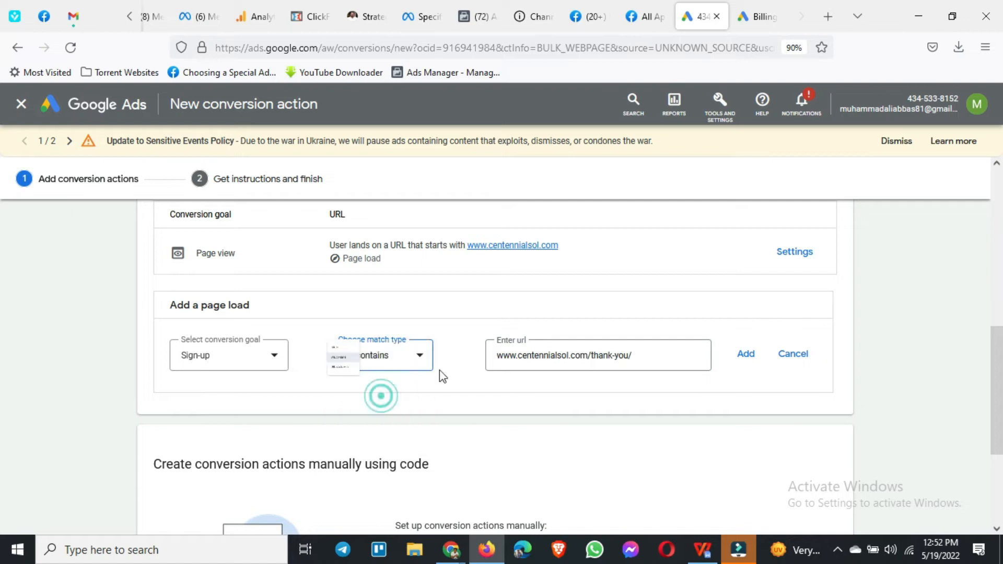
click(594, 360)
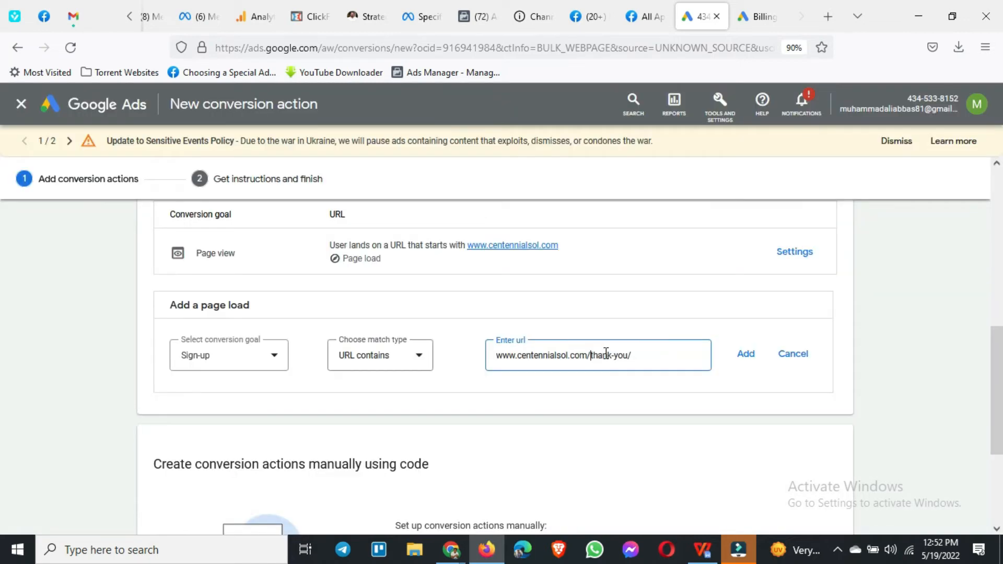
drag(496, 356, 587, 355)
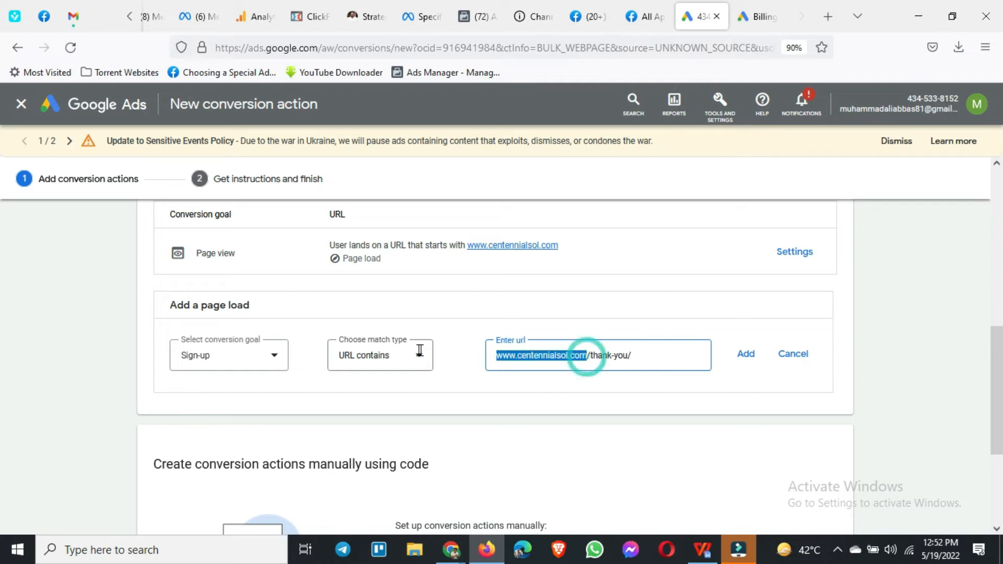
key(BackSpace)
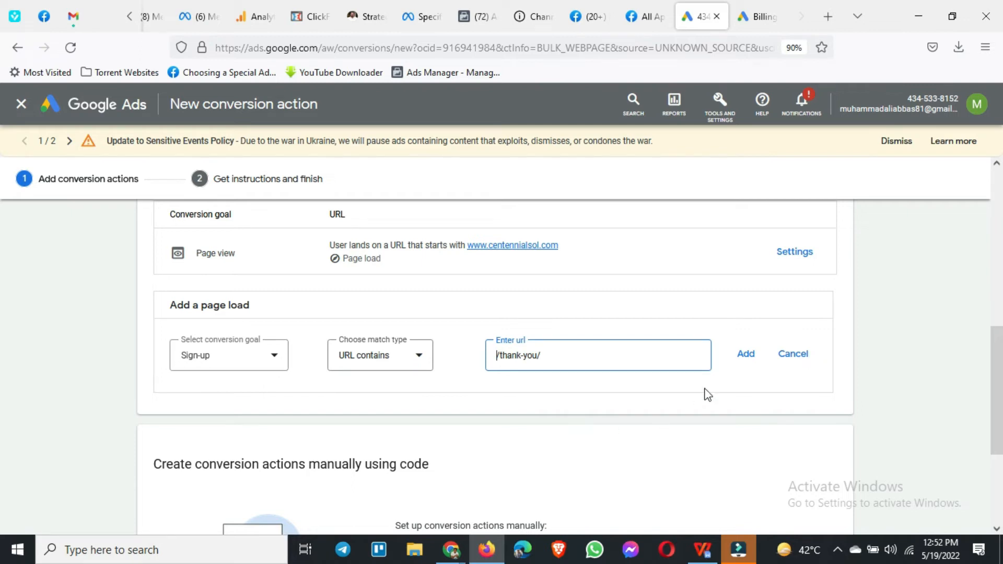
click(741, 359)
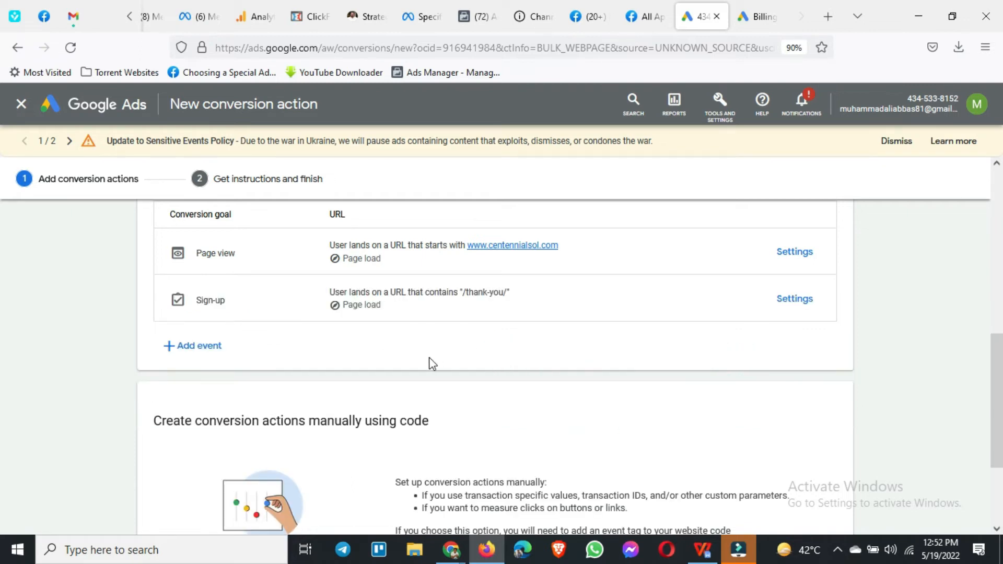
Step: Start another page load event with Purchase as its conversion goal and URL contains as its match type
click(195, 348)
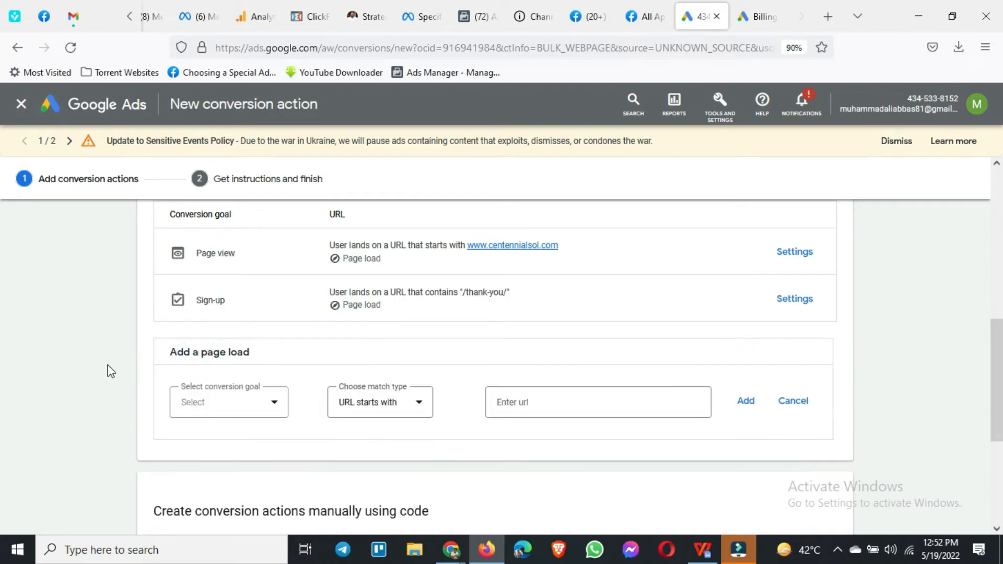
scroll(111, 372, down, 2)
click(223, 294)
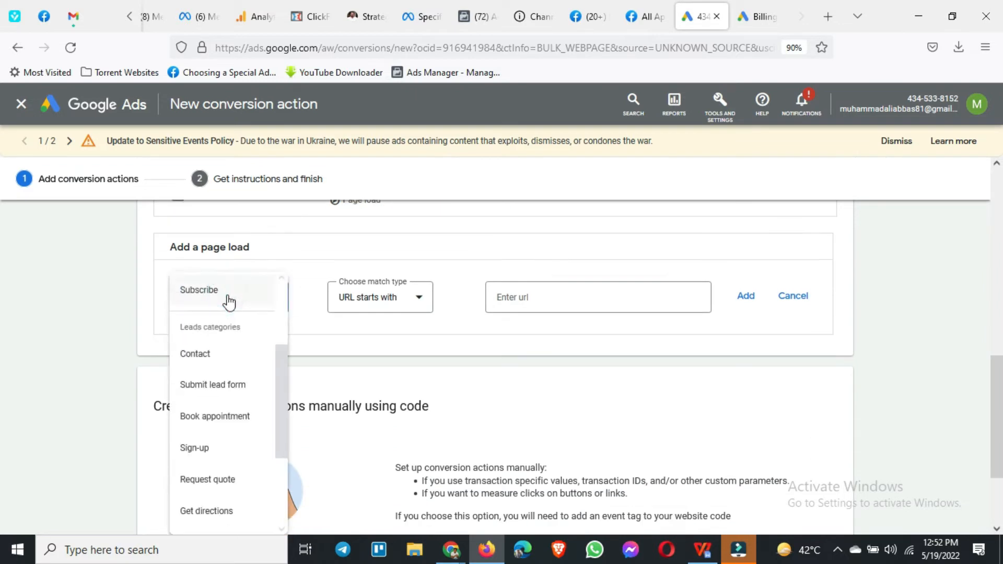
scroll(205, 320, up, 3)
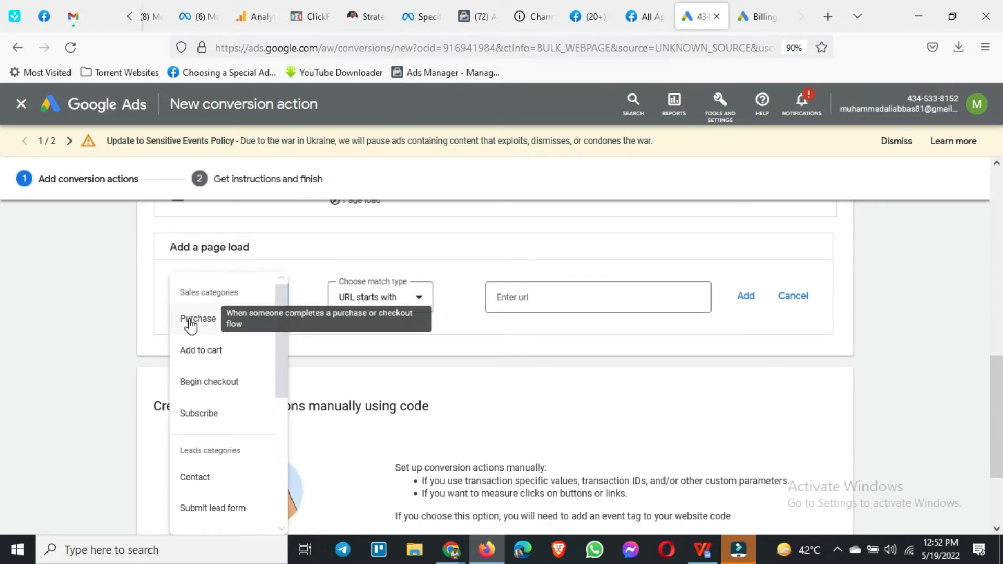
click(191, 320)
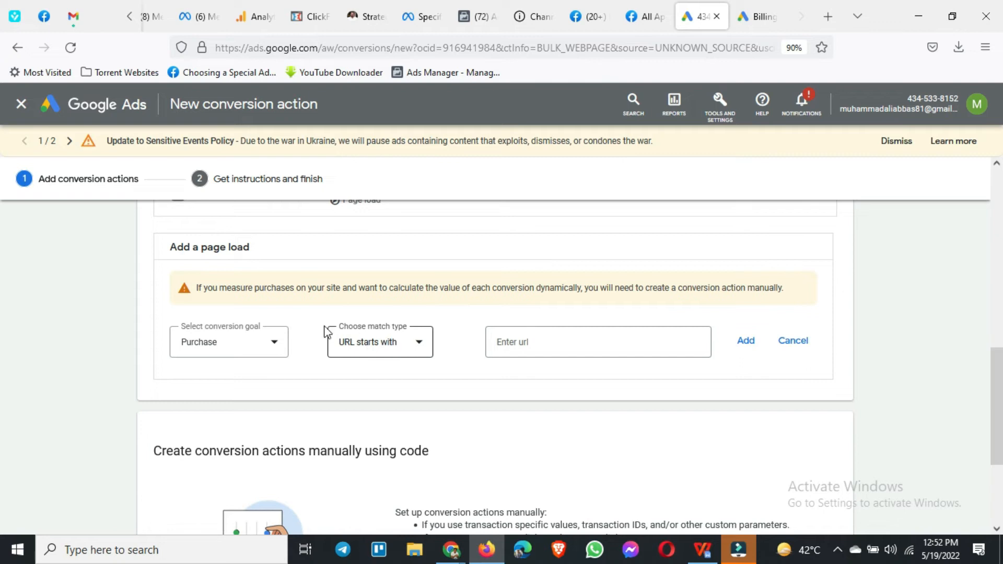
click(394, 343)
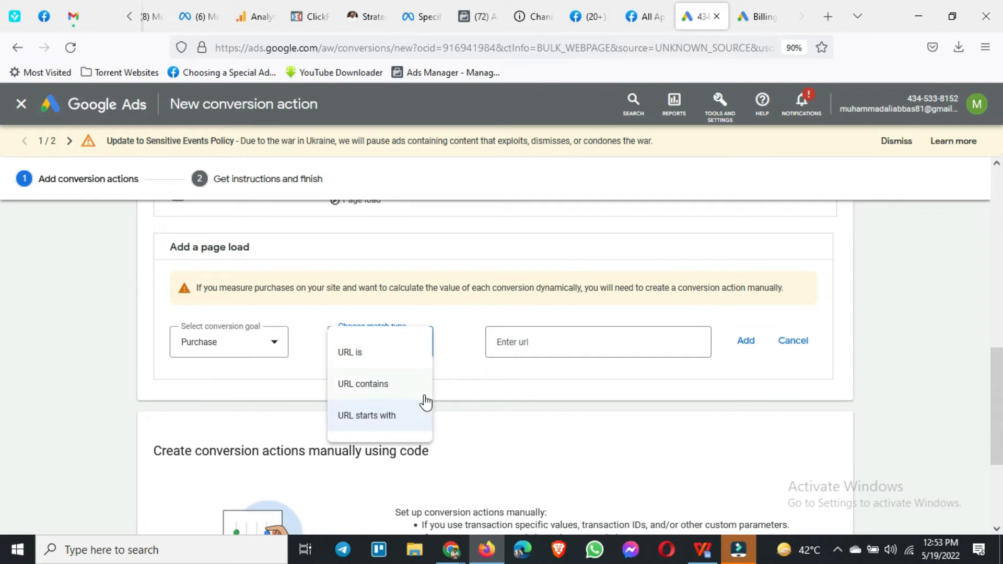
click(370, 387)
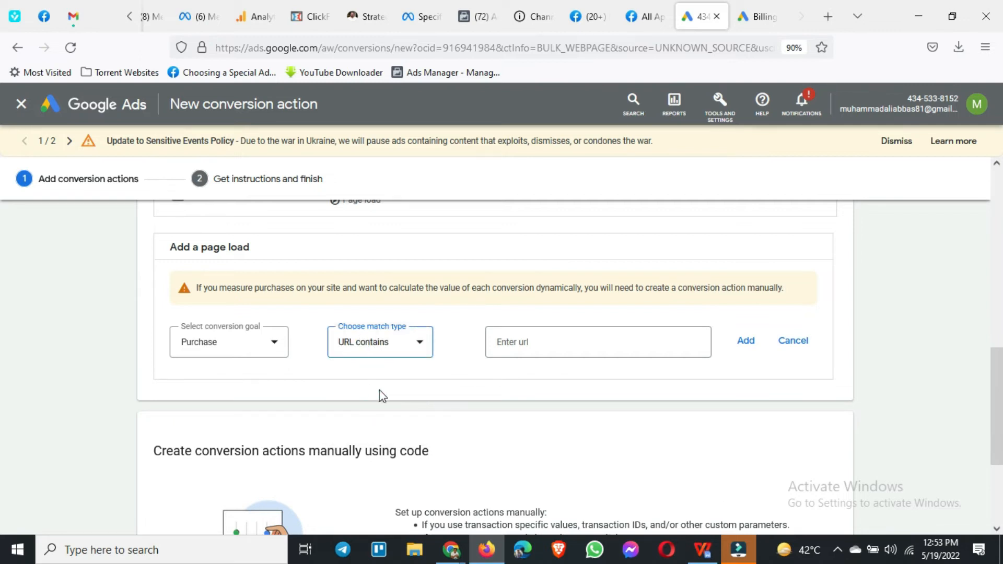
Step: Switch to the WPS Office document and copy /order-confirm/ from the purchase confirmation address
click(702, 552)
click(555, 347)
drag(508, 325, 658, 336)
key(ctrl+c)
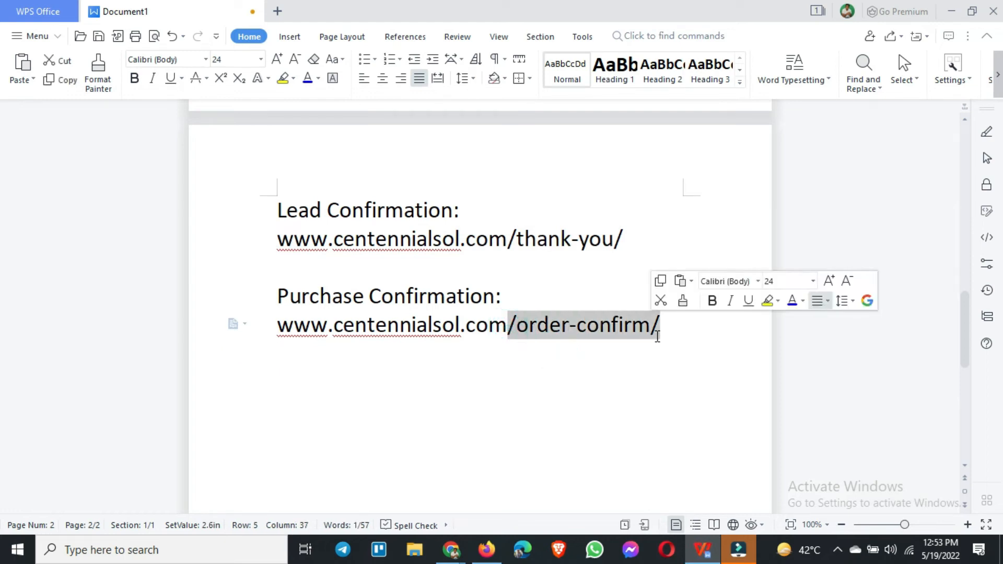
Step: Switch back to Google Ads in Firefox, paste /order-confirm/ as the Purchase event's URL and add the event
key(alt+Tab)
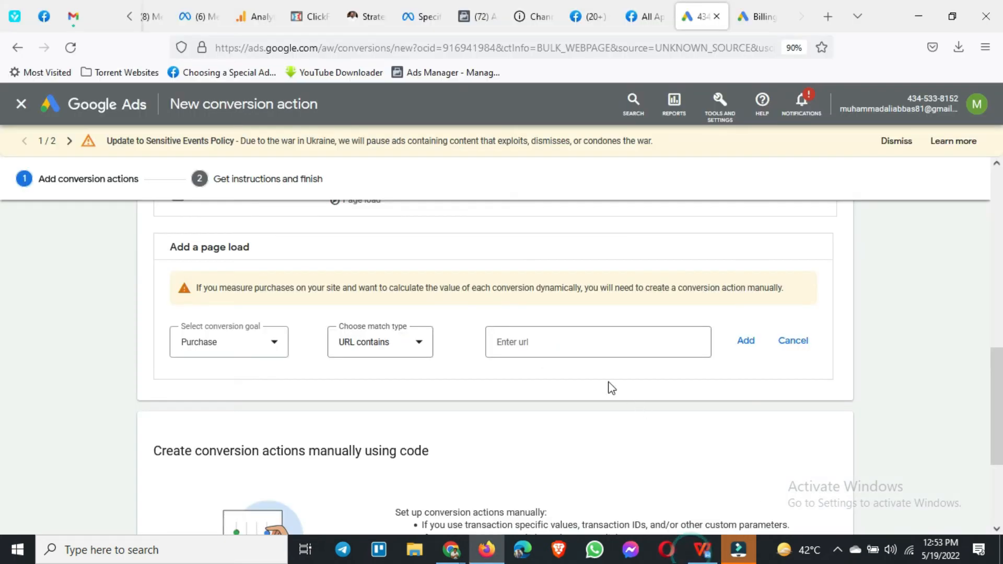
click(567, 343)
key(ctrl+v)
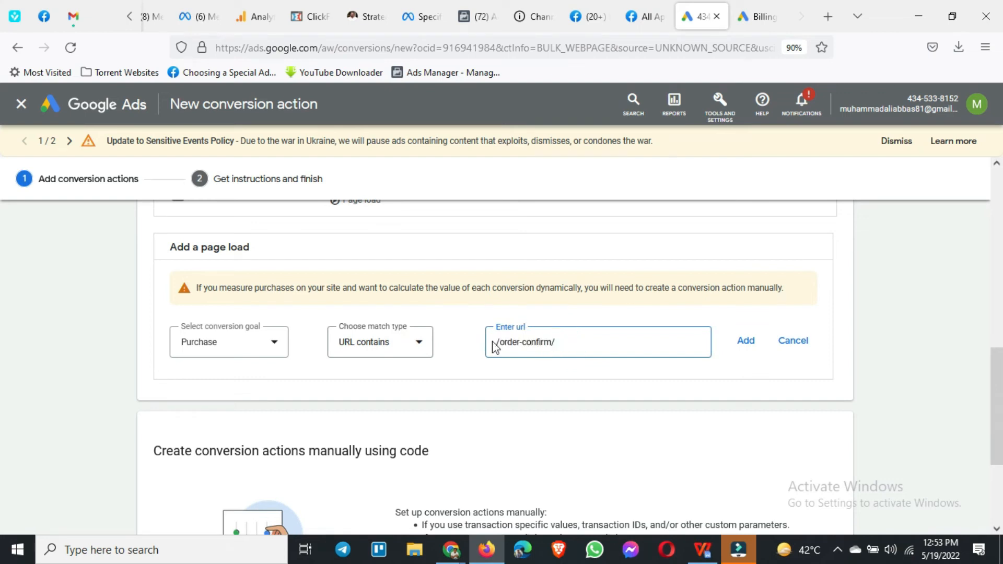
click(750, 349)
scroll(356, 363, up, 2)
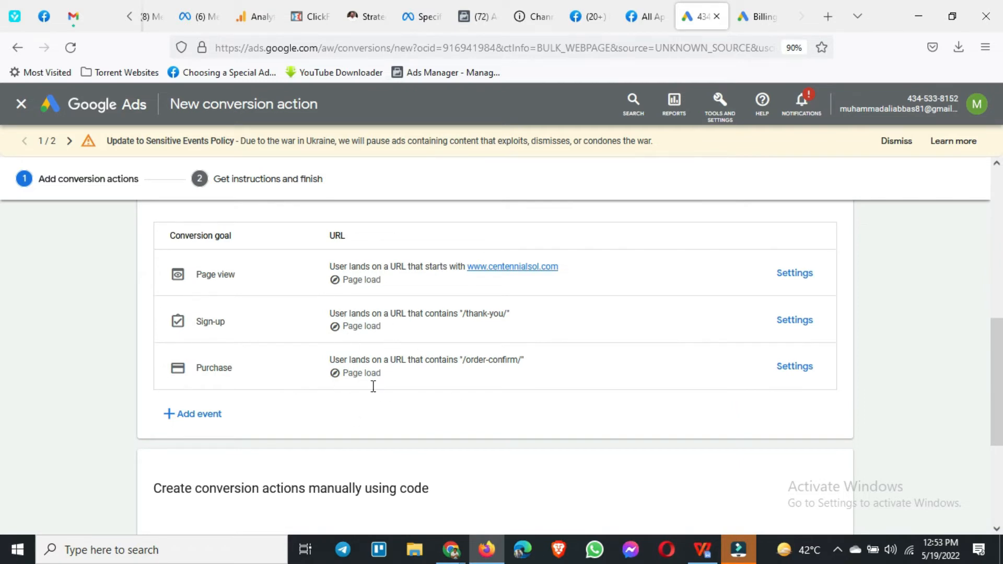
scroll(374, 387, down, 1)
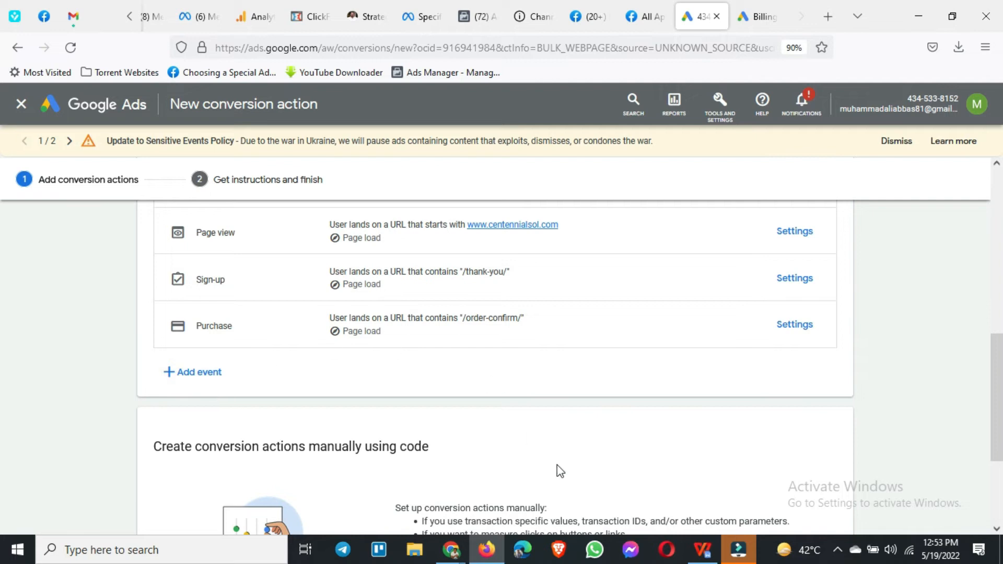
mouse_move(703, 550)
click(678, 494)
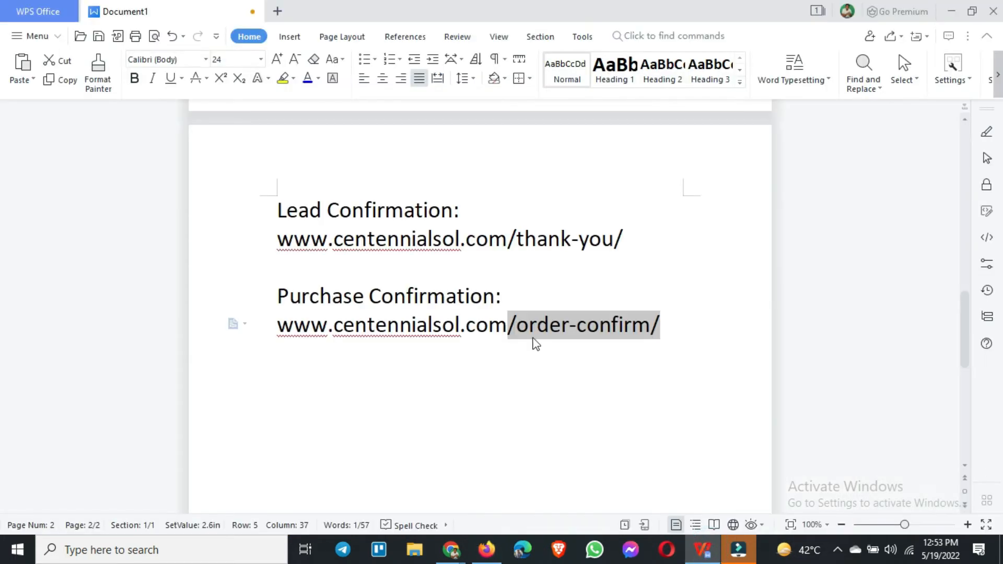
click(709, 354)
key(Return)
text(Cart Page: )
text(www.cente)
text(nnialsol.)
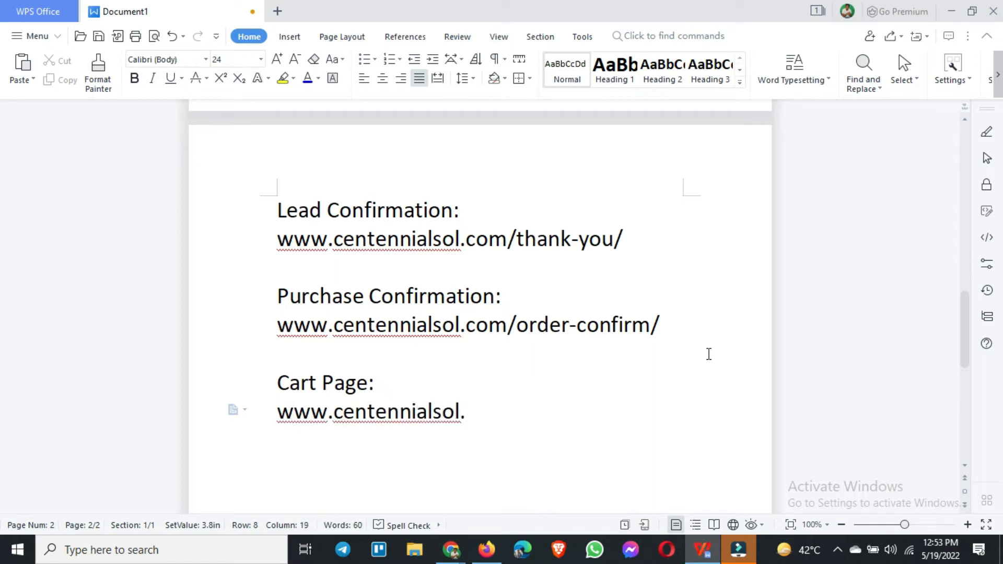
text(com/cart/)
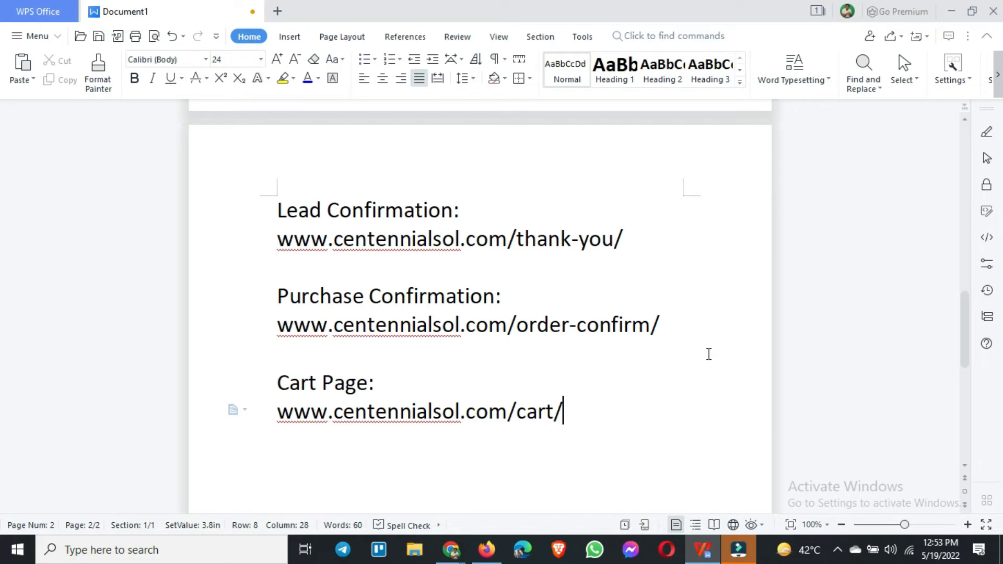
key(Return)
key(Return)
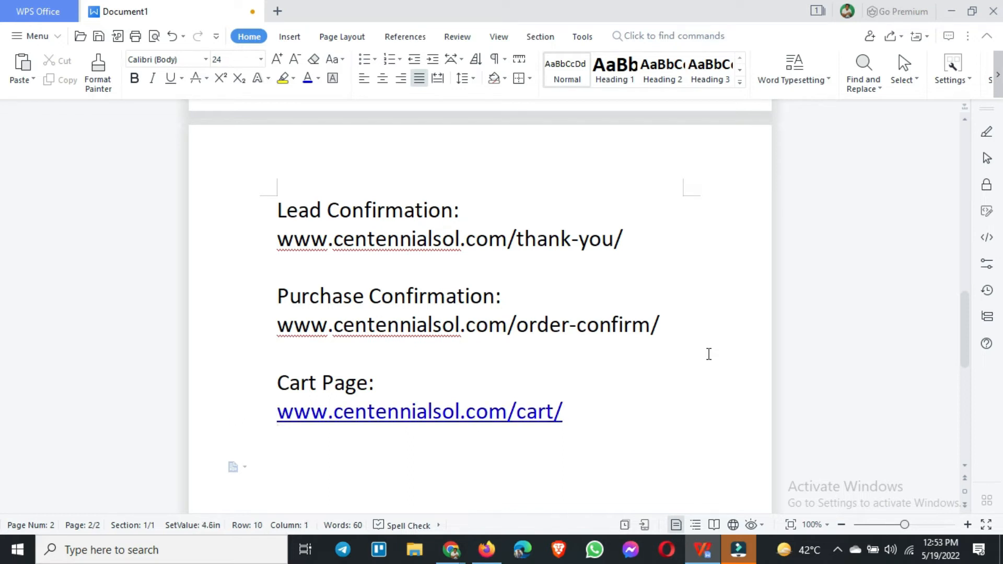
text(Check)
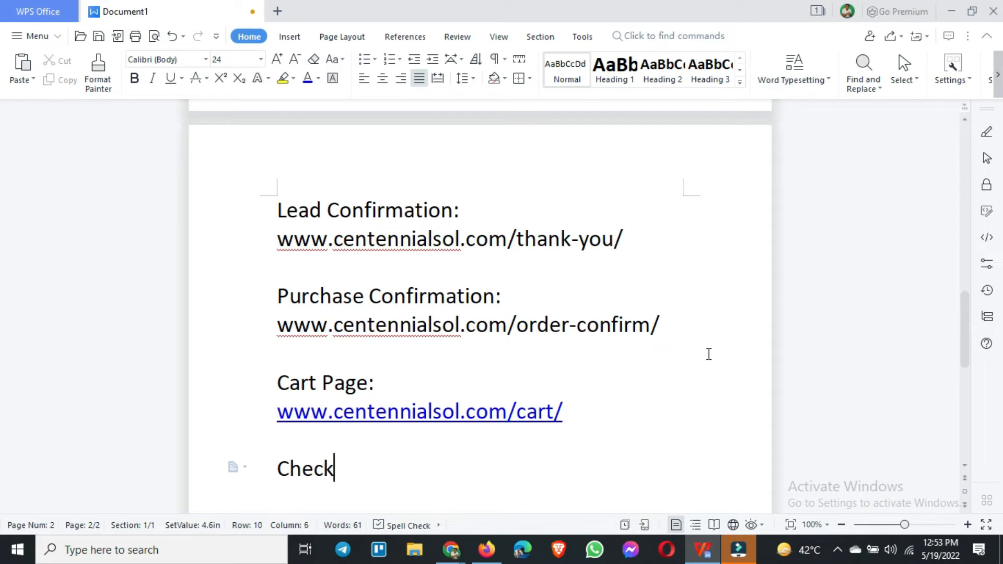
text(out Page:)
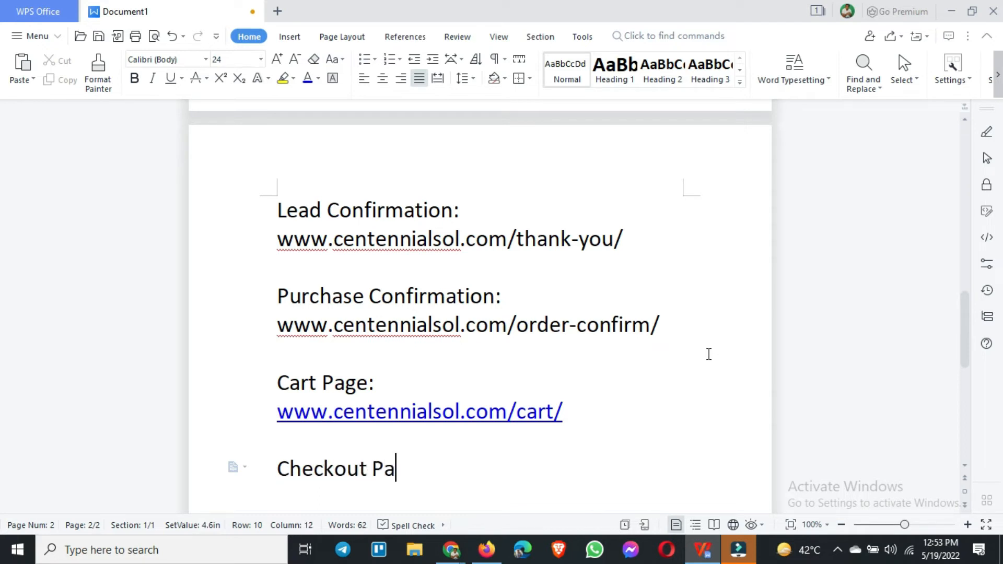
key(Return)
text(www)
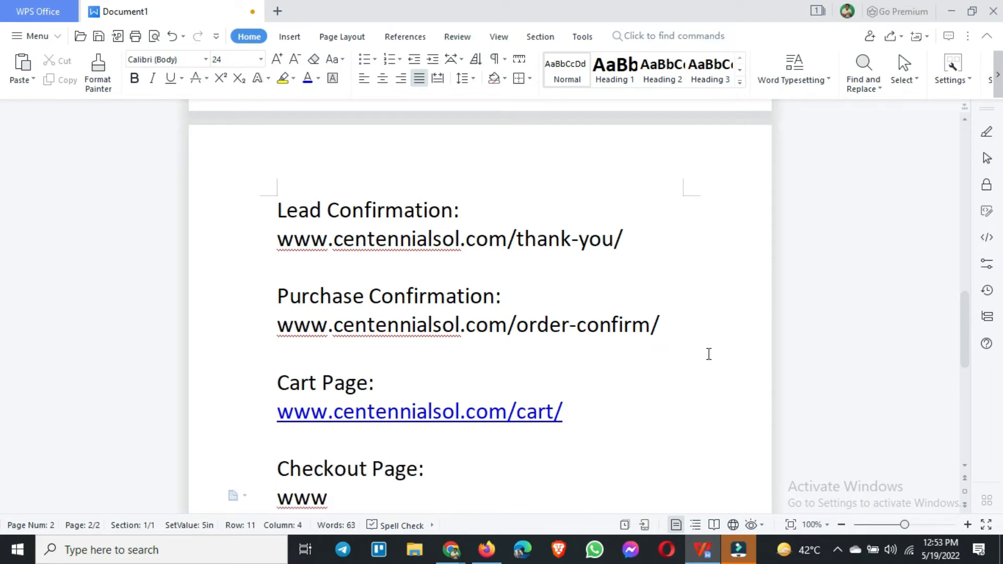
text(.centenni)
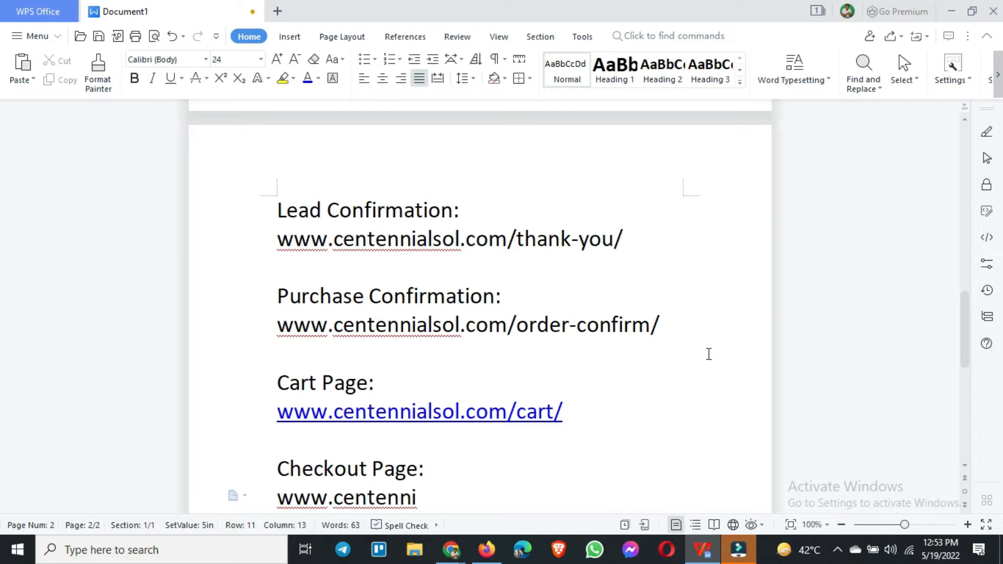
text(alsol.)
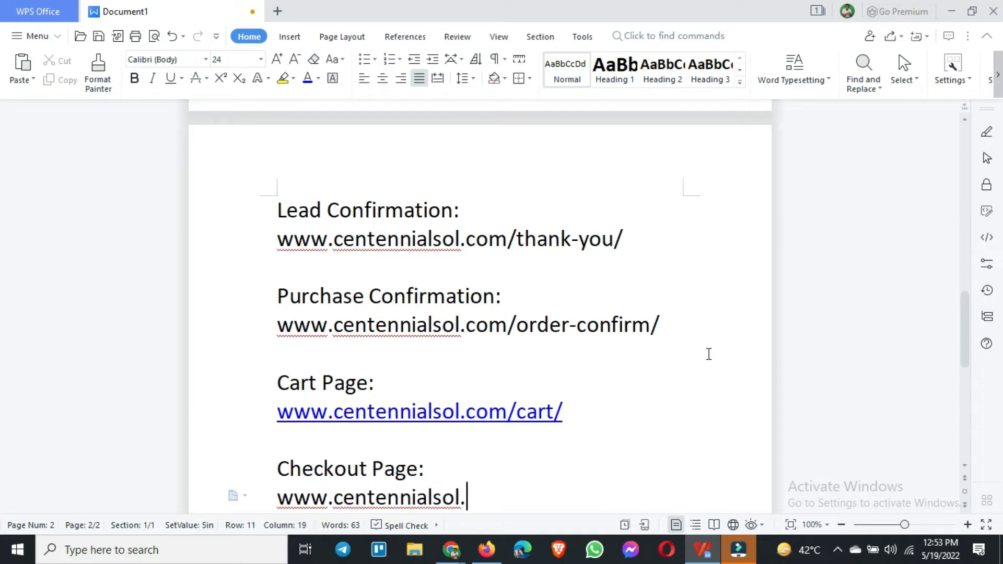
text(com/checkout)
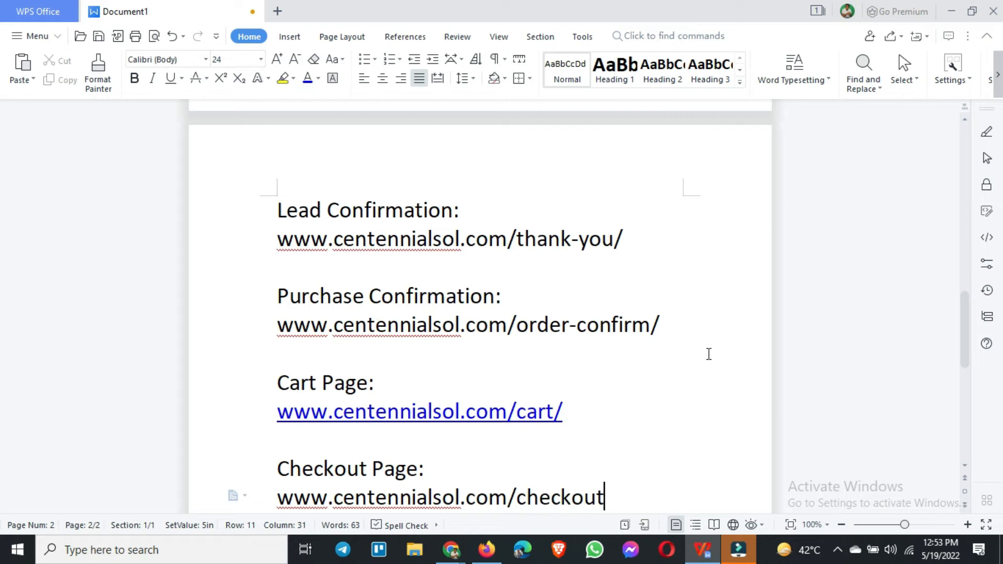
text(s)
text(/)
scroll(641, 381, down, 2)
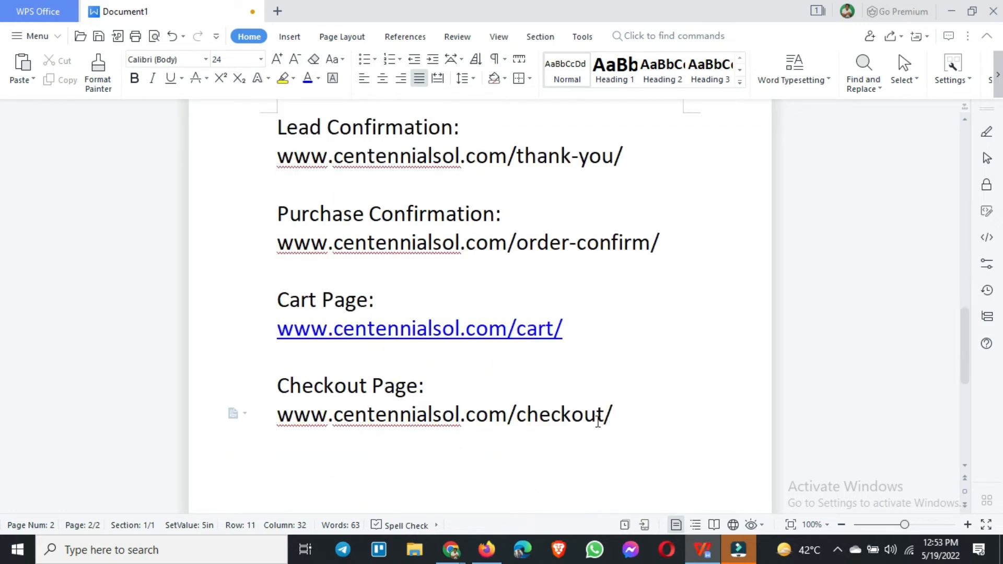
Step: Switch back to Google Ads in Firefox and open the settings of the Sign-up event
click(487, 550)
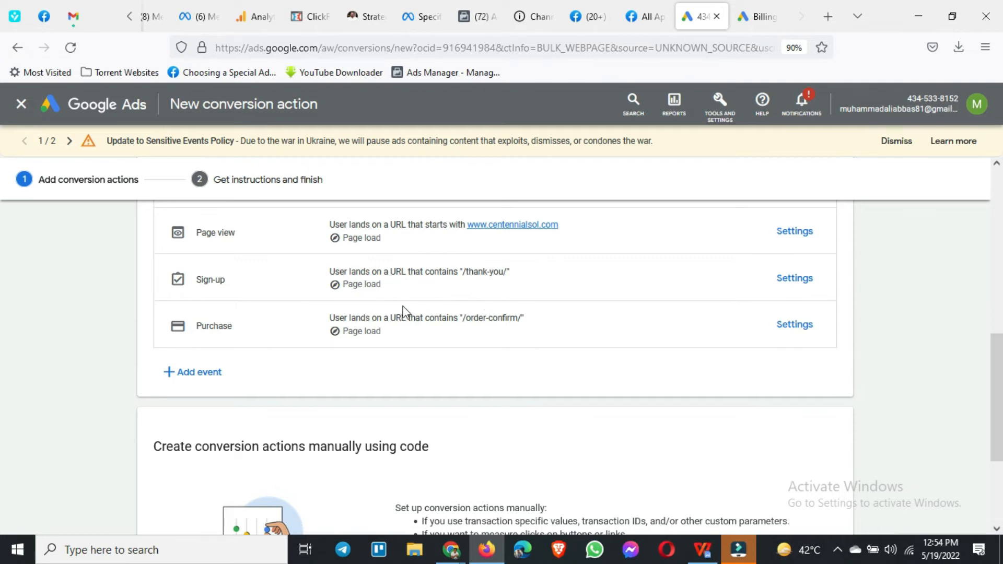
scroll(330, 330, up, 1)
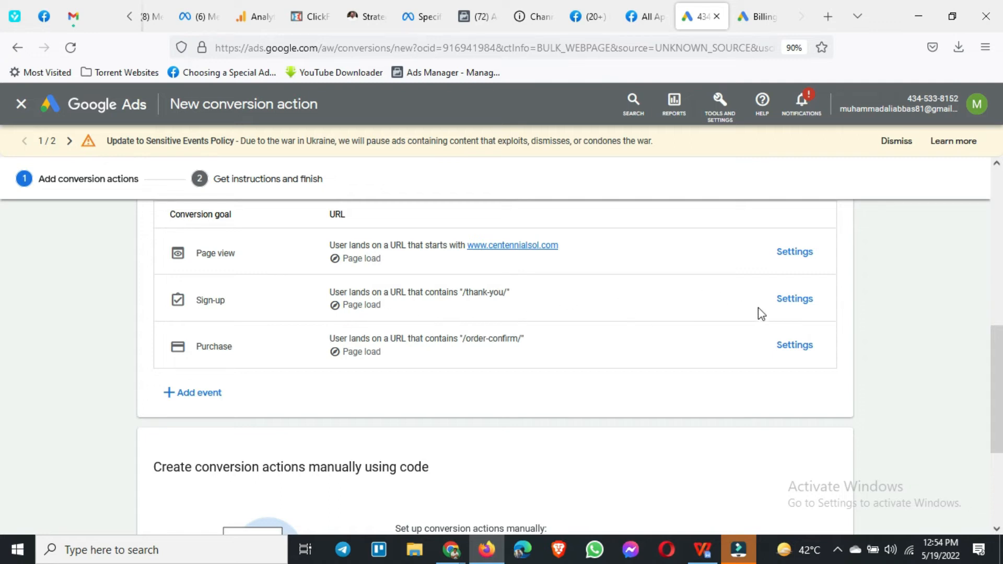
click(783, 305)
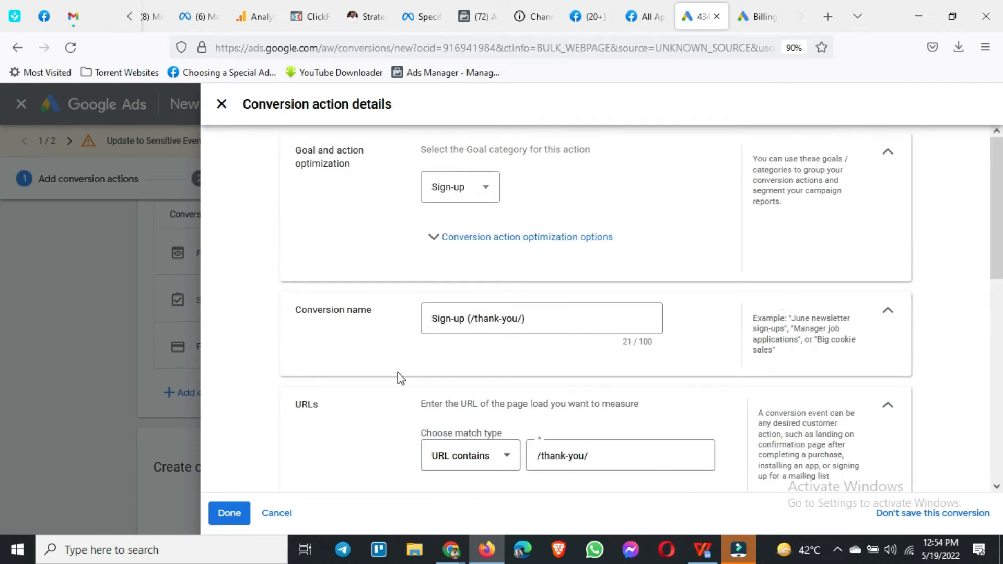
Step: Review the Sign-up action's optimization options, conversion name, URL match, value and count settings
click(555, 318)
triple_click(551, 316)
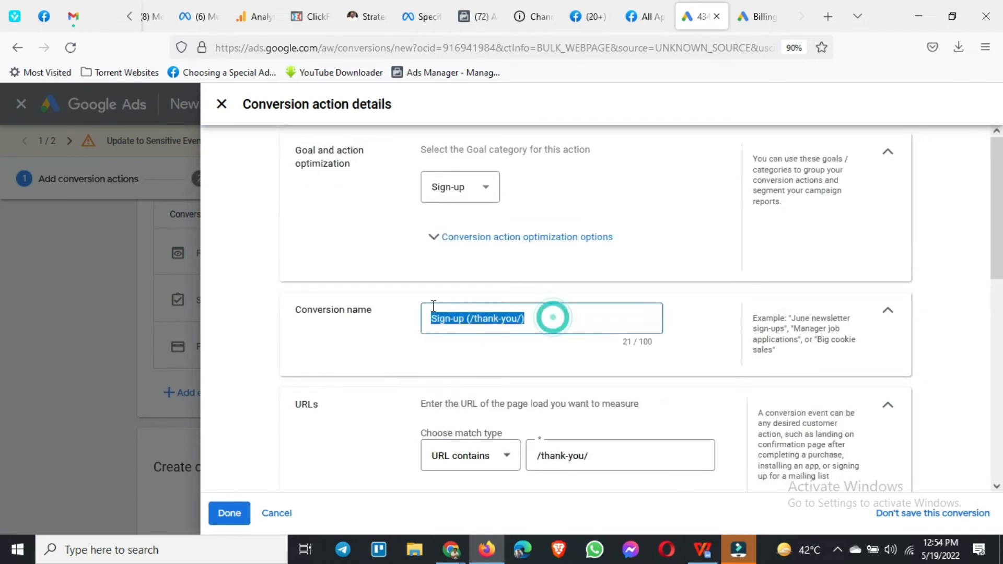
scroll(397, 366, down, 3)
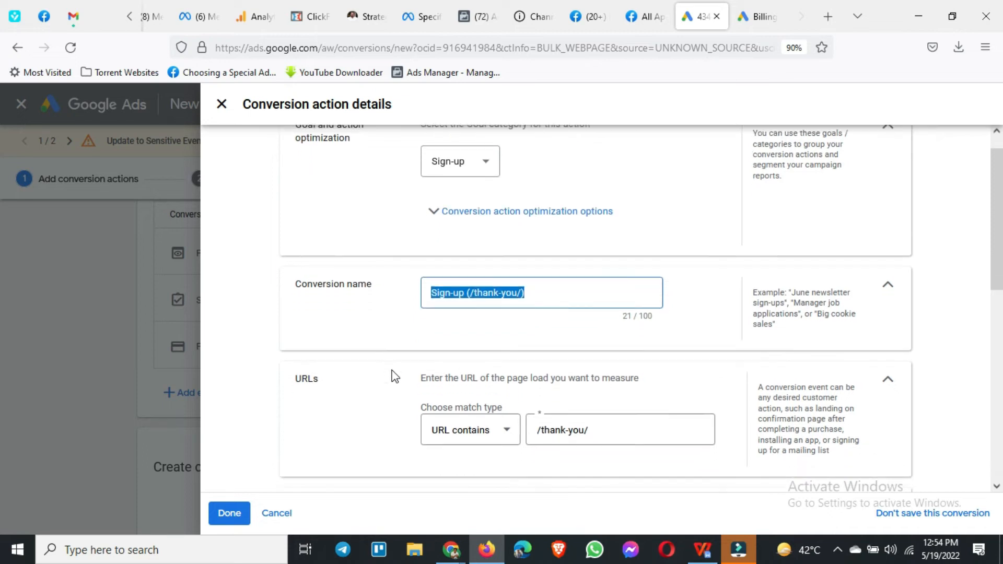
scroll(643, 371, down, 3)
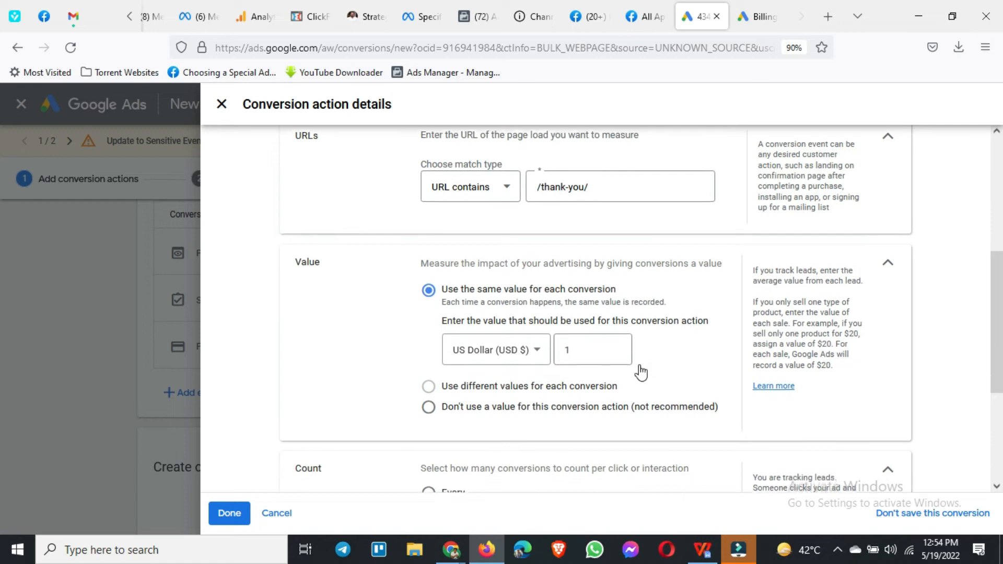
scroll(640, 368, down, 1)
scroll(638, 365, up, 7)
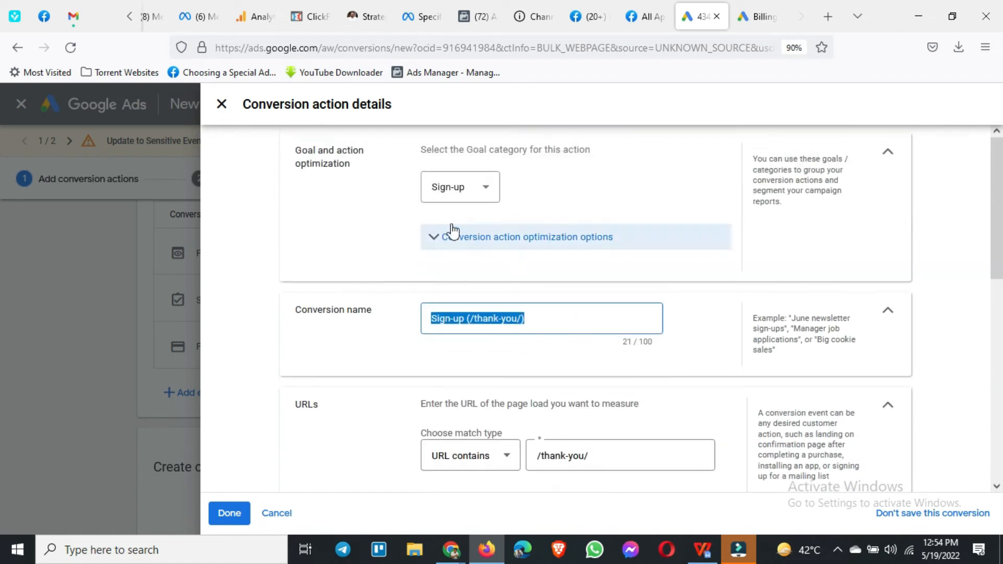
click(516, 242)
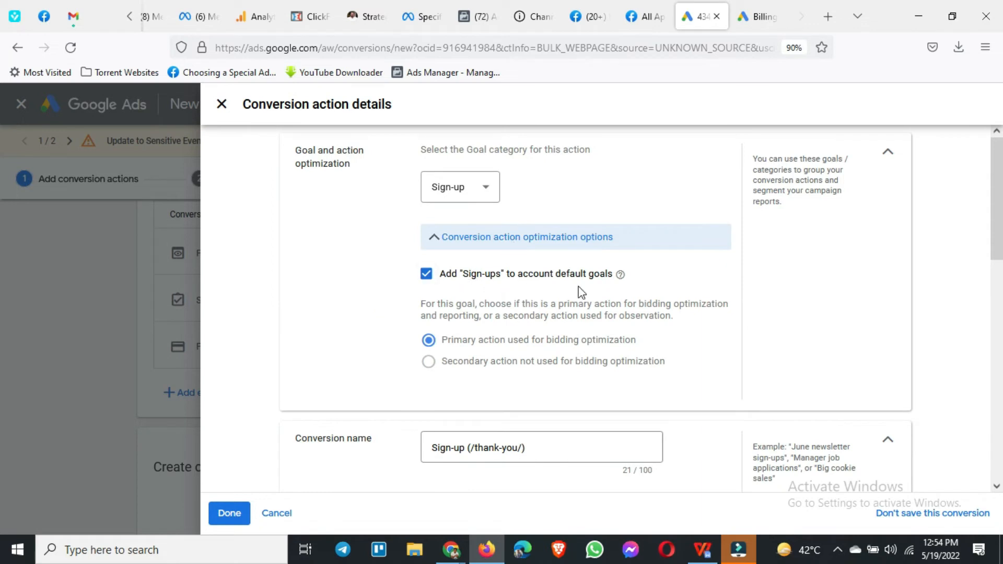
scroll(582, 293, down, 3)
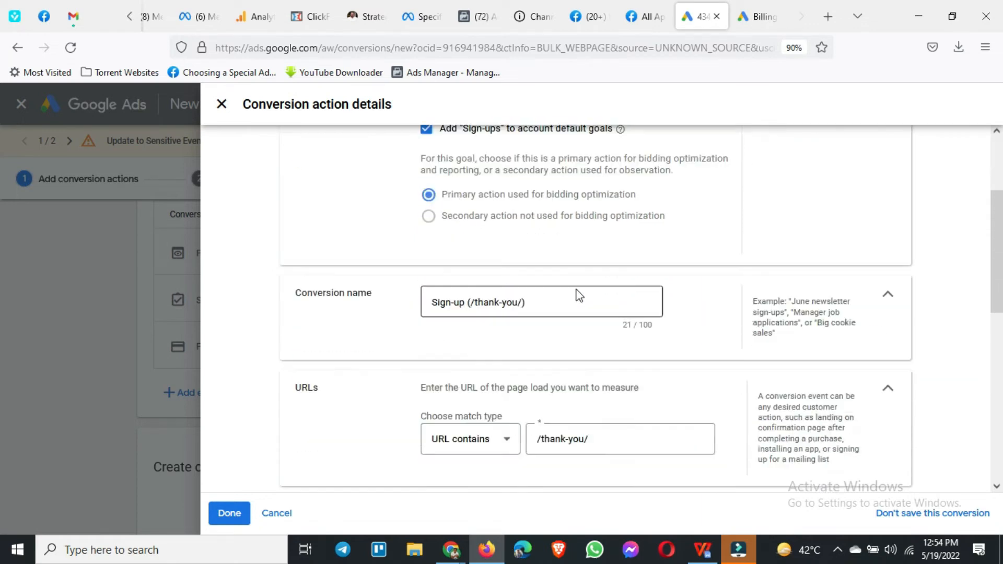
triple_click(544, 268)
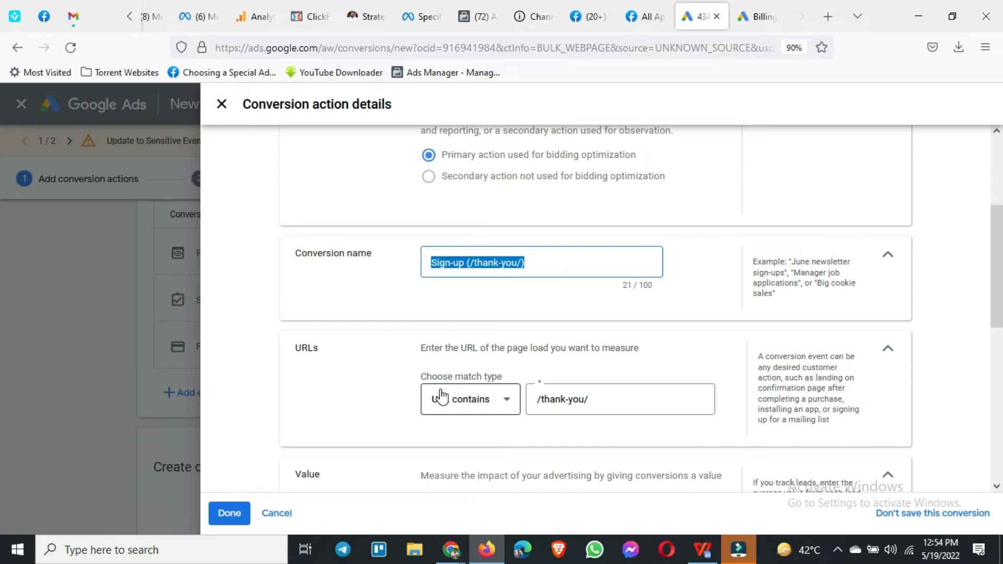
scroll(394, 347, down, 1)
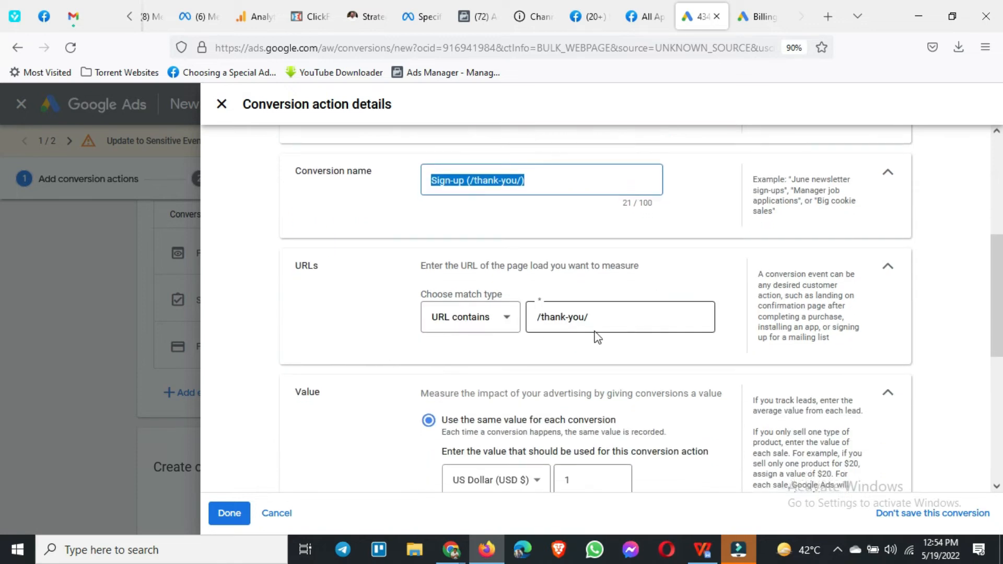
scroll(596, 337, down, 2)
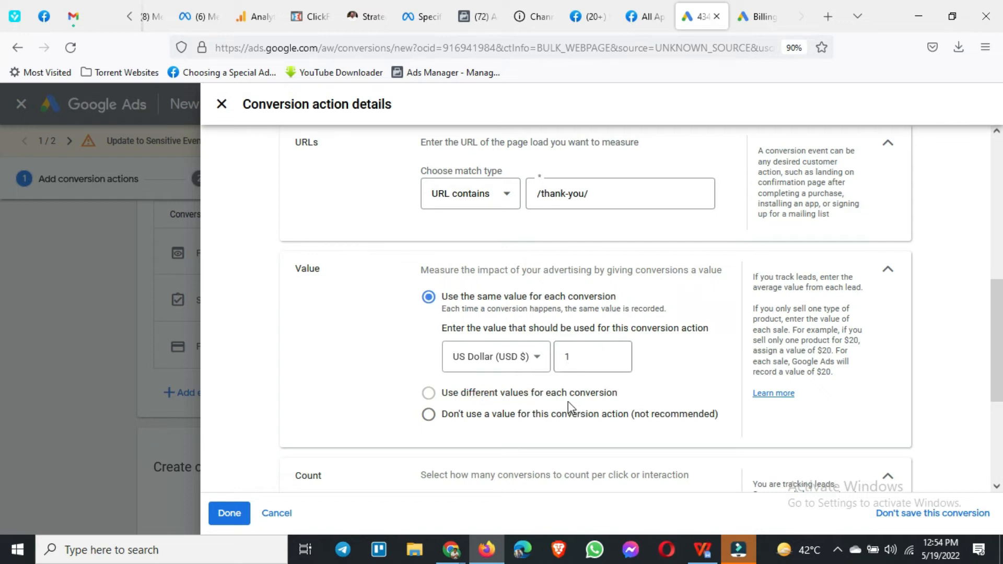
click(580, 357)
click(555, 426)
scroll(573, 431, down, 4)
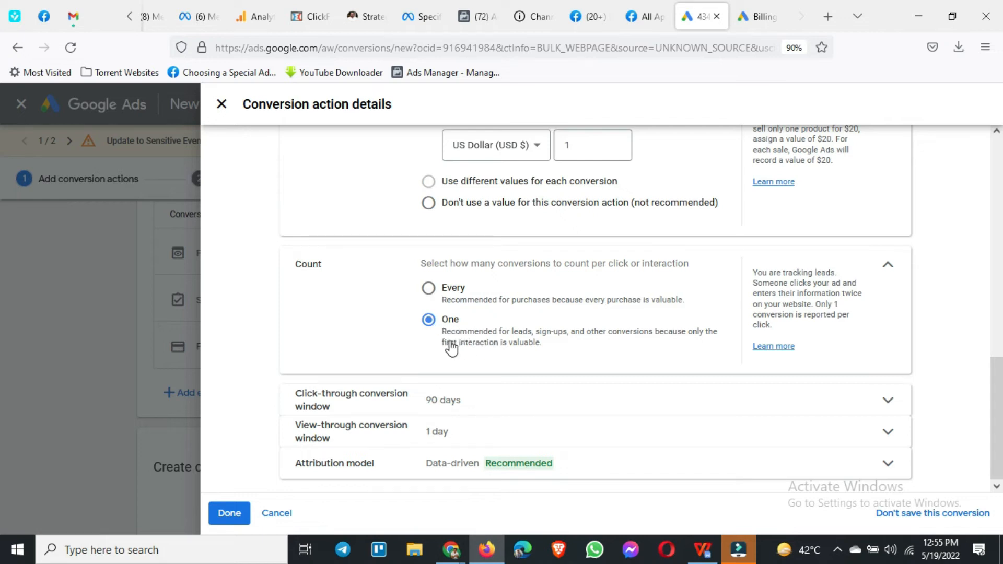
Step: Set the Sign-up action's click-through conversion window to 1 week
click(492, 413)
click(475, 456)
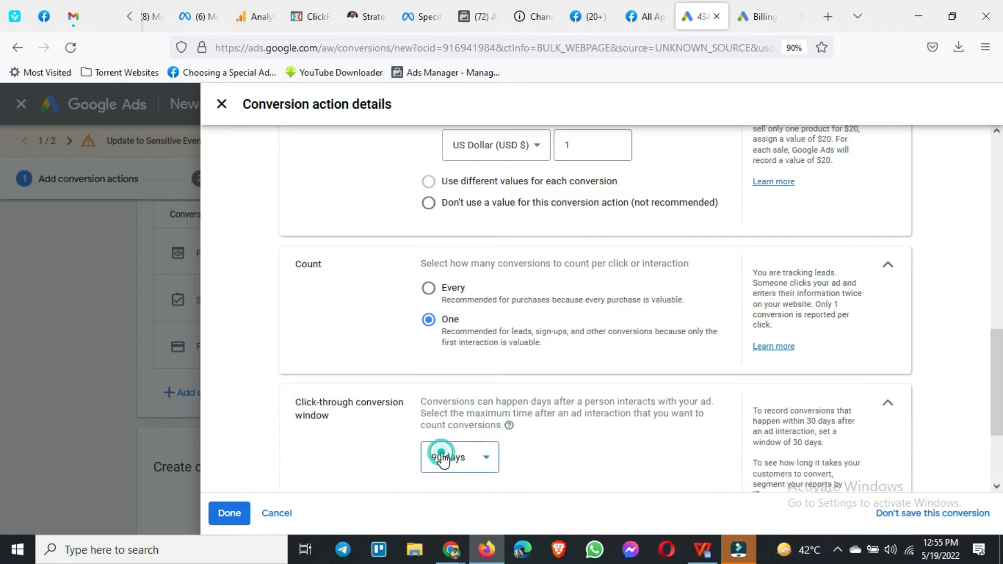
scroll(485, 374, down, 1)
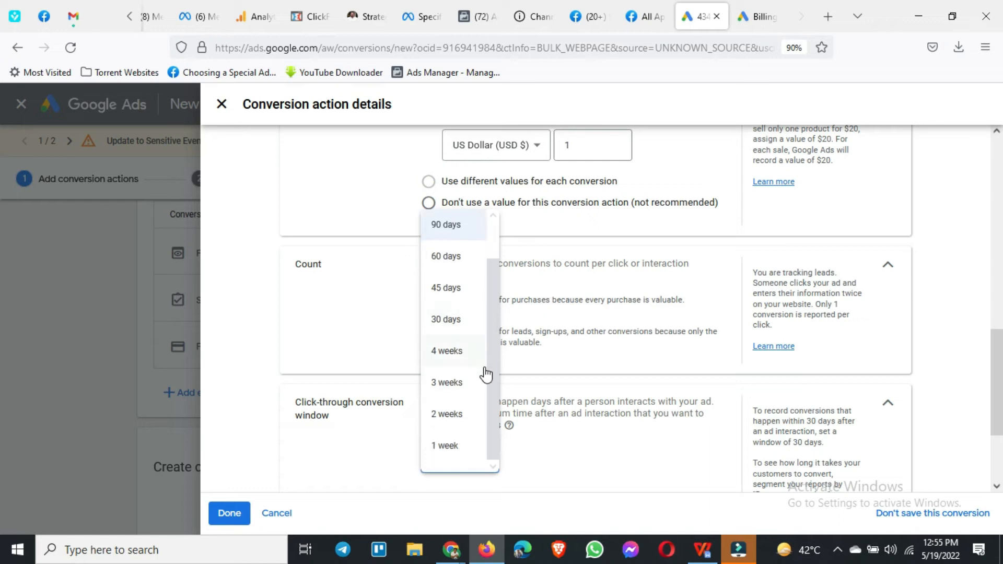
click(448, 447)
Step: Expand the Sign-up action's attribution model and examine the available models, keeping Data-driven selected
scroll(590, 443, down, 3)
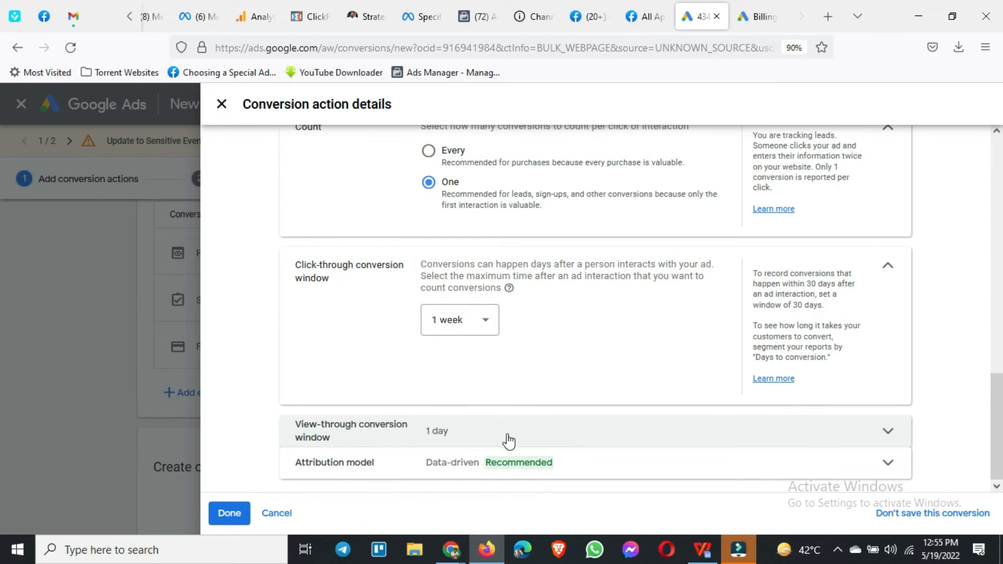
click(448, 473)
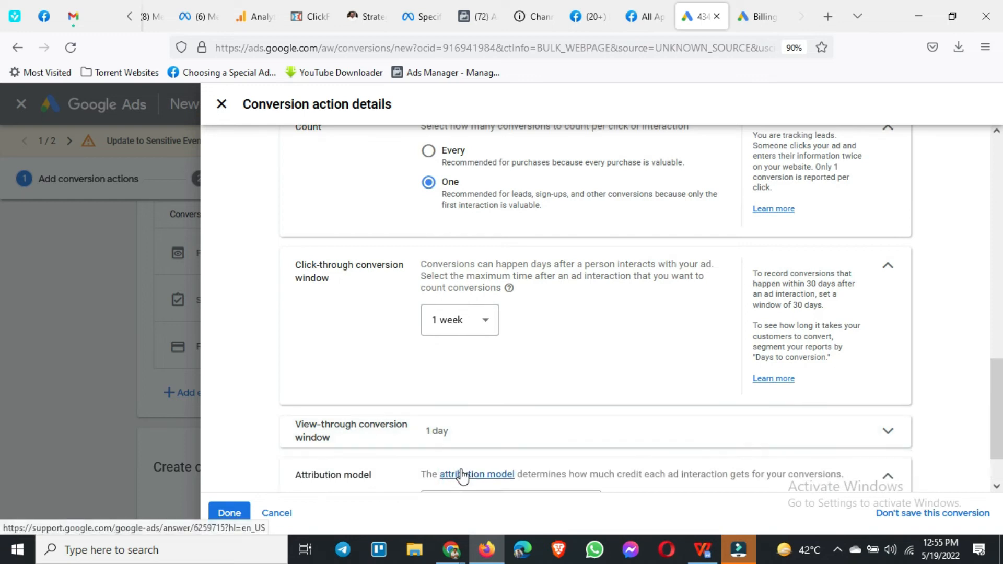
click(585, 446)
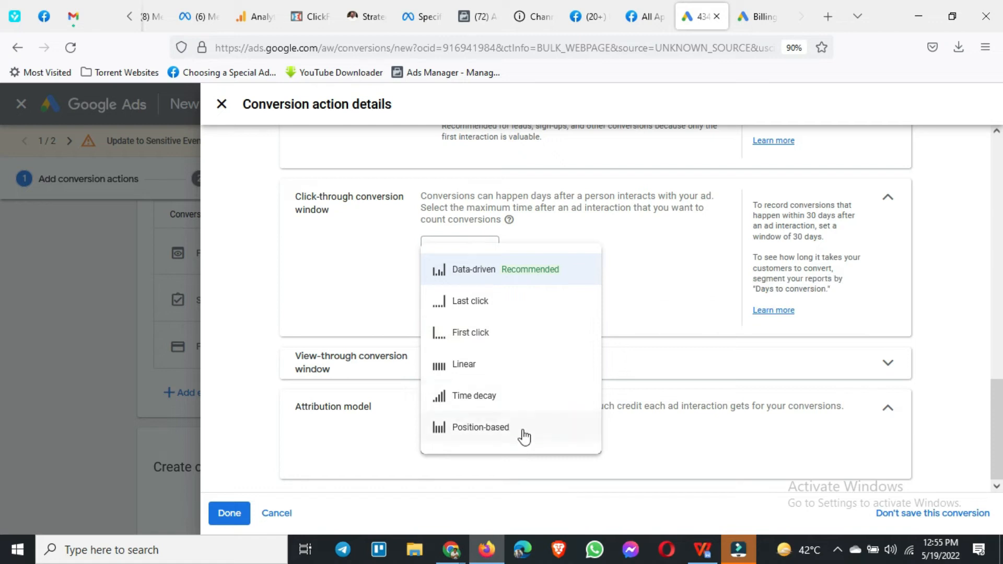
mouse_move(524, 435)
click(272, 397)
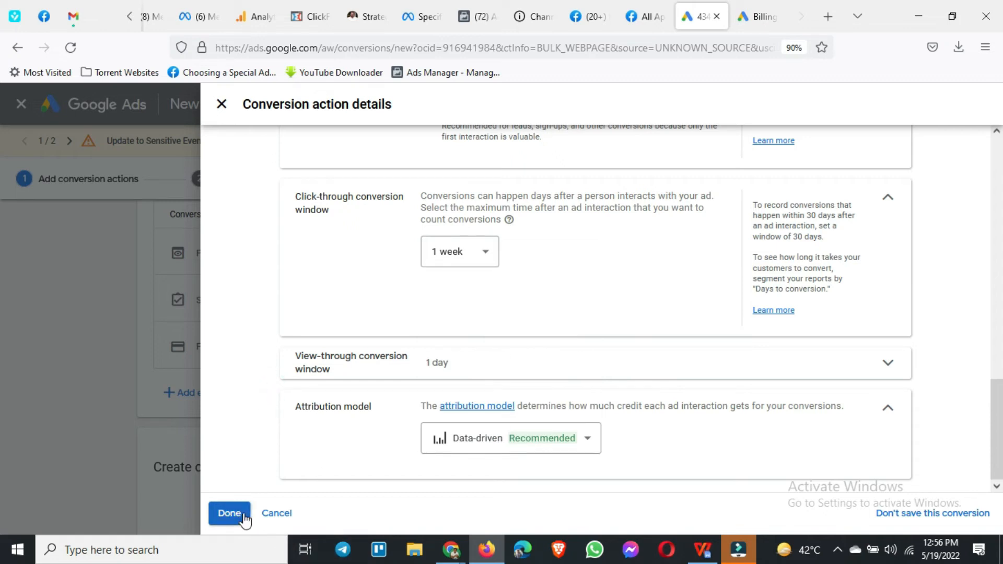
Step: Recheck the Sign-up action's settings, save them and return to the conversion action list
scroll(243, 466, up, 10)
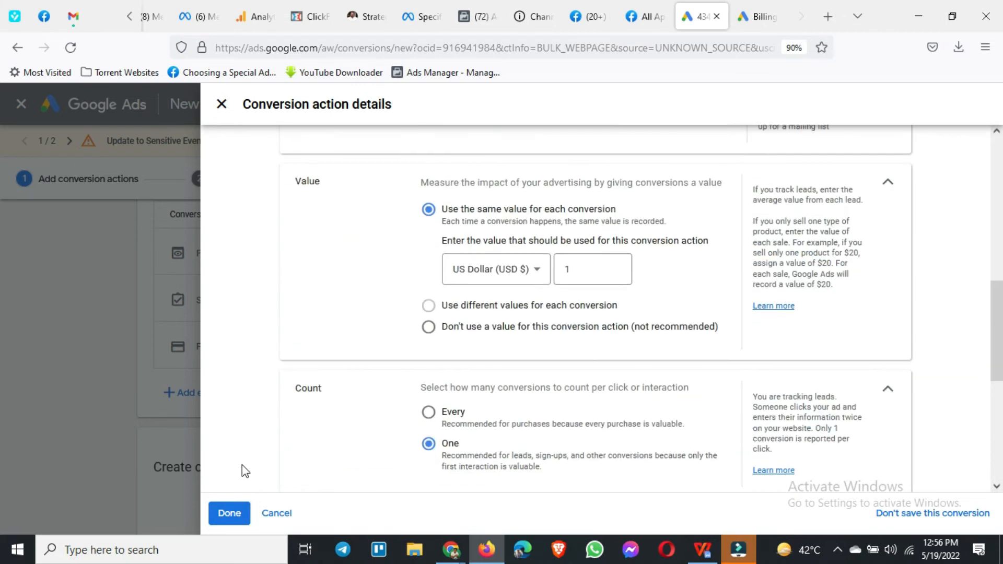
scroll(242, 465, down, 8)
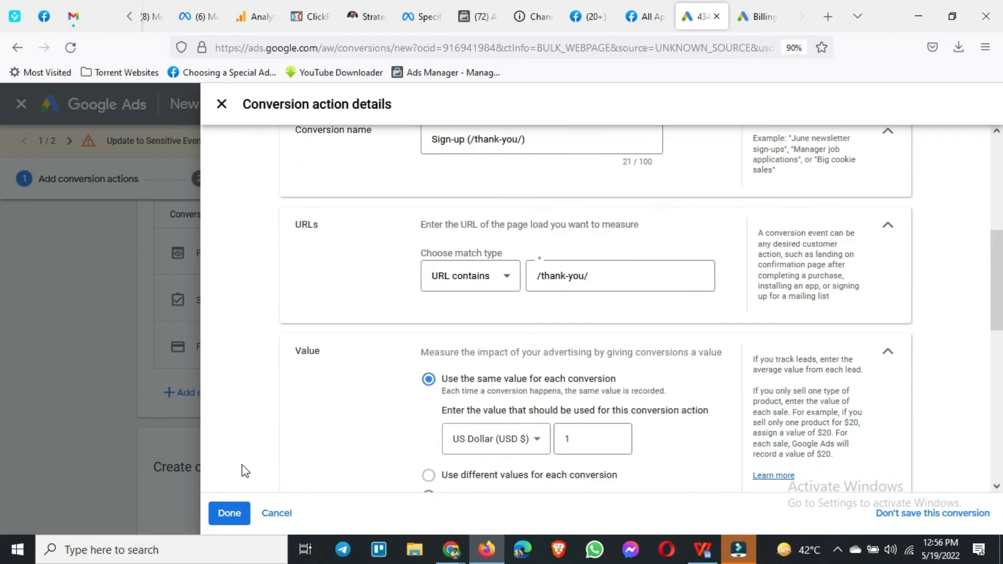
scroll(242, 465, down, 3)
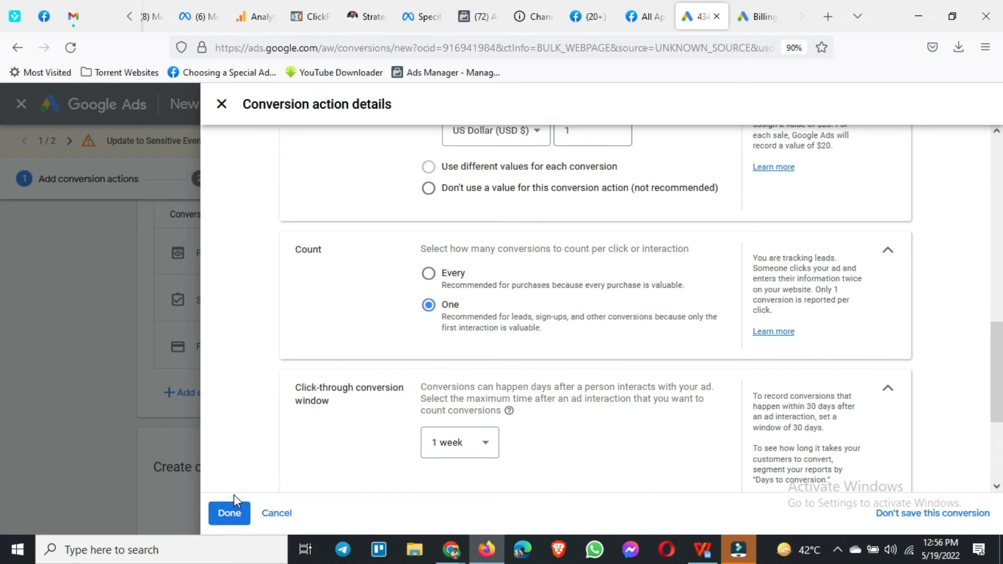
click(240, 520)
click(219, 108)
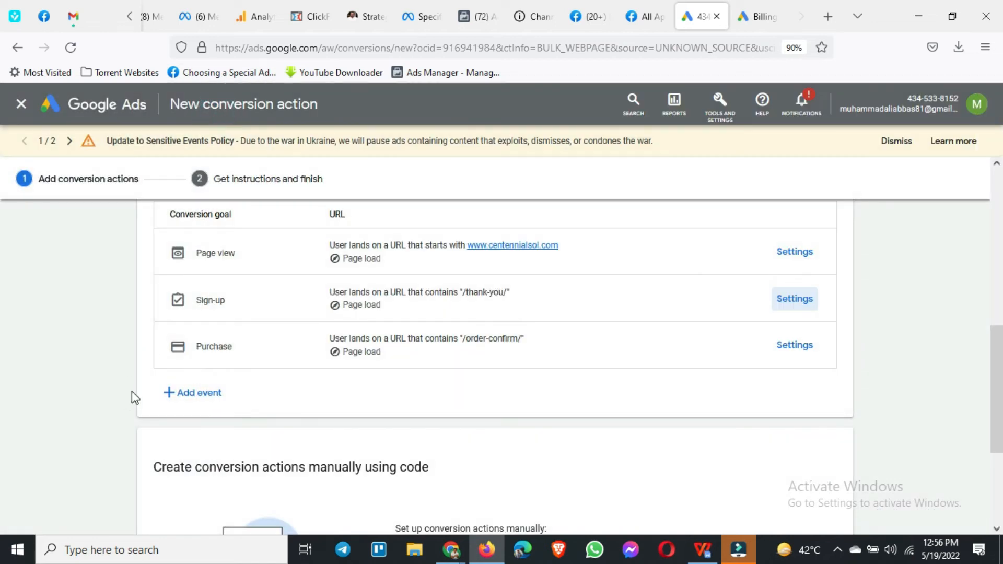
Step: Save the Page view, Sign-up and Purchase conversion actions and continue to the tag instructions
scroll(103, 413, up, 5)
scroll(102, 413, down, 3)
scroll(102, 413, down, 6)
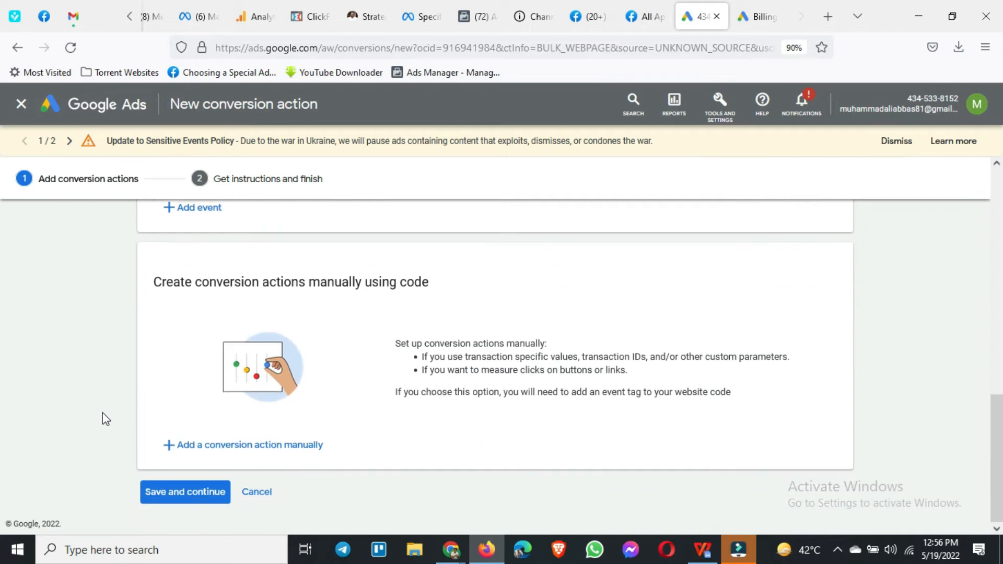
click(167, 497)
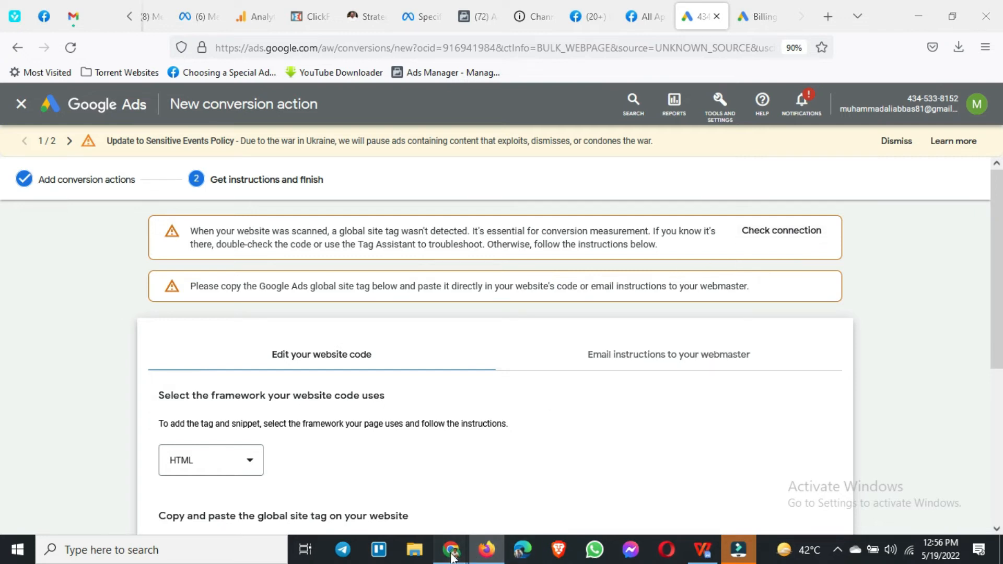
Step: Switch to WordPress in Chrome, reload the Insert Headers and Footers settings and check the header scripts for the Google Ads global site tag
mouse_move(451, 550)
click(410, 509)
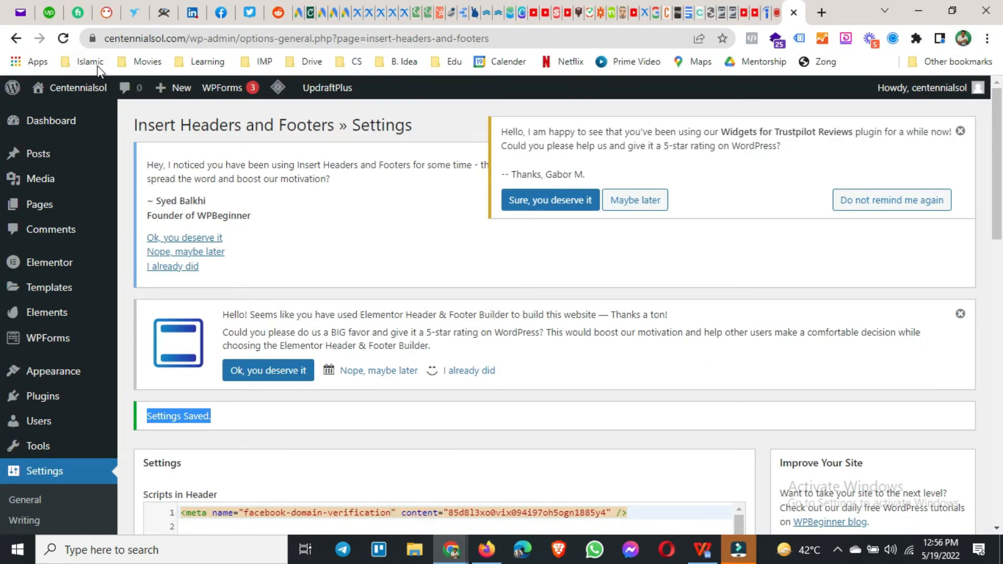
click(61, 41)
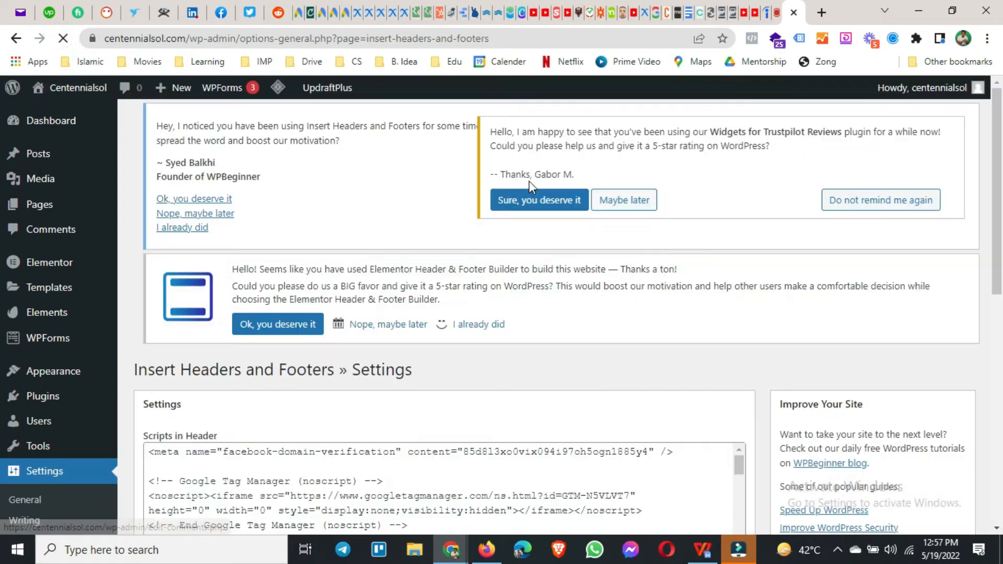
scroll(503, 384, down, 8)
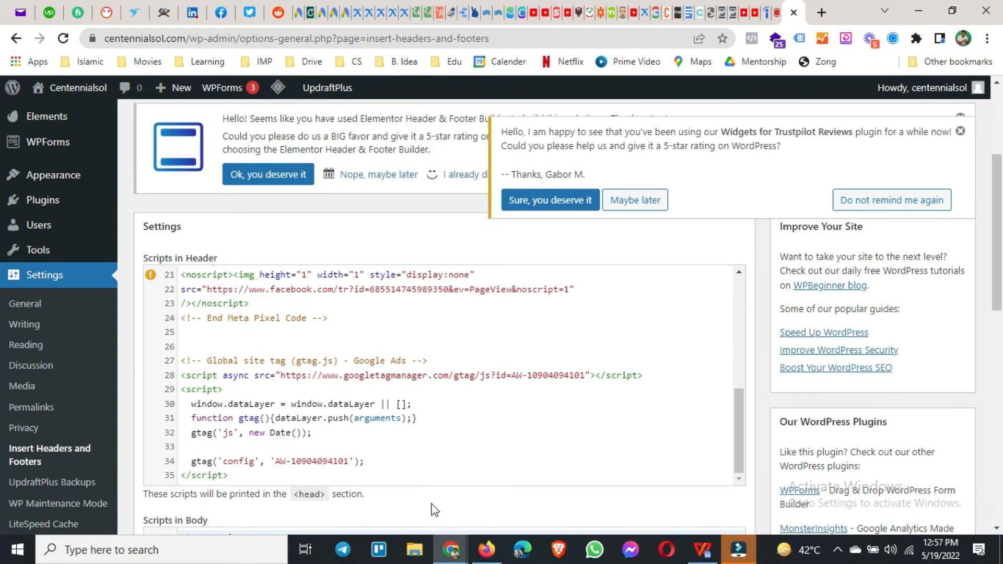
Step: Return to Google Ads in Firefox and examine the site tag detection notice and the global site tag code
click(918, 13)
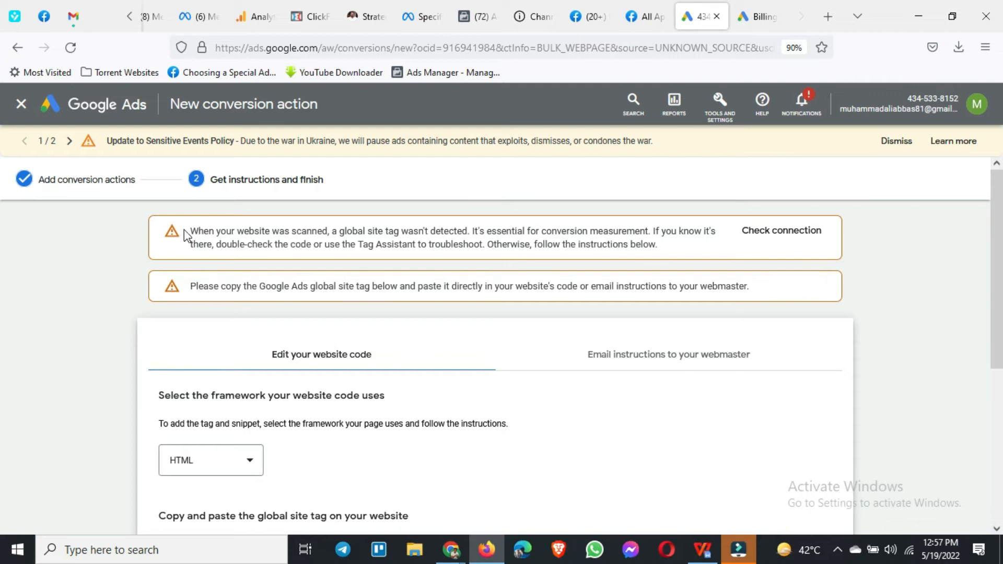
drag(189, 237, 383, 255)
scroll(190, 398, down, 5)
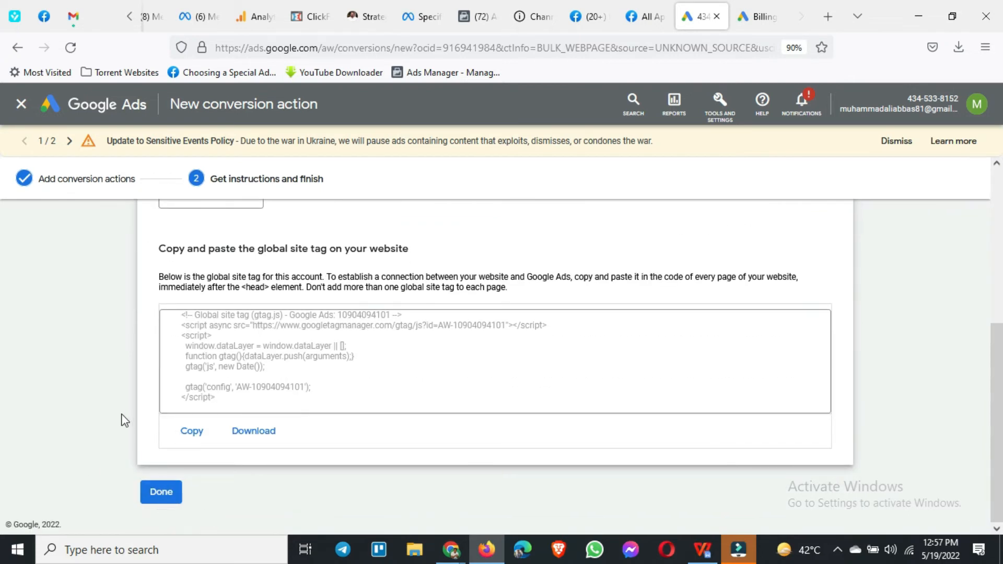
scroll(124, 421, up, 5)
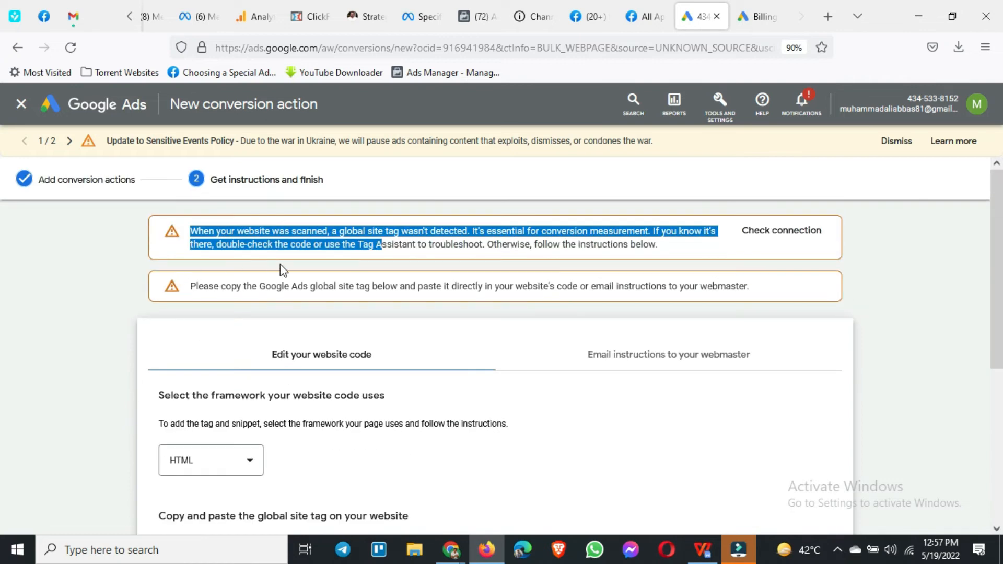
scroll(287, 440, down, 1)
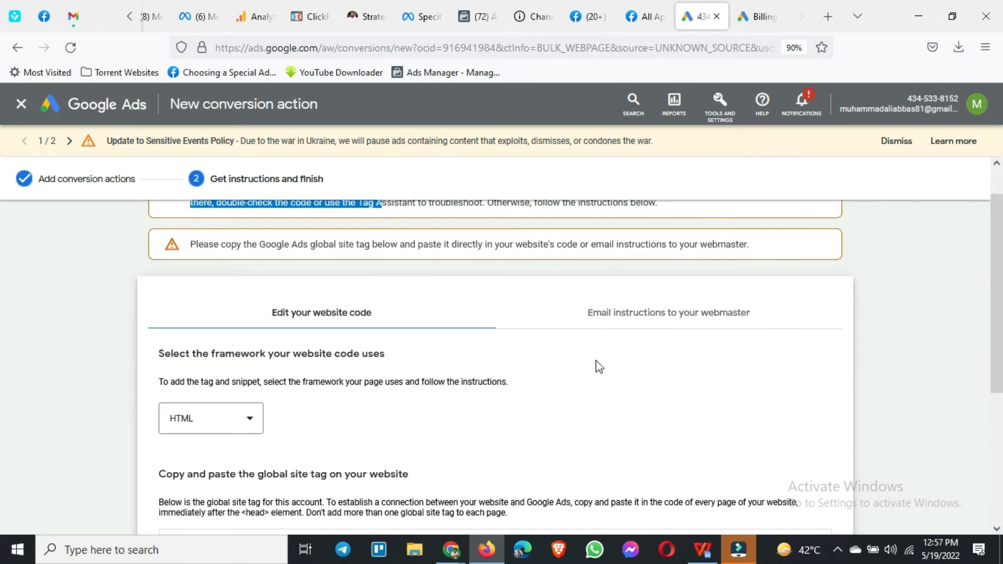
scroll(390, 425, down, 2)
scroll(342, 424, down, 2)
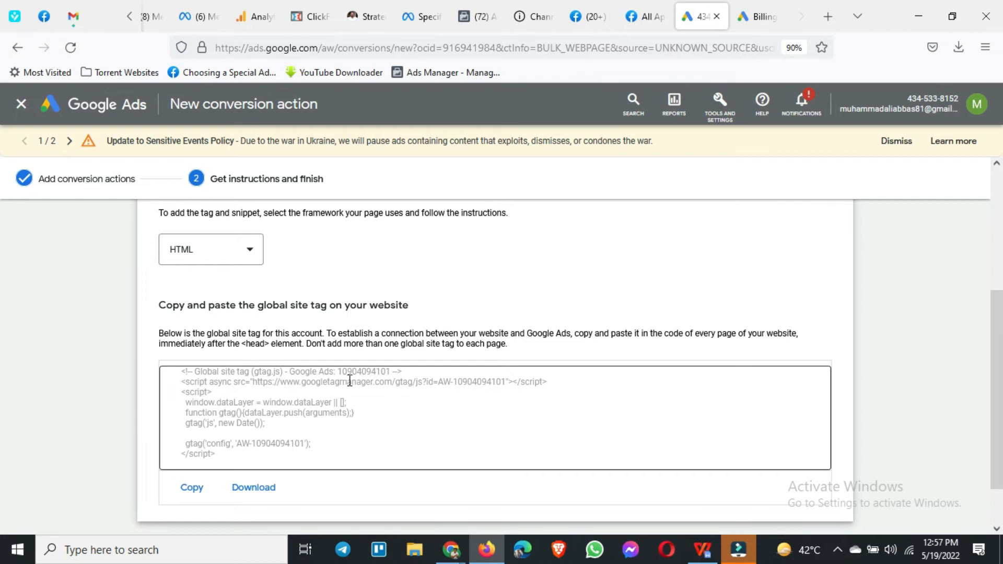
Step: Compare the global site tag with the WordPress header scripts in Chrome, and return to the end of the Google Ads instructions
mouse_move(451, 549)
click(387, 482)
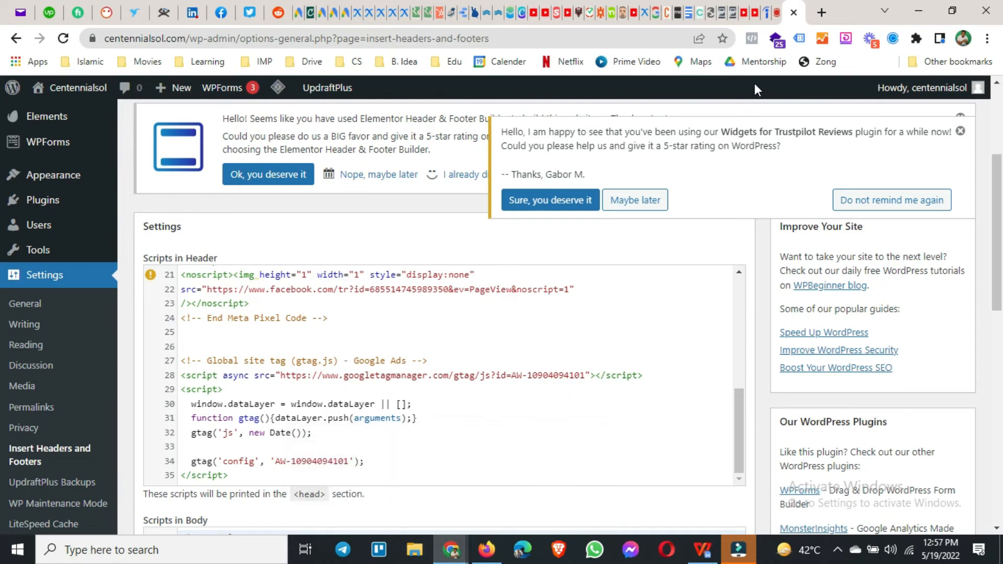
click(919, 11)
scroll(328, 431, down, 2)
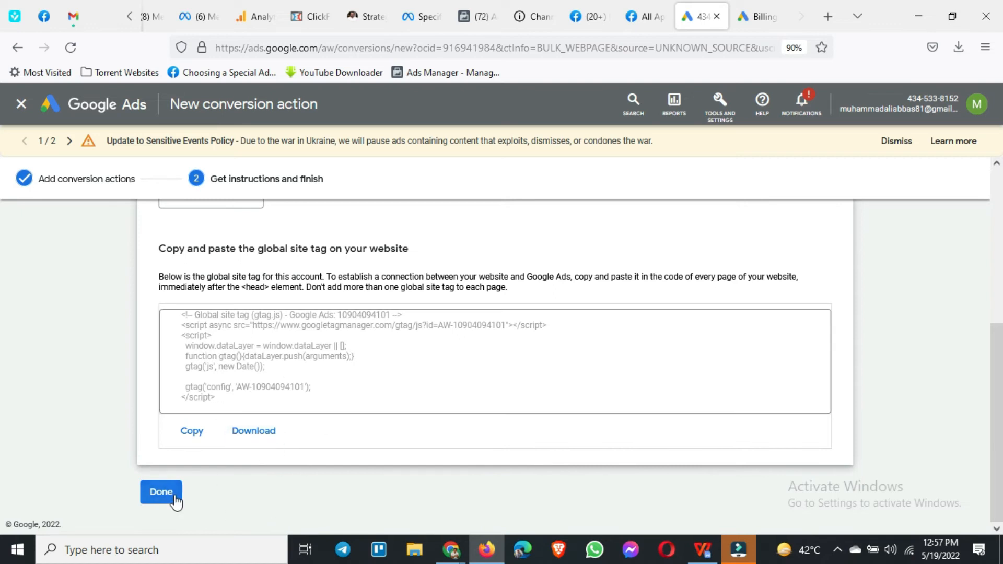
Step: Finish the conversion action setup and exit the conversion goals guide on the conversions summary
click(158, 496)
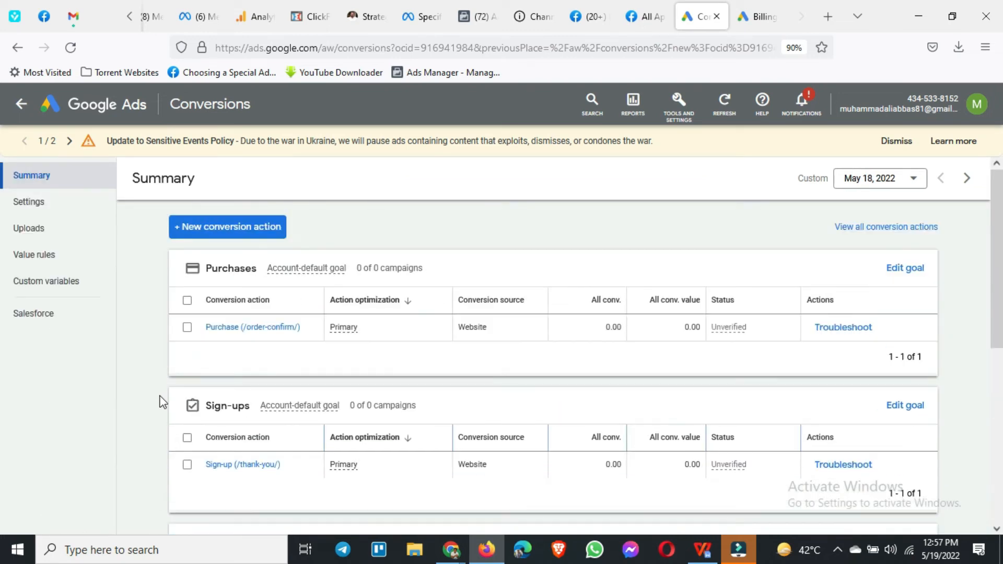
scroll(135, 438, down, 3)
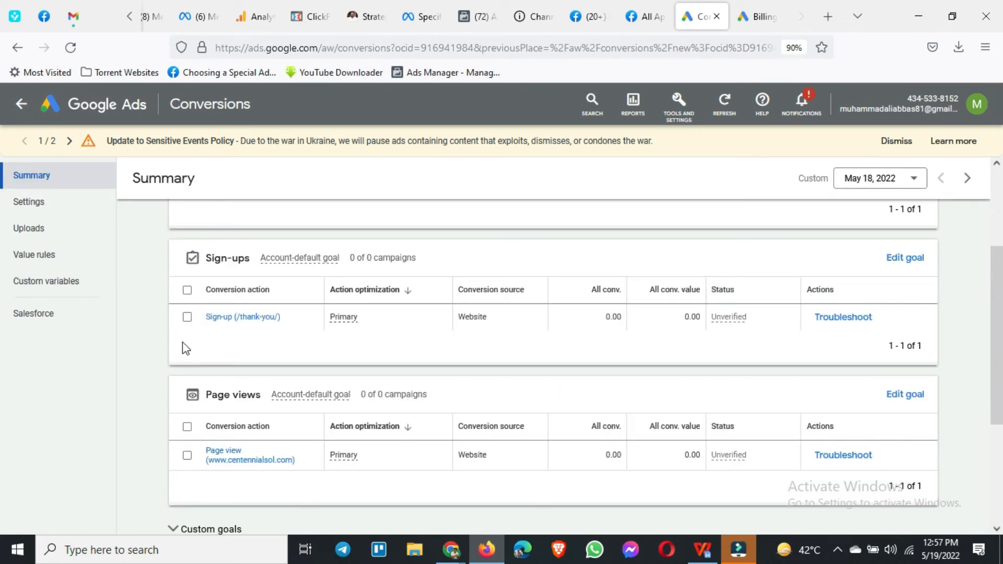
scroll(184, 347, up, 3)
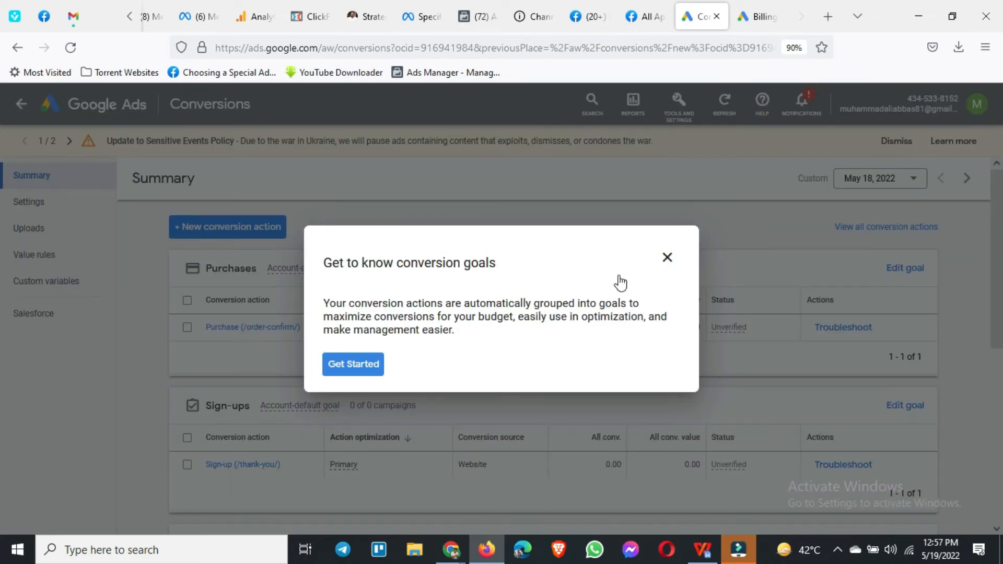
click(673, 259)
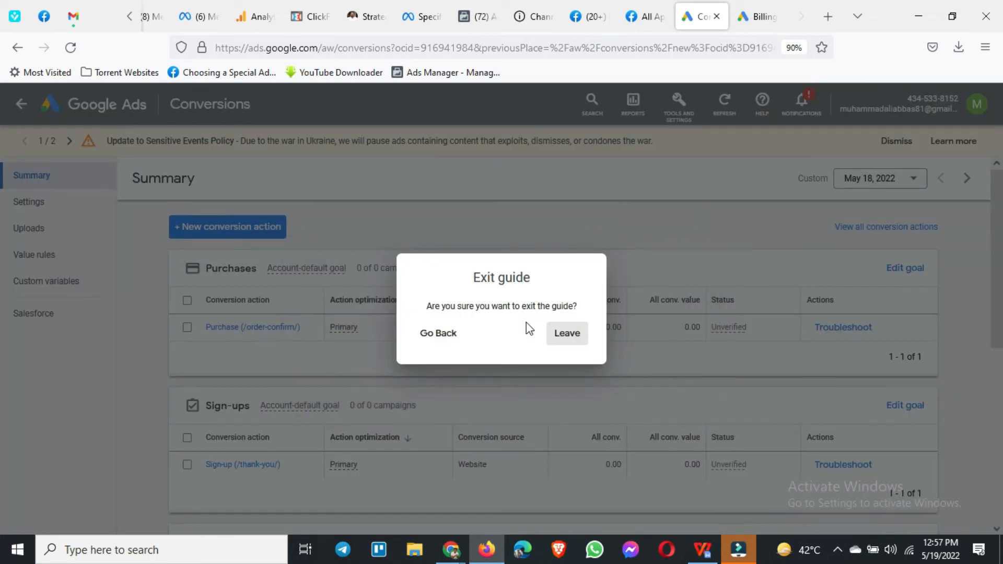
click(570, 336)
scroll(303, 377, down, 1)
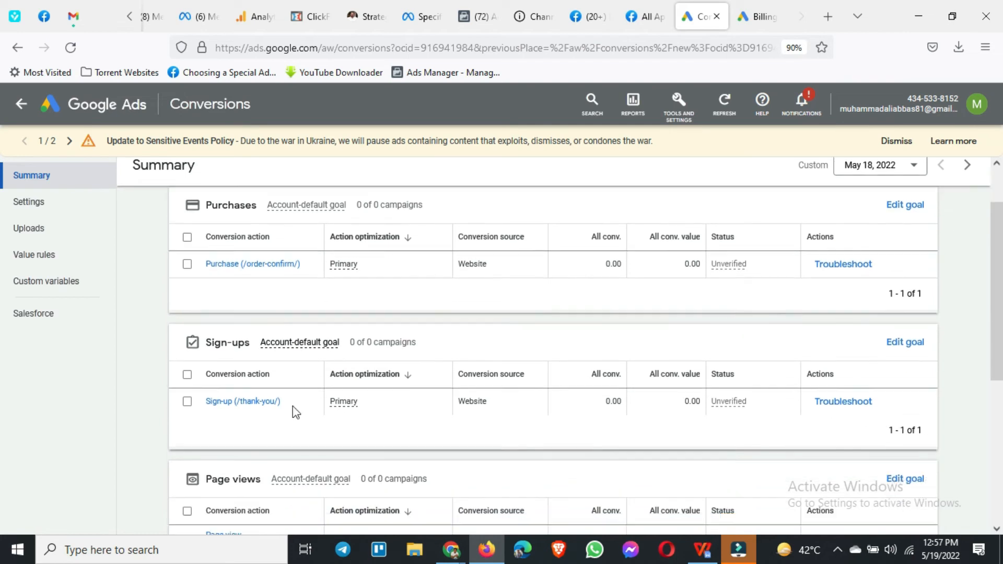
scroll(272, 413, down, 2)
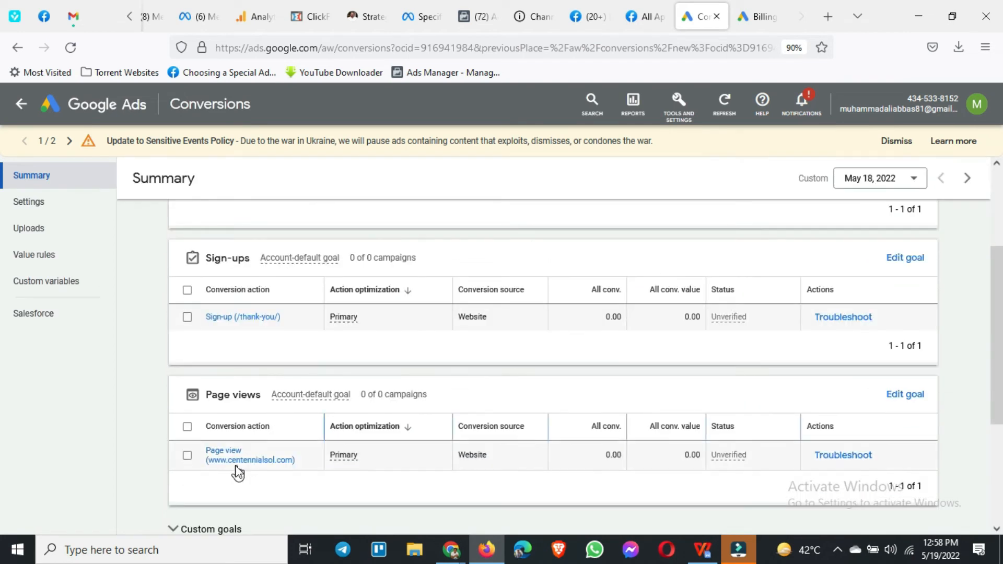
scroll(239, 472, down, 3)
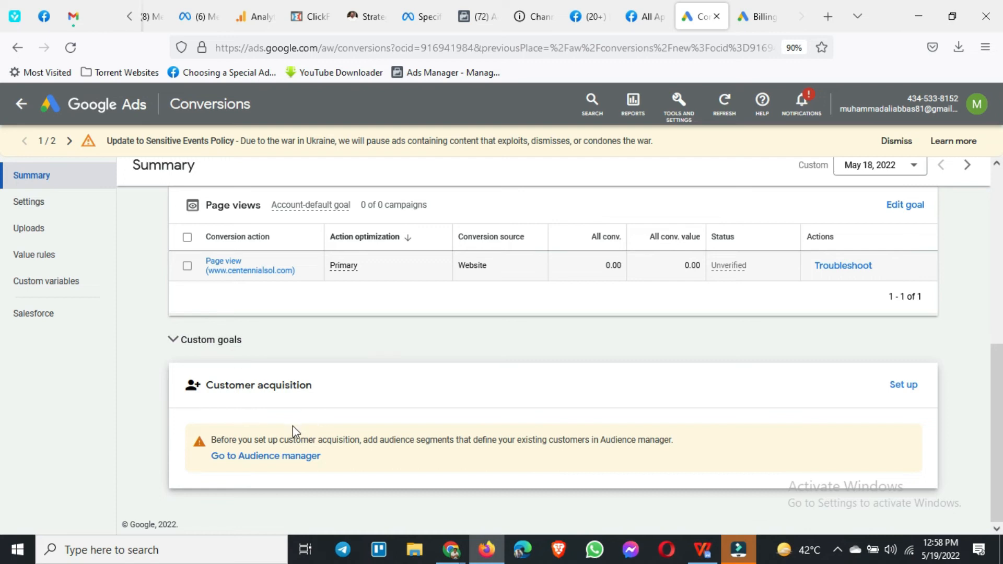
scroll(228, 407, up, 6)
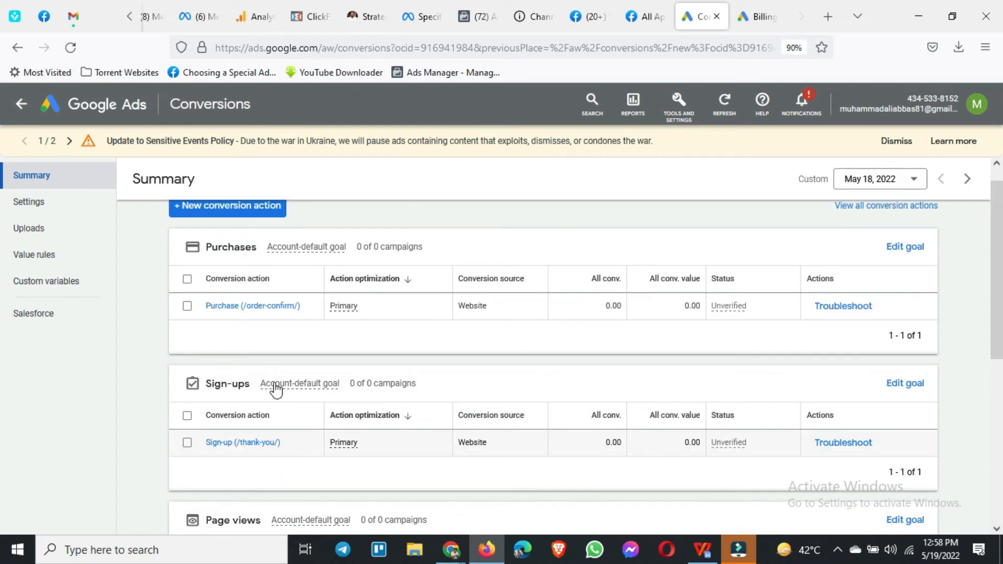
click(259, 236)
click(233, 302)
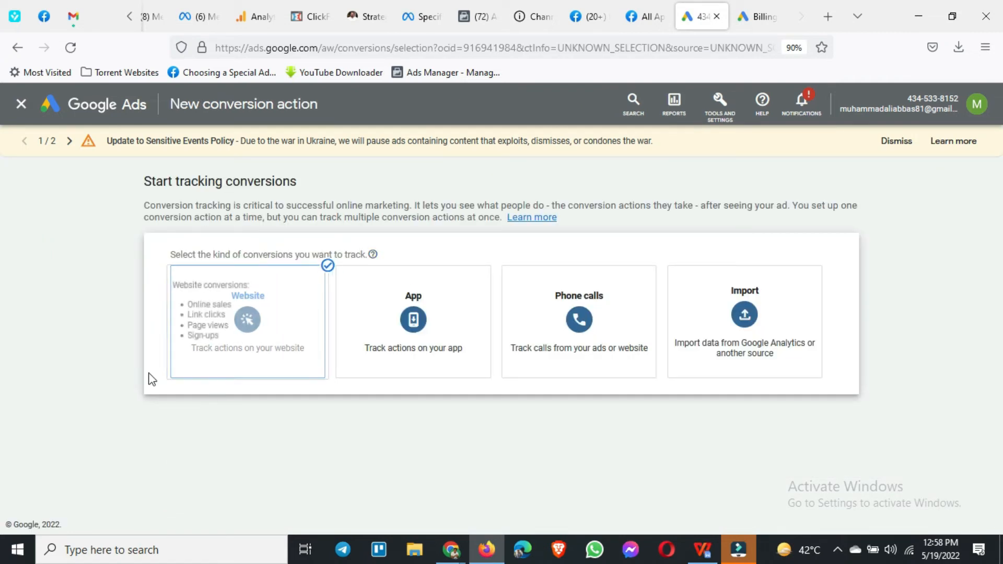
click(218, 359)
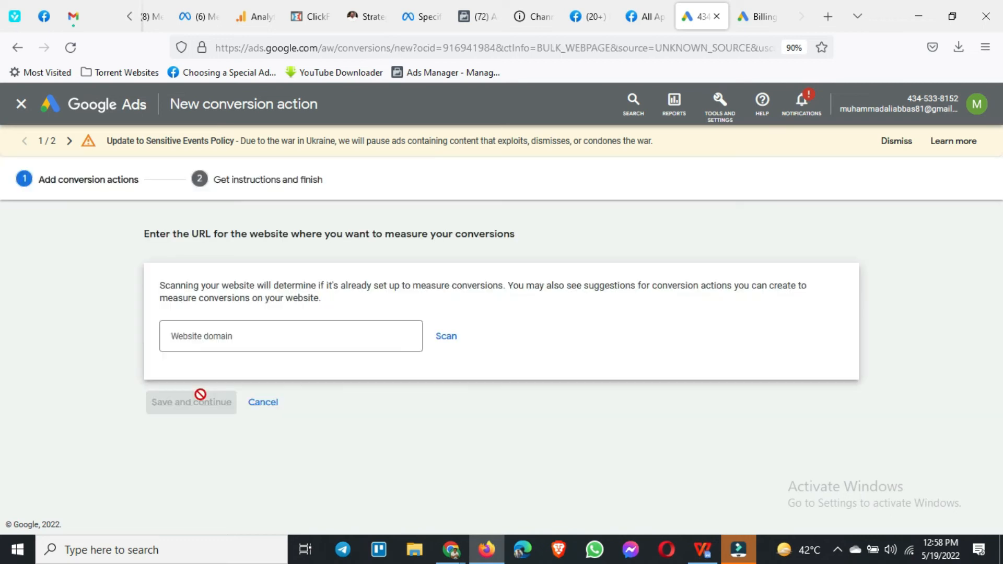
click(239, 340)
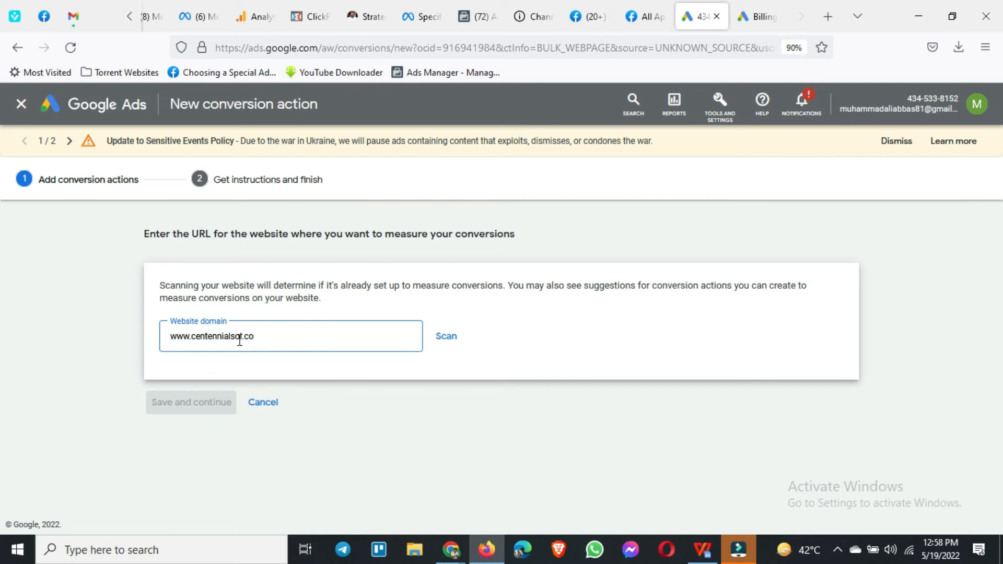
click(447, 337)
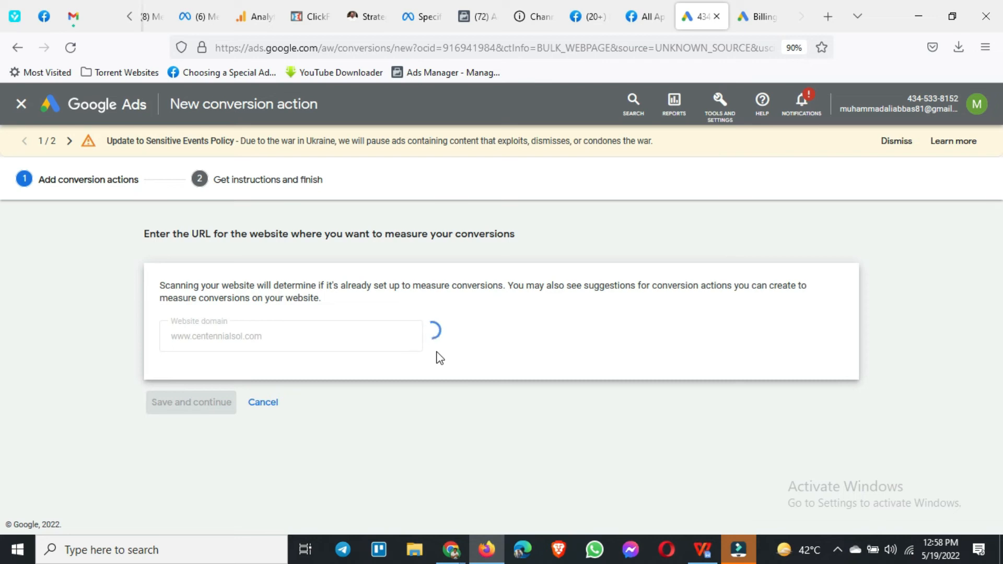
Step: Add a conversion action manually using code and set its goal category to Book appointment
scroll(438, 358, down, 3)
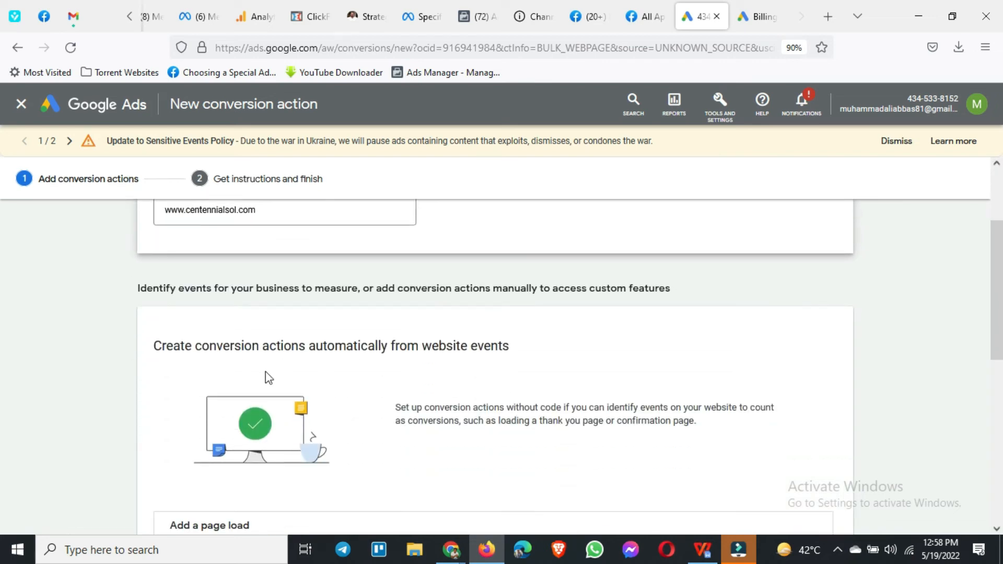
scroll(445, 468, down, 4)
scroll(340, 311, down, 5)
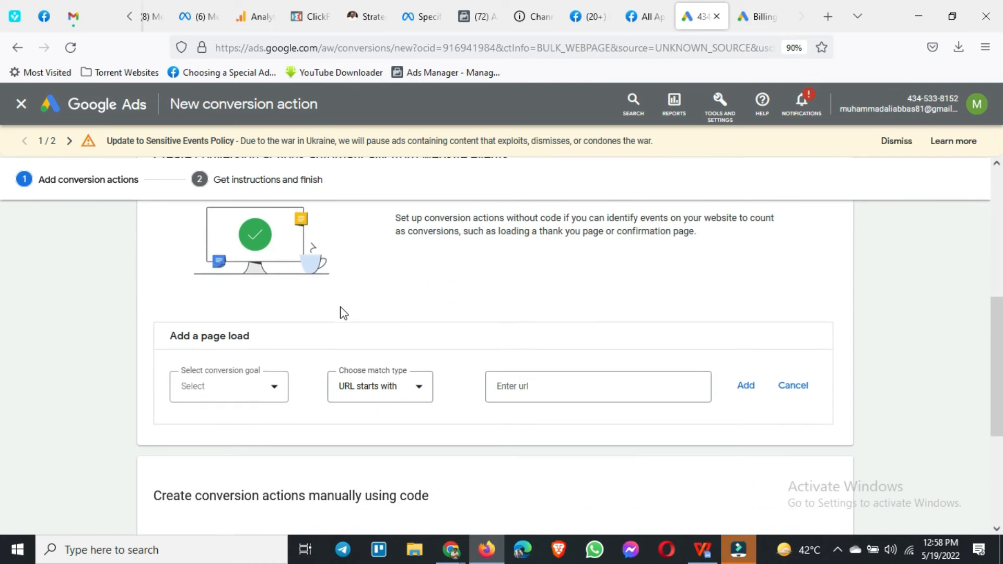
scroll(340, 311, down, 2)
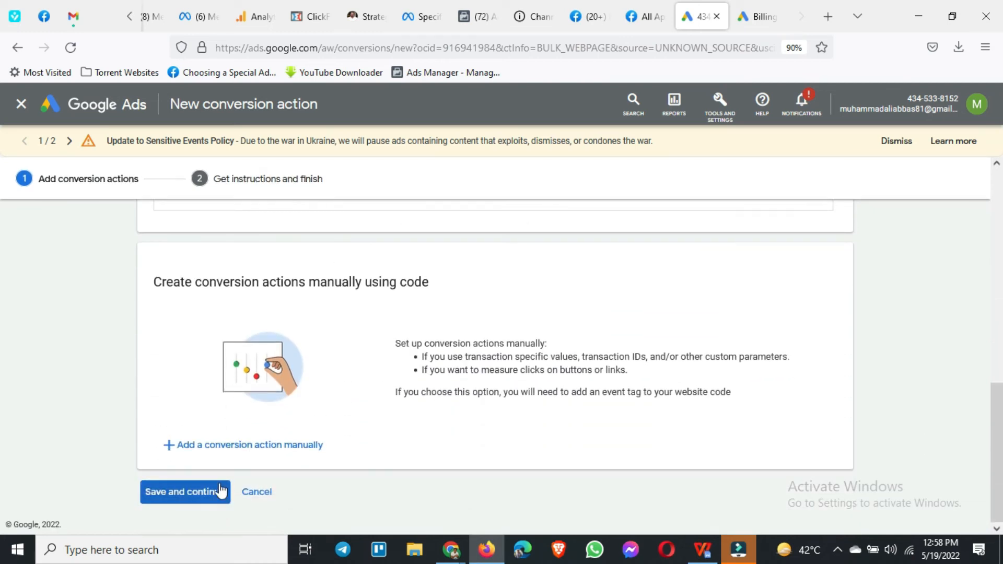
click(272, 446)
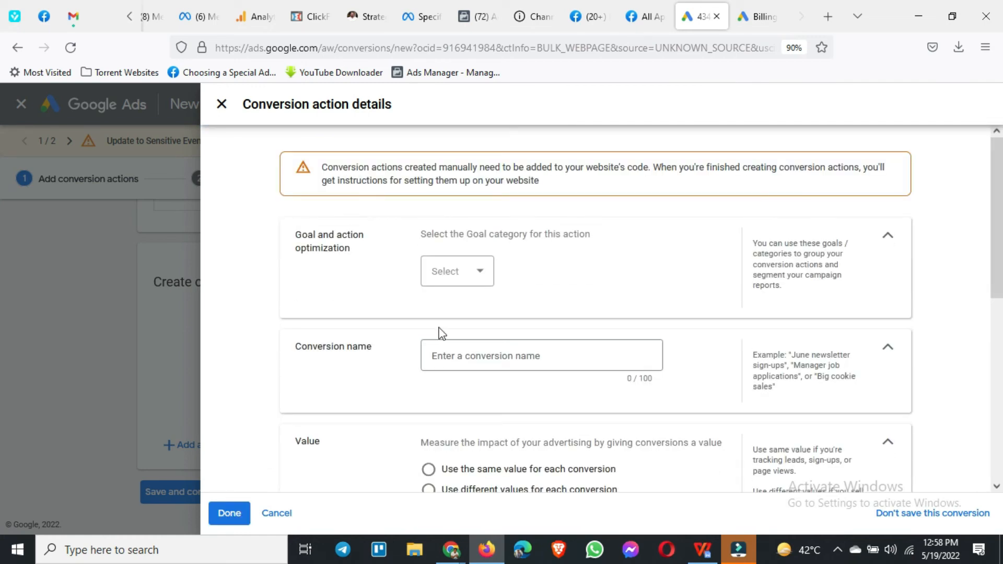
scroll(439, 334, down, 6)
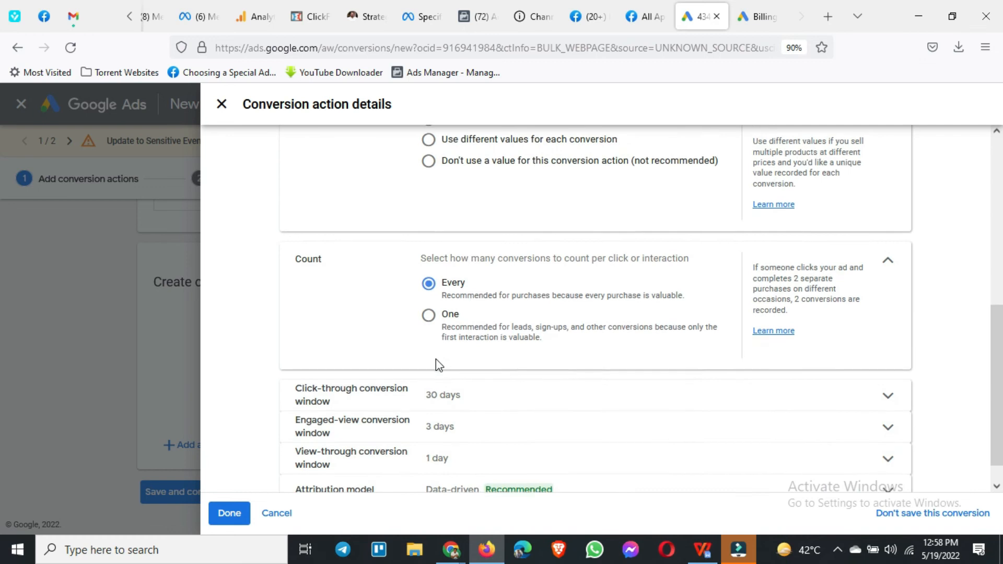
scroll(438, 363, up, 6)
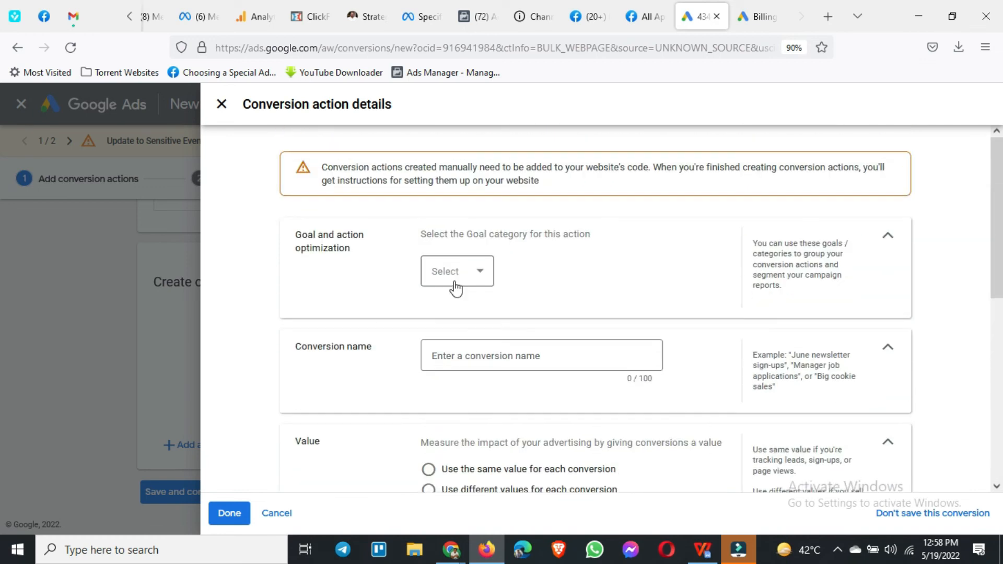
click(455, 286)
scroll(474, 366, down, 3)
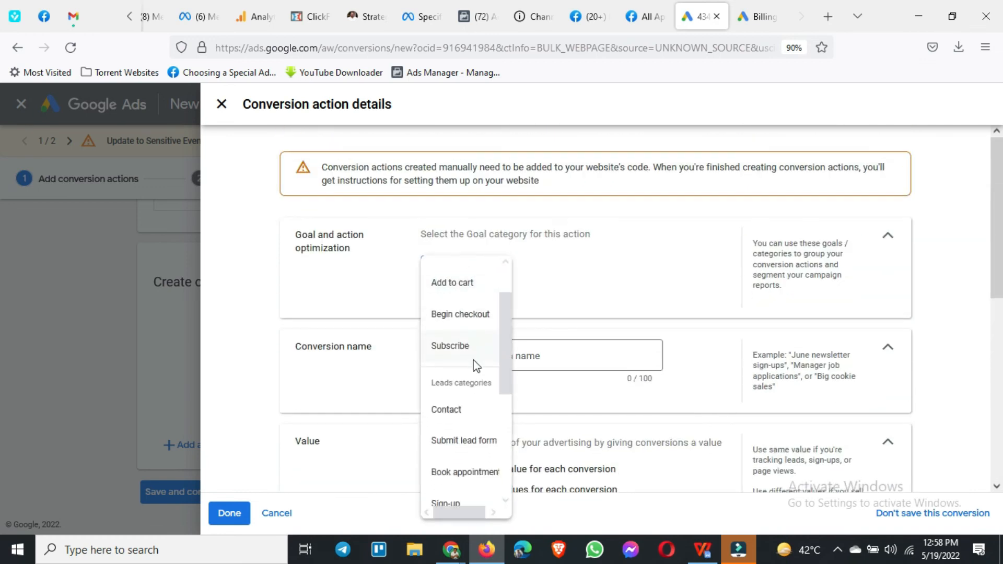
scroll(474, 370, down, 3)
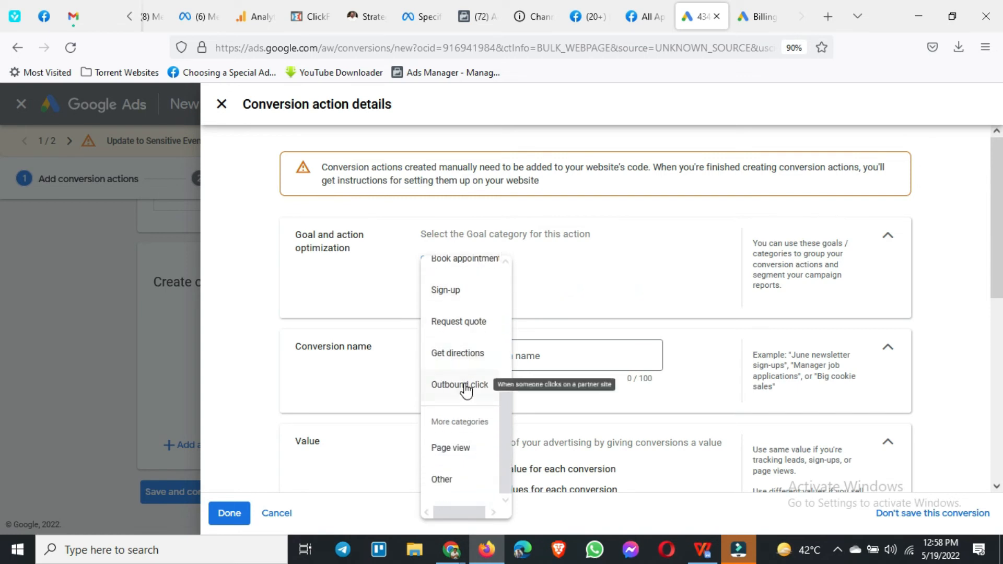
scroll(466, 341, up, 2)
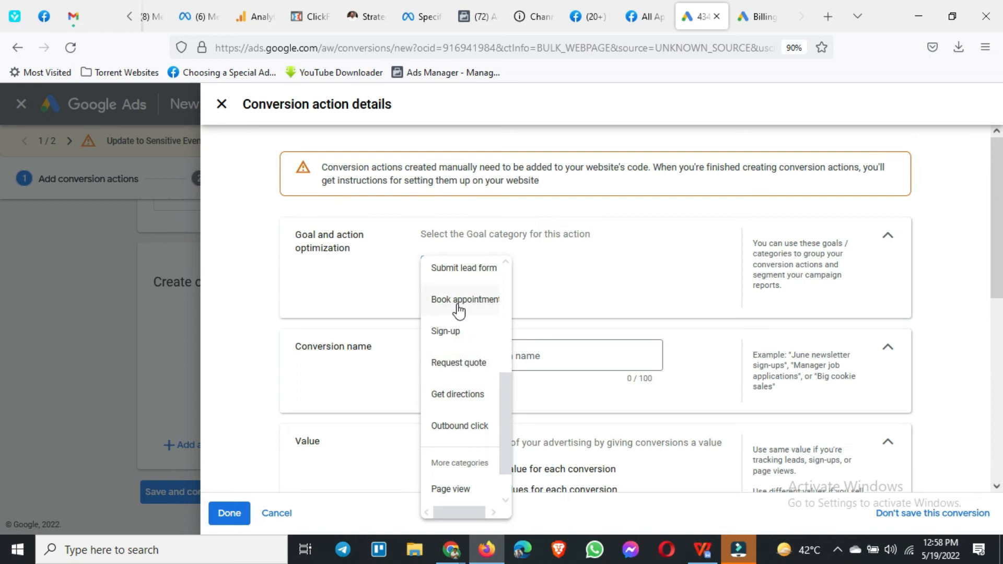
click(462, 298)
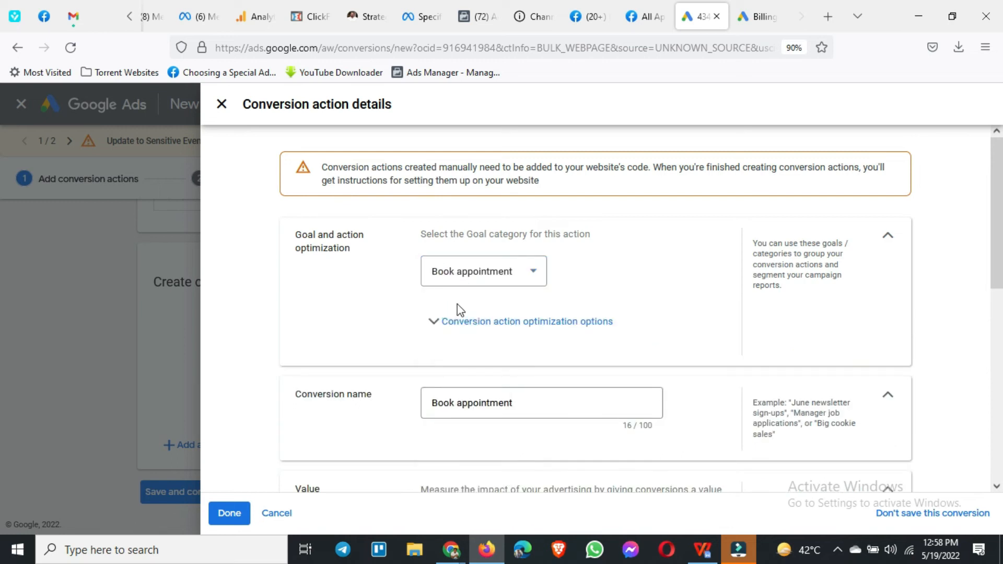
Step: Check the conversion action optimization options and the conversion name of the Book appointment action
click(509, 338)
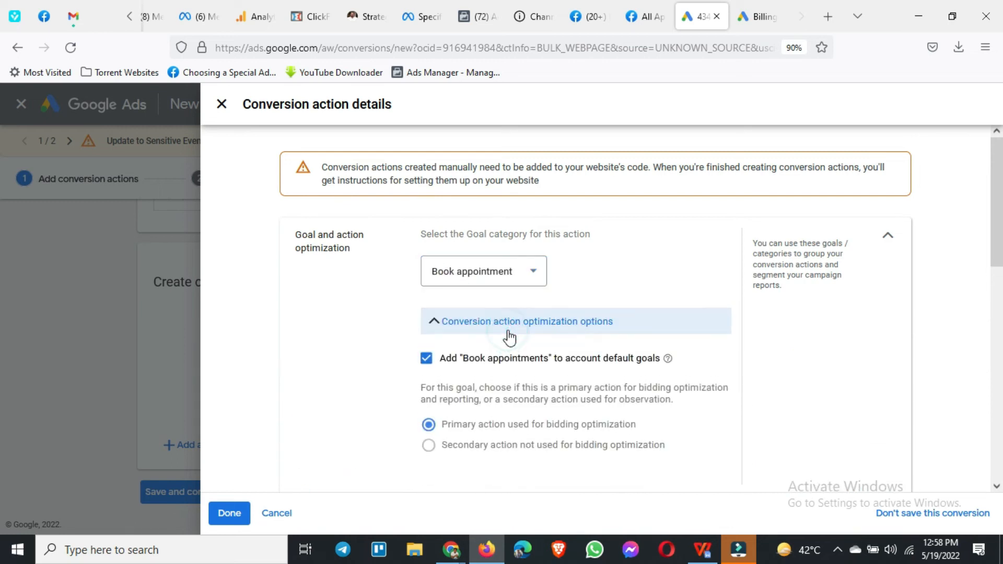
scroll(509, 338, down, 2)
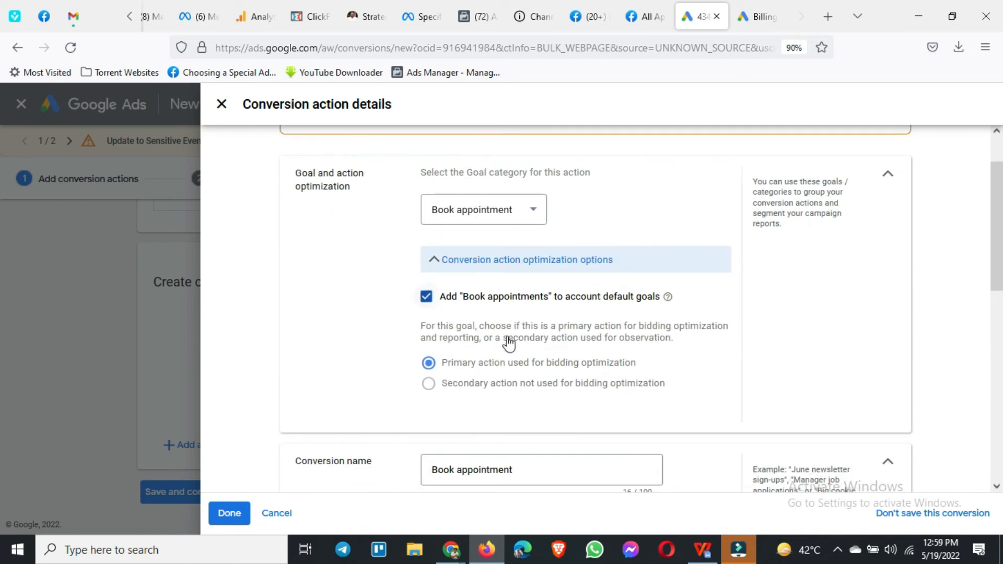
click(484, 265)
click(531, 345)
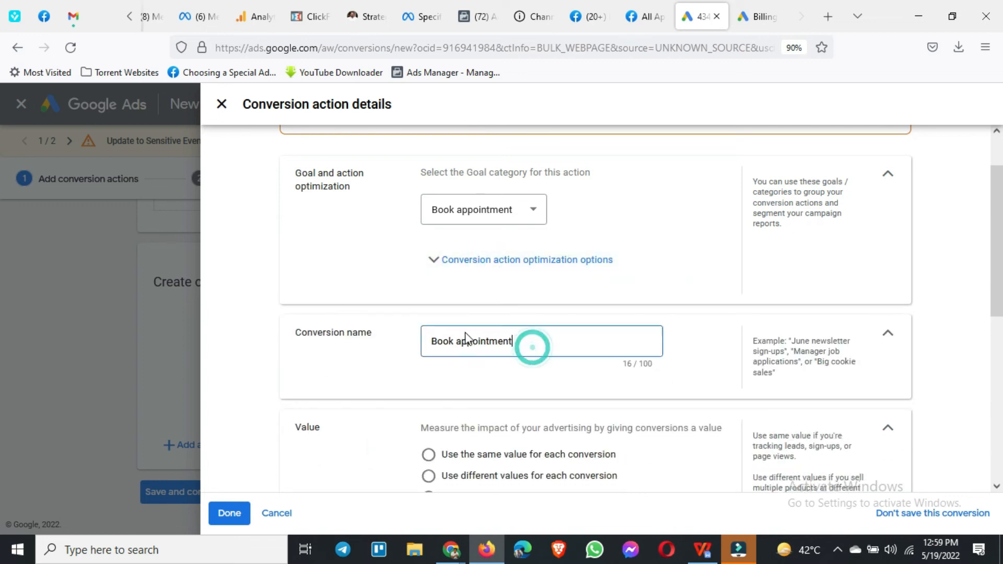
drag(515, 340, 418, 334)
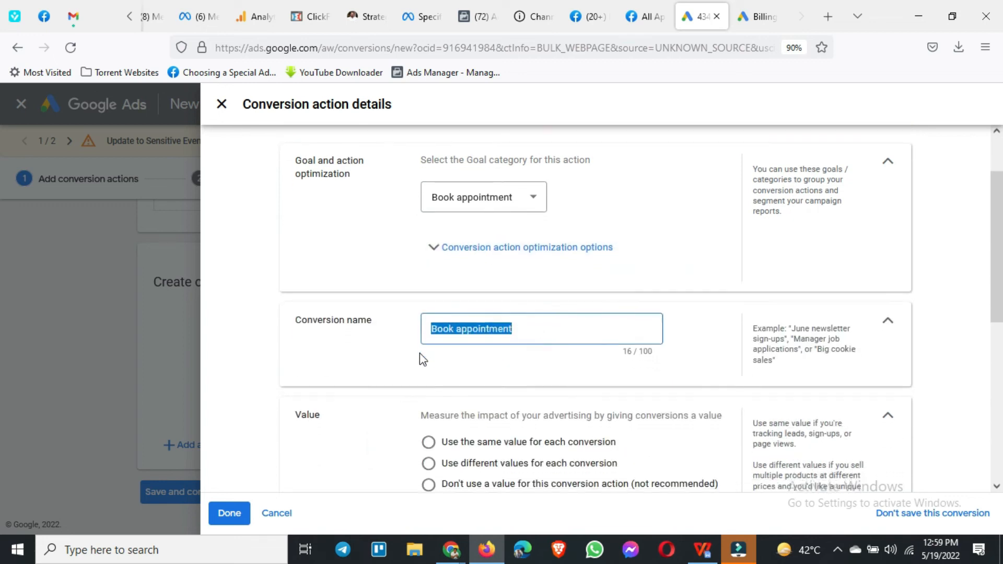
scroll(419, 355, down, 4)
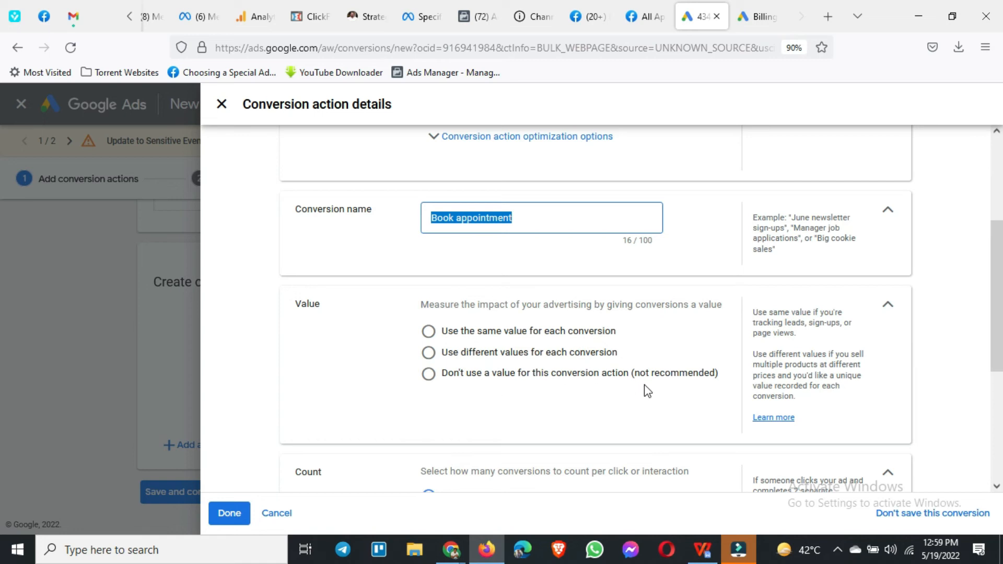
Step: Try the three conversion value options and settle on using the same value of 1 Pakistani Rupee for each conversion
click(507, 332)
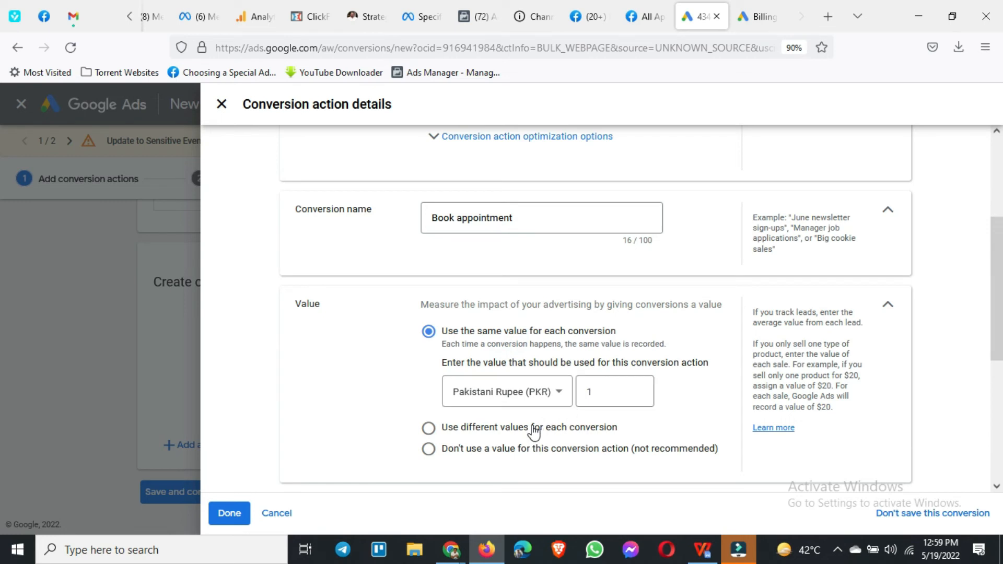
click(514, 428)
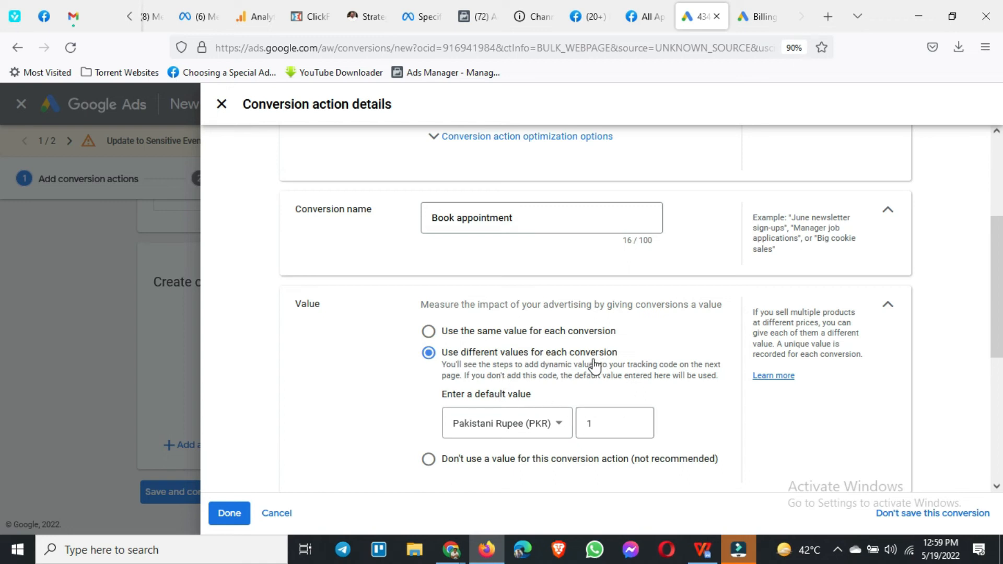
click(523, 460)
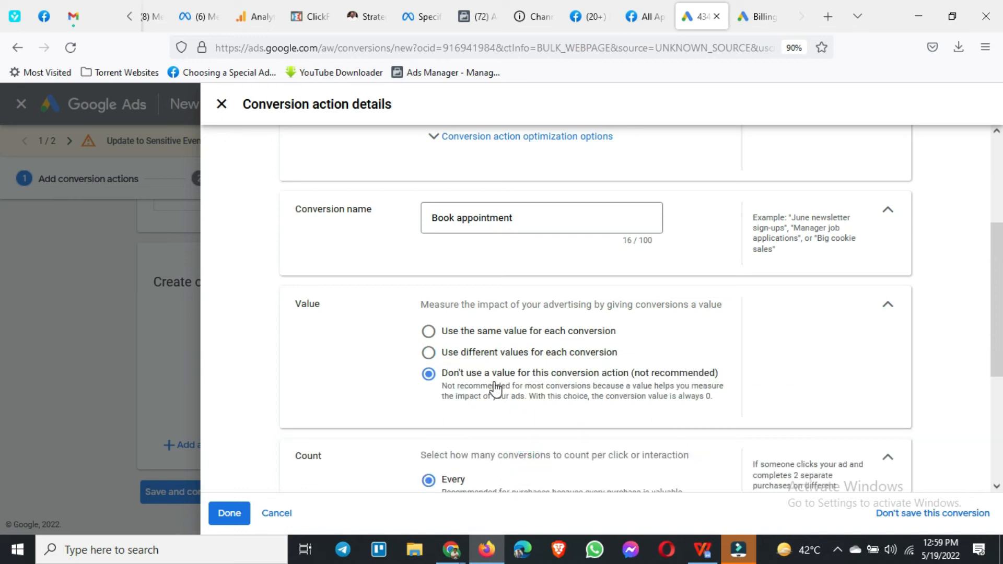
scroll(622, 395, down, 1)
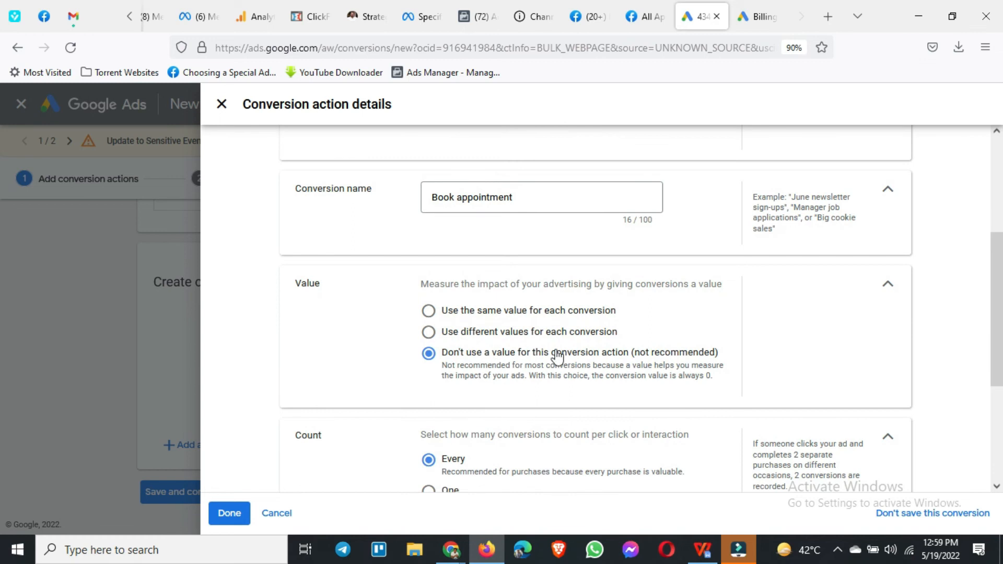
click(533, 313)
click(589, 372)
text(1)
Step: Set the conversion count to One, then save the Book appointment action and continue to the tag instructions
scroll(575, 407, down, 5)
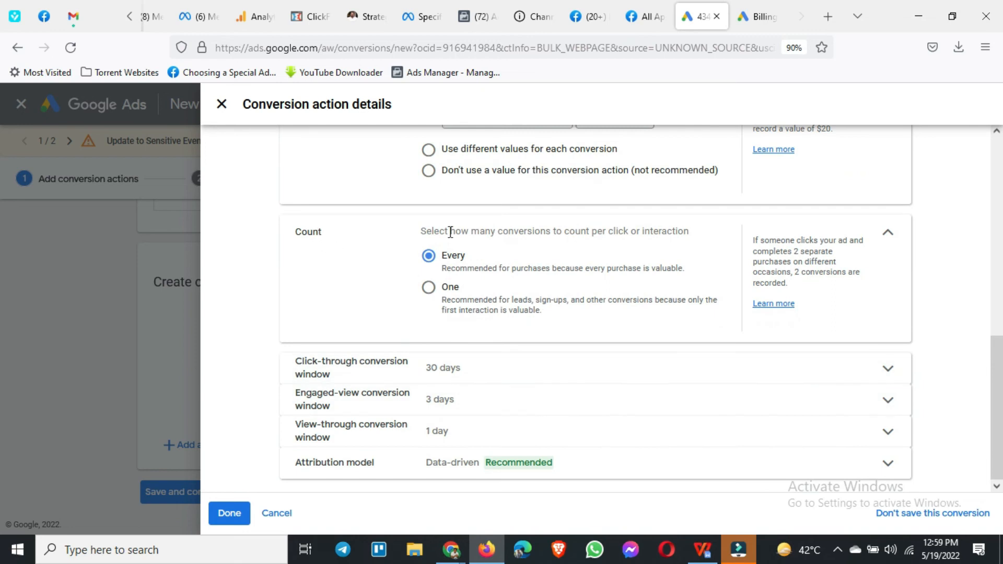
click(429, 288)
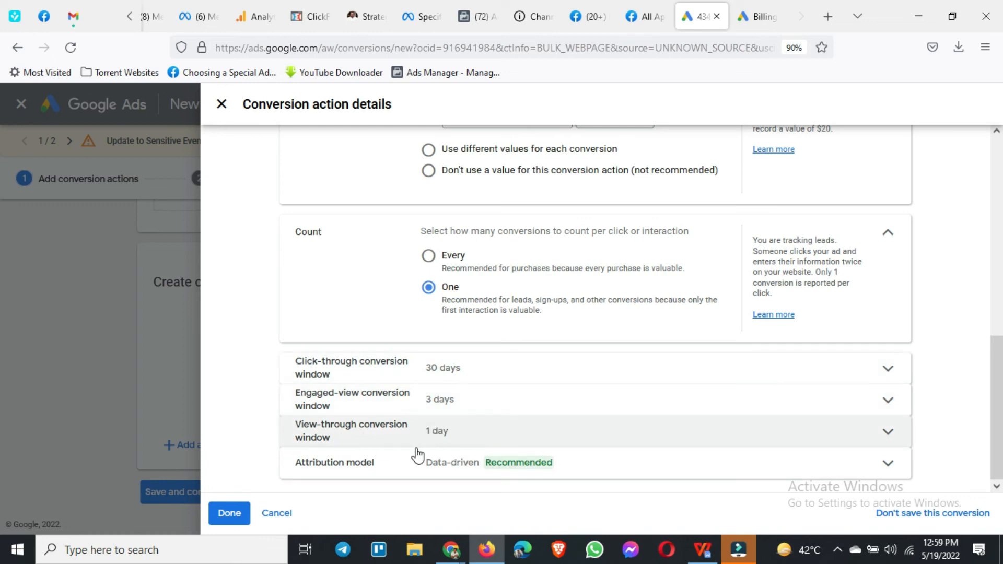
click(224, 514)
scroll(376, 380, down, 1)
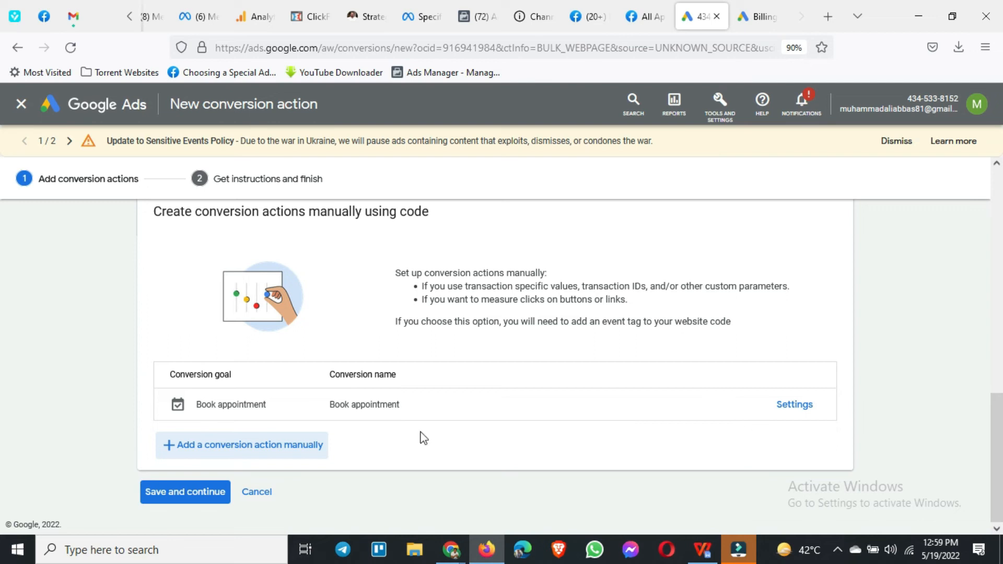
click(178, 493)
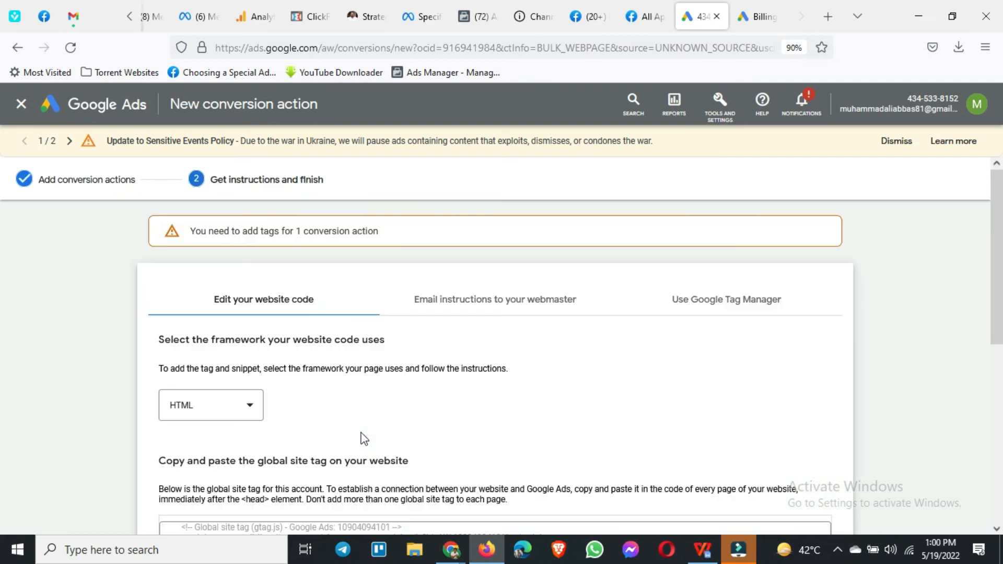
Step: Examine the HTML instructions for the Google Ads global site tag code and the Book appointment event tag
scroll(353, 339, down, 6)
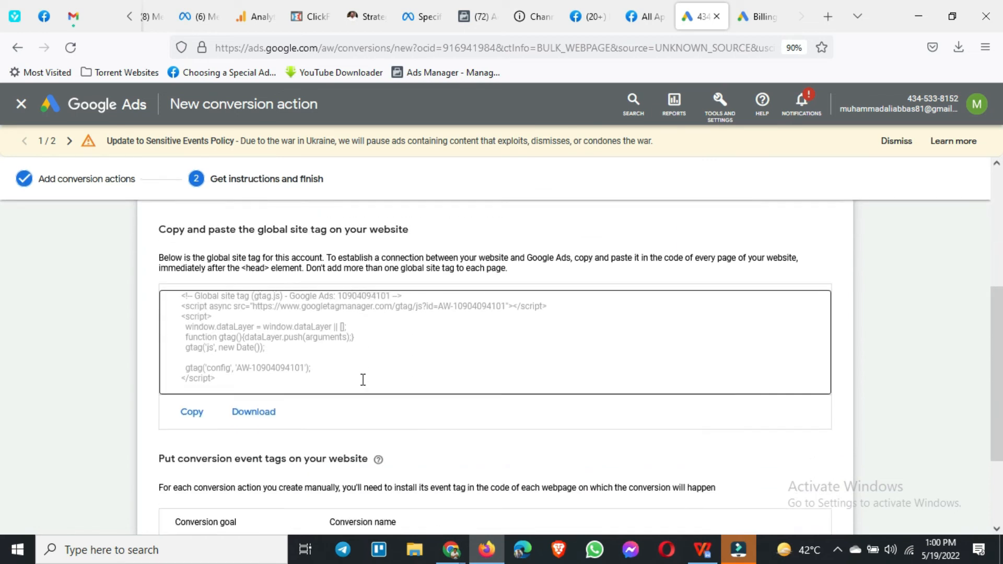
scroll(363, 380, up, 2)
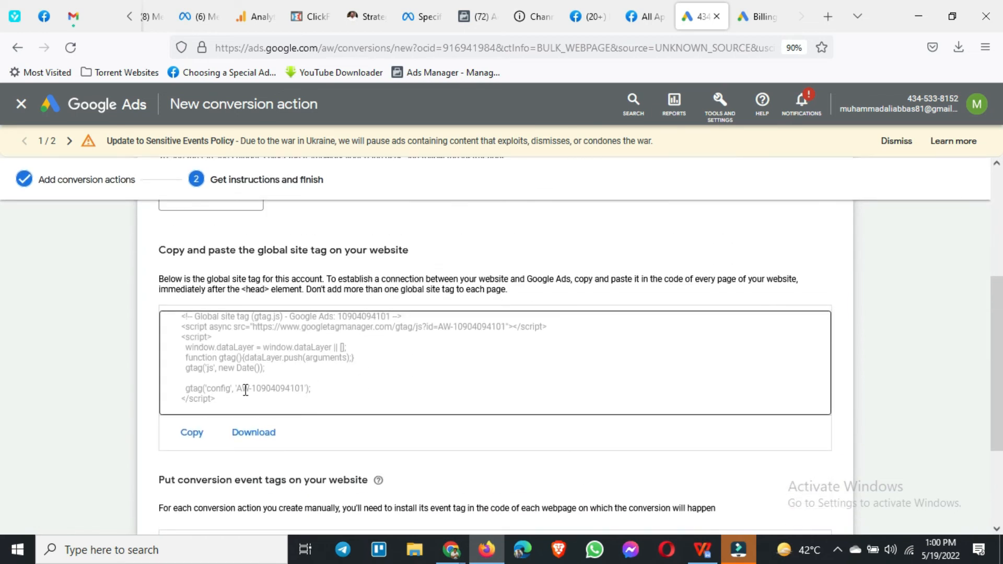
scroll(239, 386, up, 3)
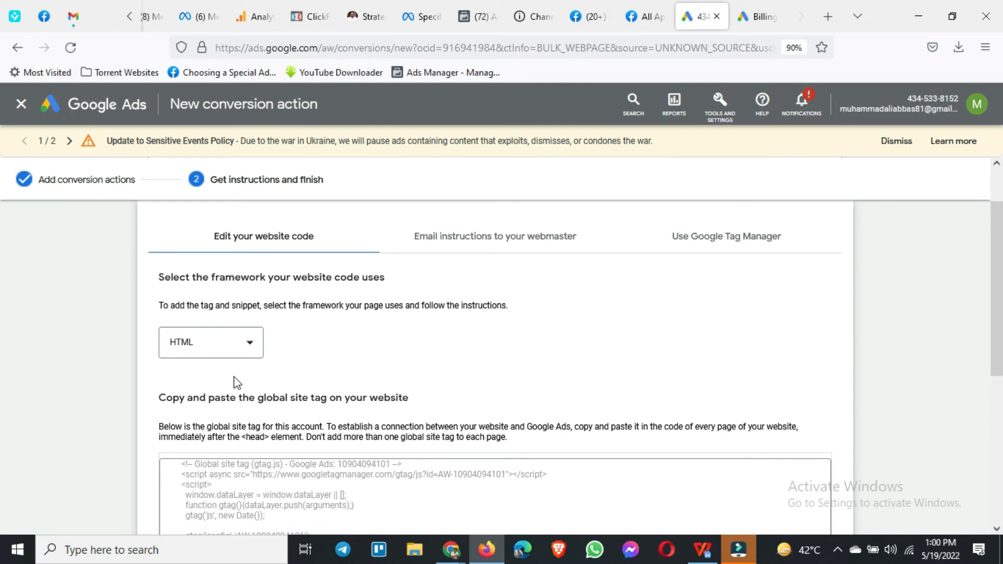
scroll(238, 383, down, 2)
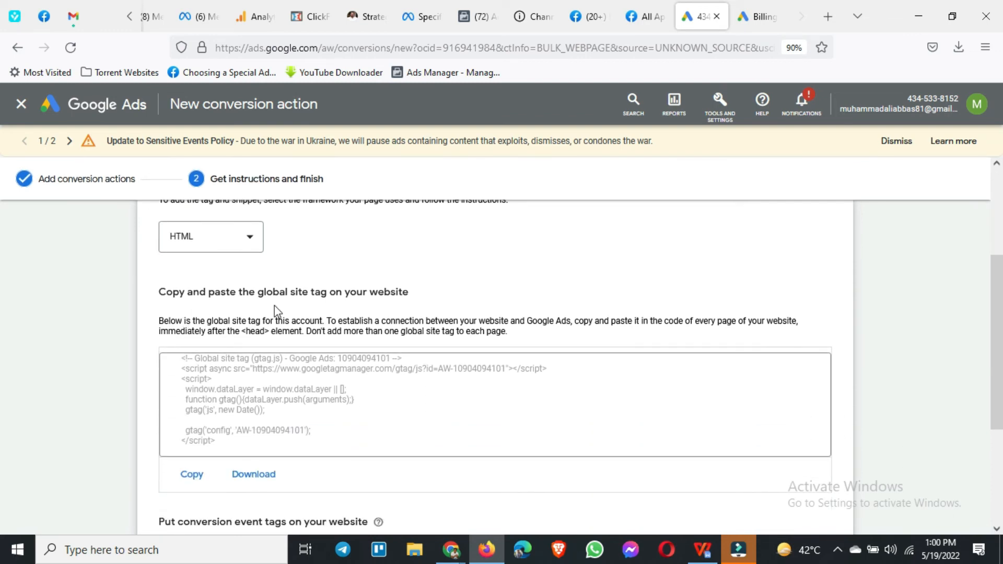
drag(251, 448, 180, 358)
scroll(179, 364, down, 2)
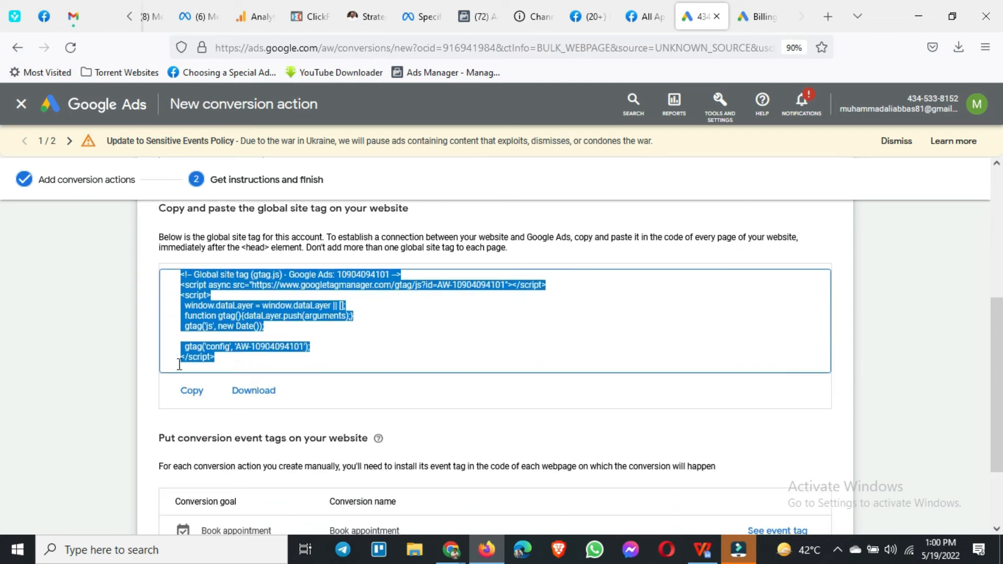
scroll(180, 364, down, 1)
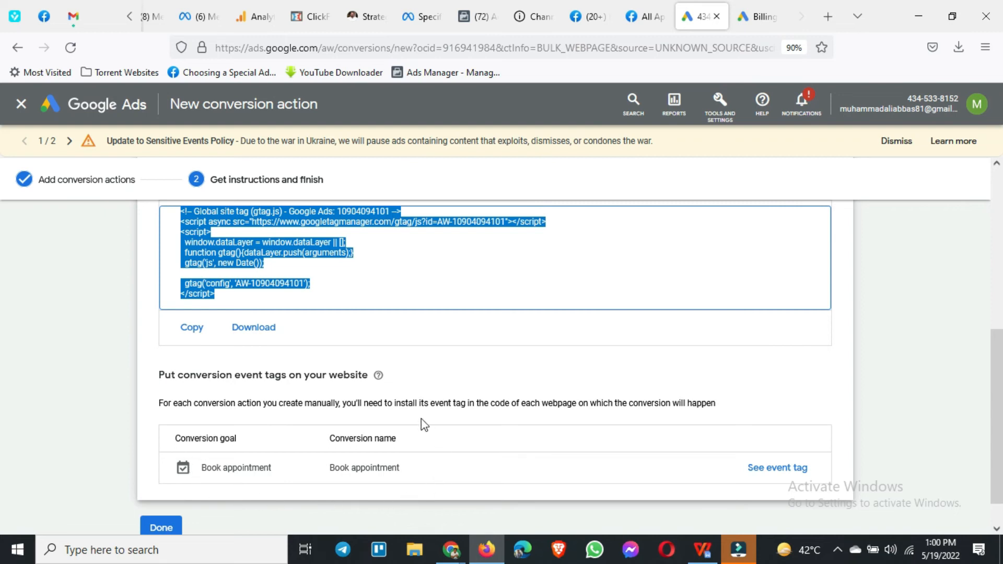
scroll(364, 343, up, 1)
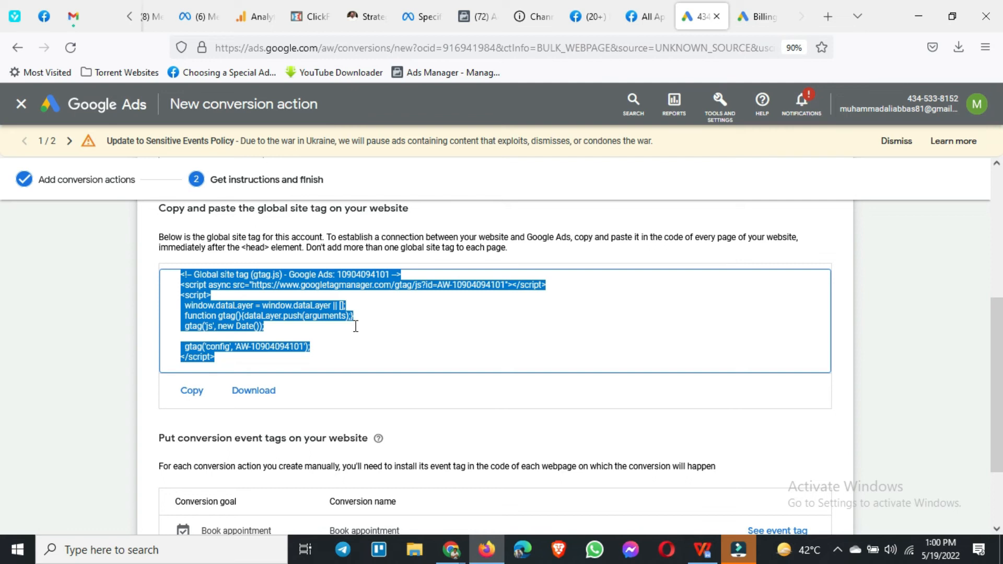
scroll(355, 326, down, 1)
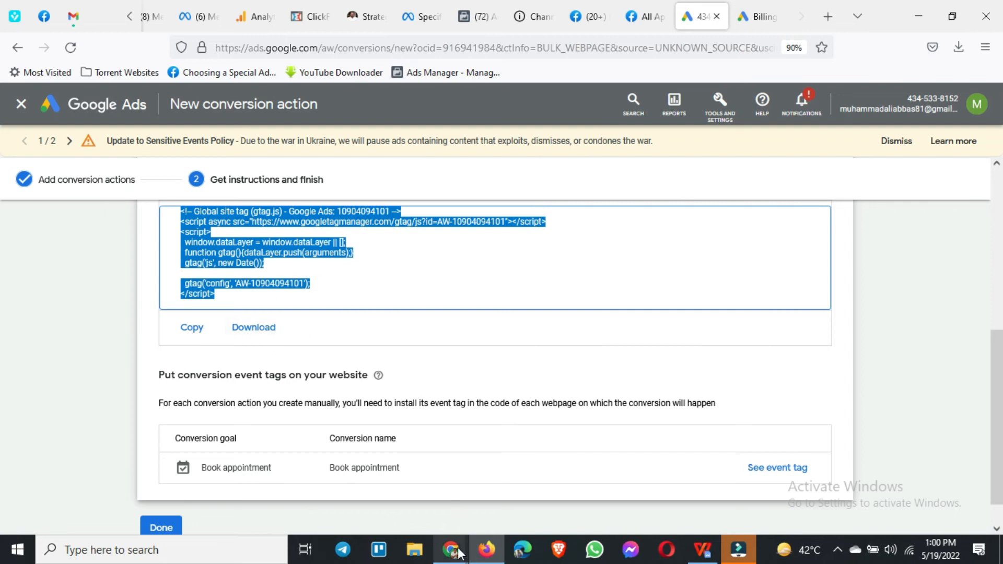
Step: Switch briefly to the WordPress site in Chrome to check it against the global site tag, and return to the tag instructions
mouse_move(452, 548)
click(376, 486)
click(918, 12)
scroll(308, 263, up, 1)
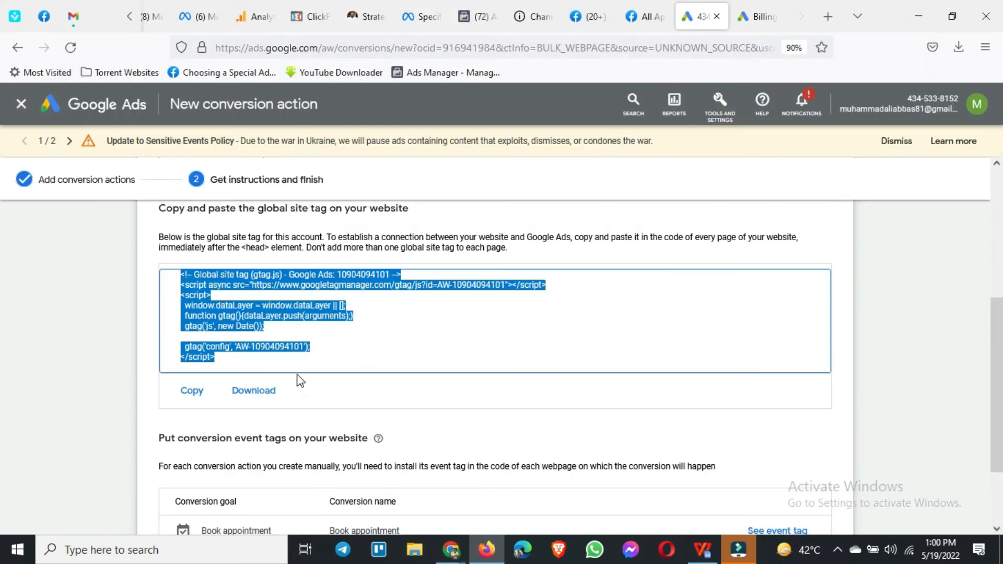
Step: Open the Book appointment event tag and copy its Page load event snippet
scroll(315, 357, down, 2)
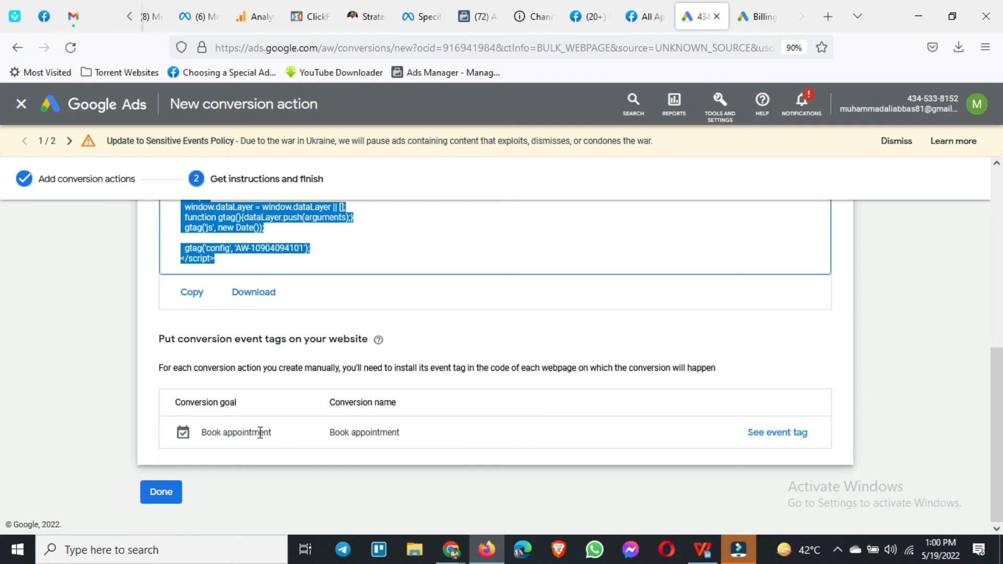
click(764, 433)
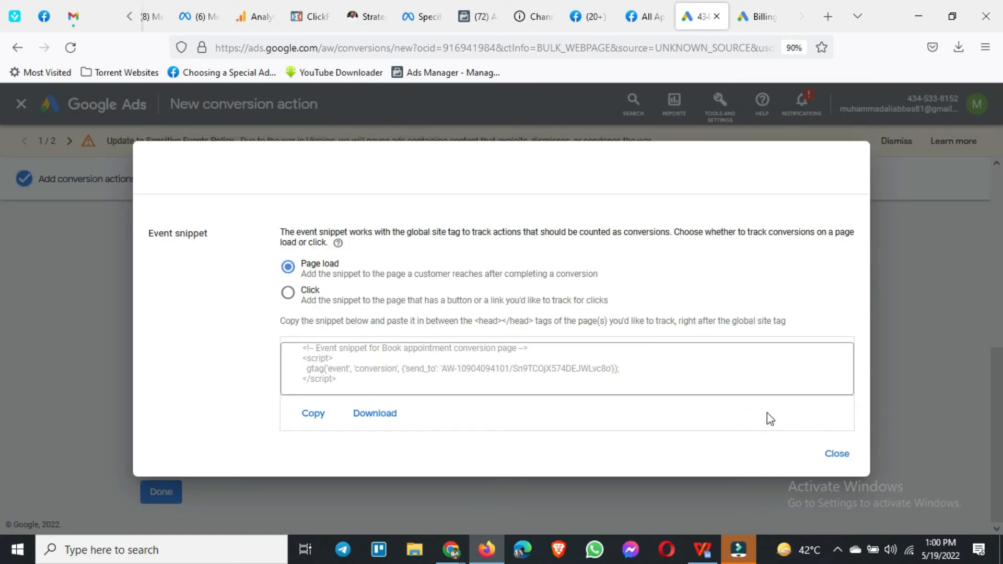
click(343, 384)
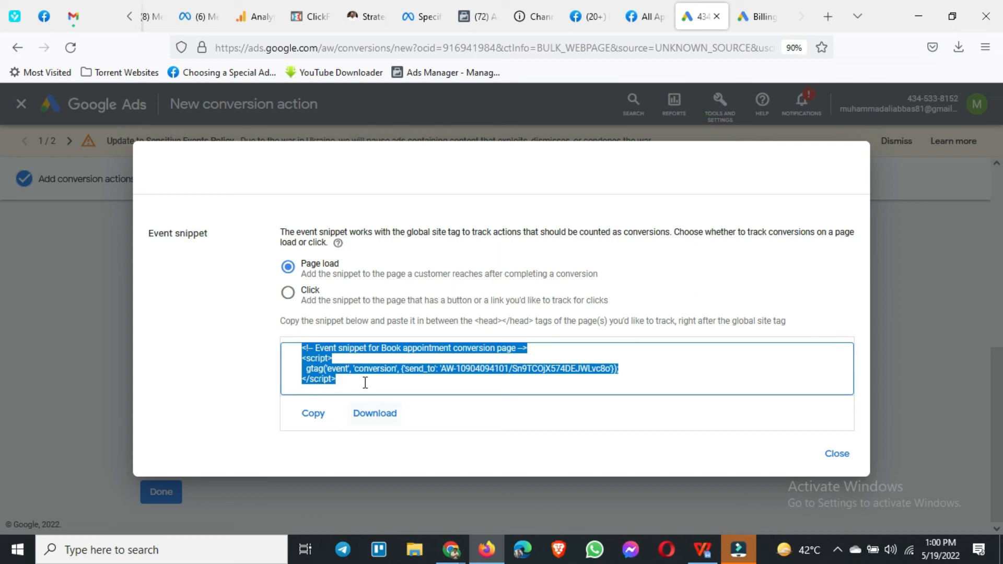
right_click(313, 380)
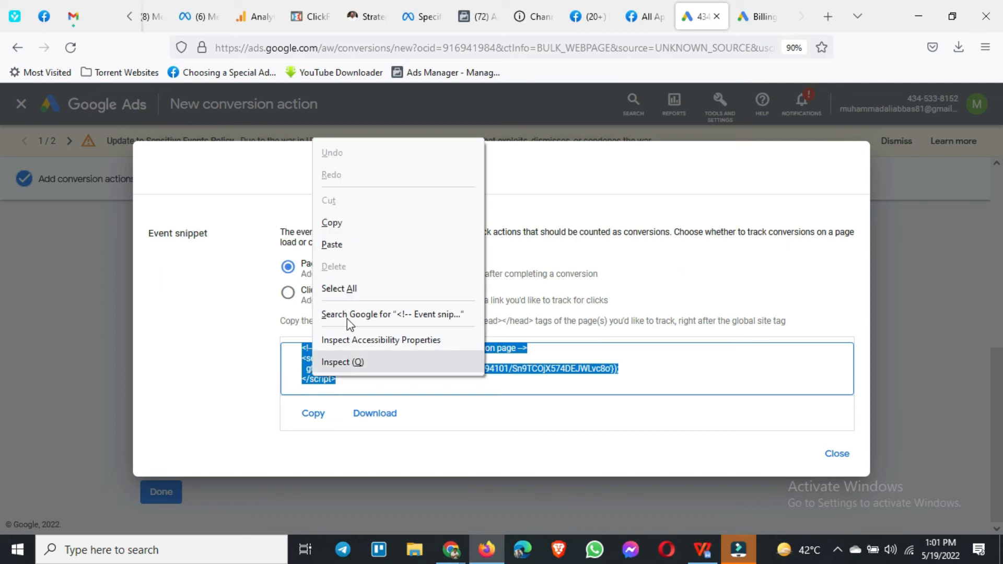
click(369, 223)
Step: Switch to the WordPress admin in Chrome and open the Request Quote page for editing with Elementor
click(459, 558)
click(377, 491)
scroll(64, 244, up, 2)
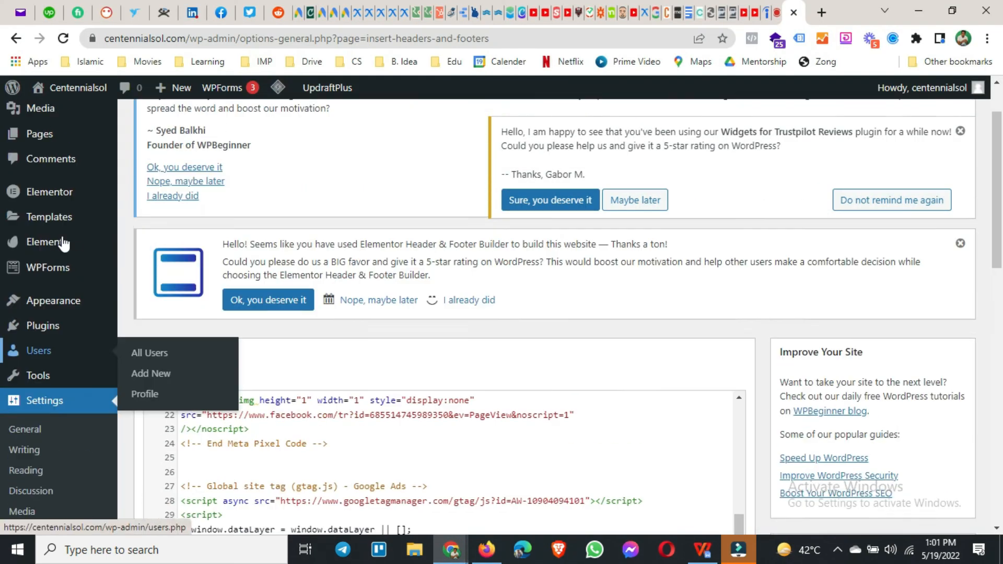
scroll(64, 244, up, 1)
click(79, 210)
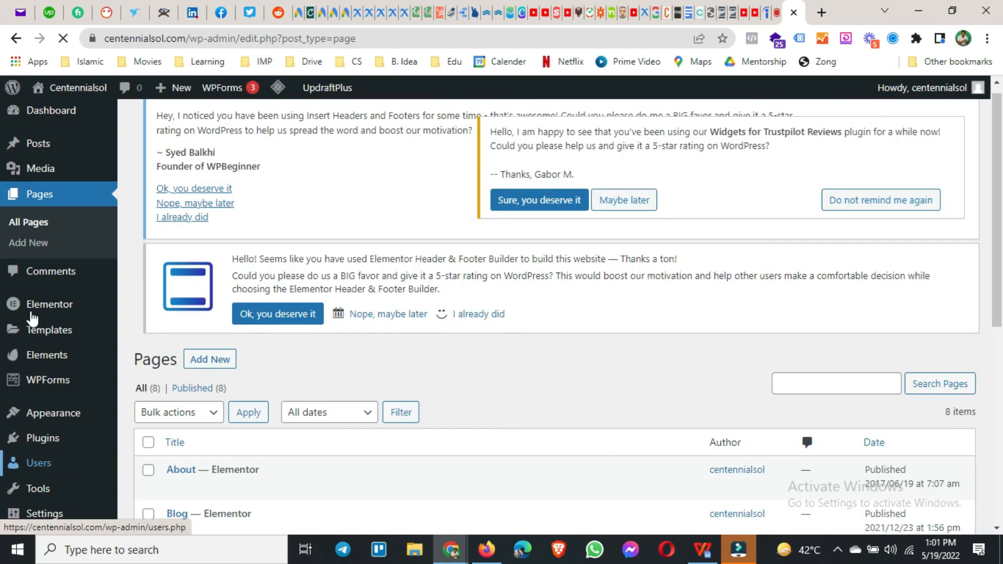
scroll(32, 317, down, 5)
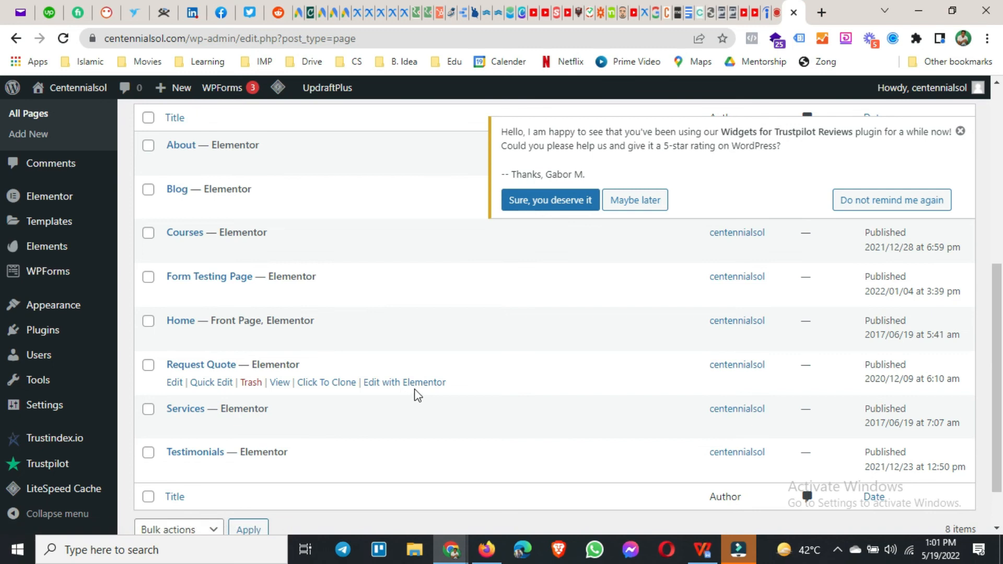
click(395, 388)
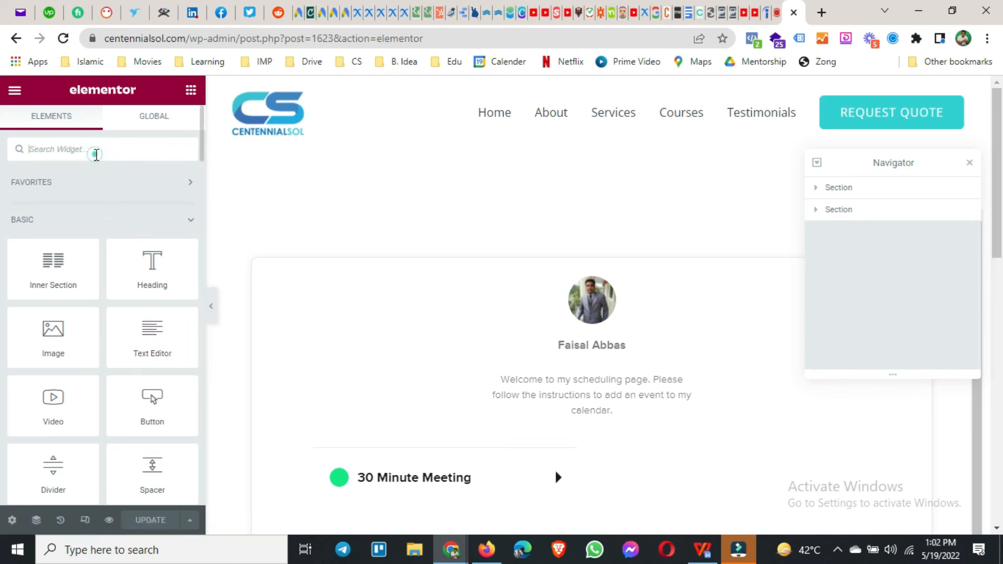
Step: Delete the empty text editor section above the scheduling form and add an HTML widget above the form
text(html)
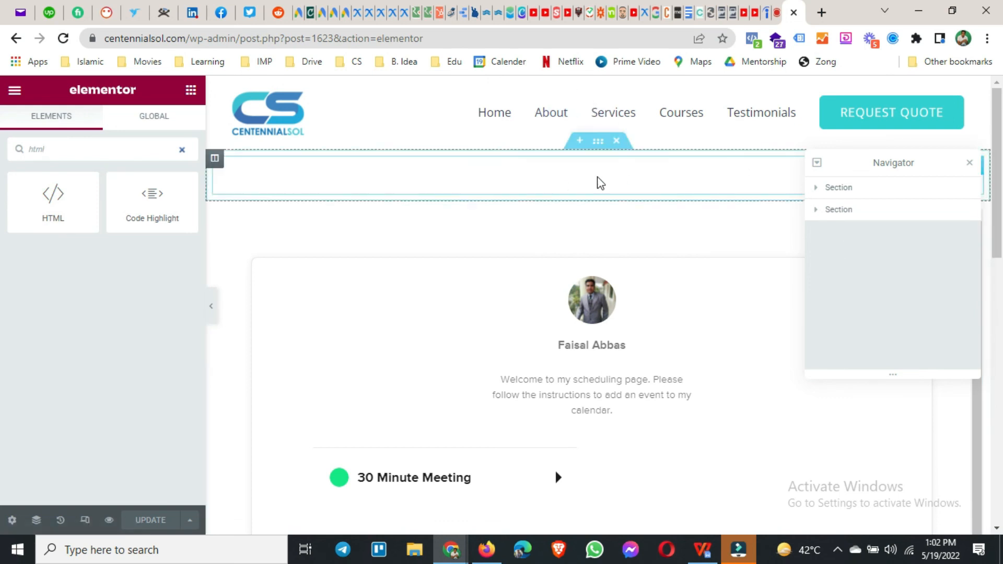
click(614, 176)
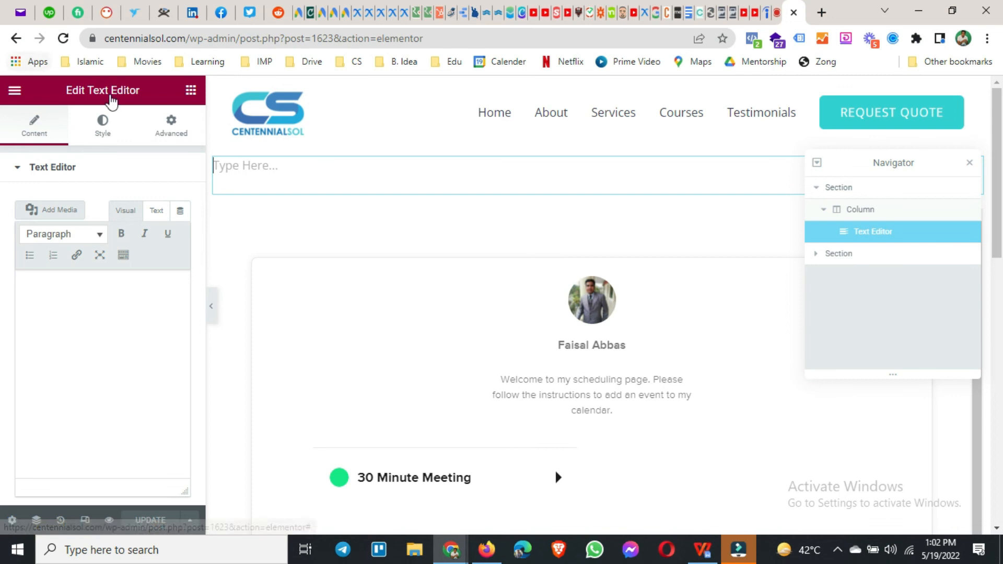
click(637, 175)
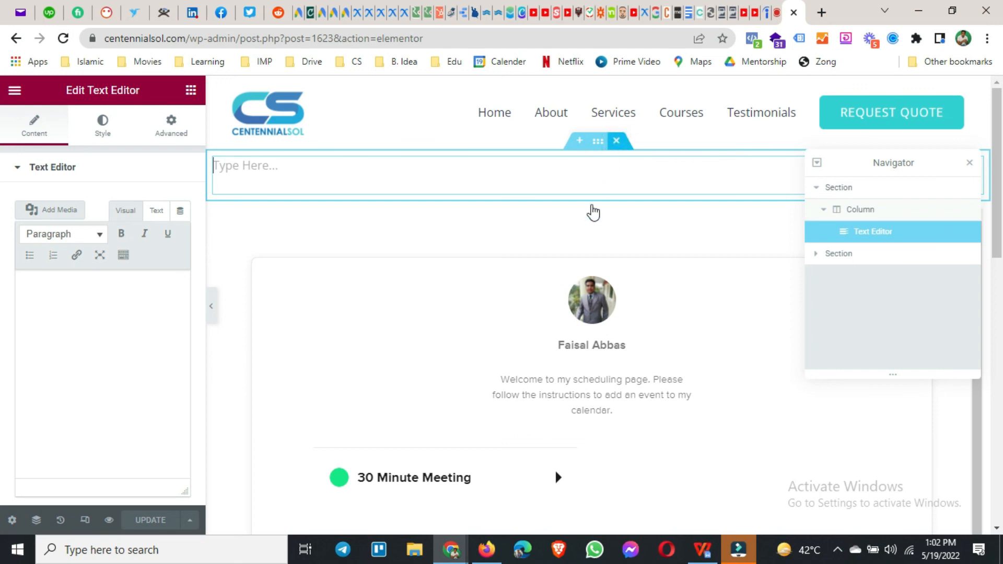
click(108, 149)
text(ht)
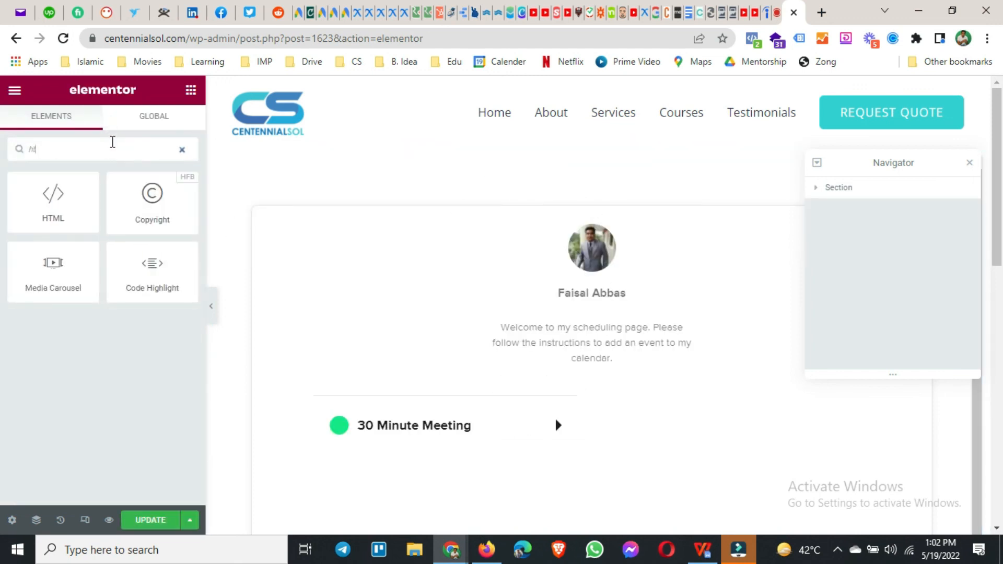
text(ml)
drag(50, 201, 547, 174)
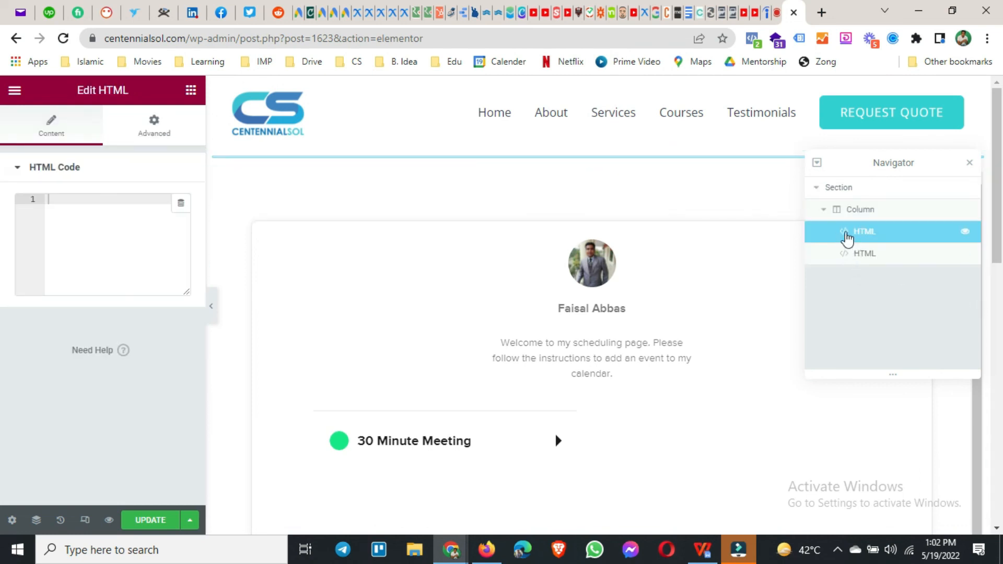
Step: Compare the two HTML widgets by toggling their visibility, leaving the empty one hidden and selected and the Calendly one shown
click(965, 231)
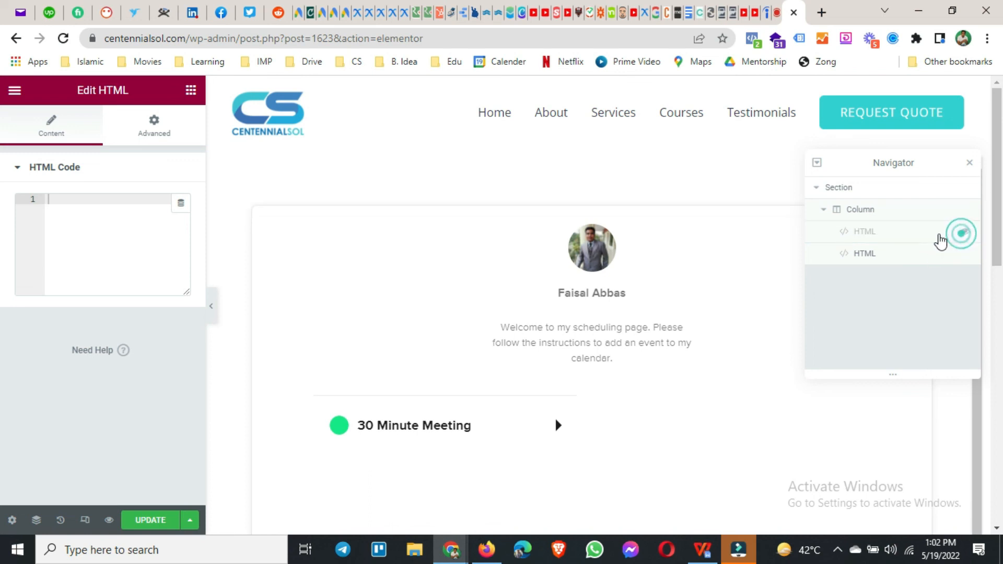
click(886, 260)
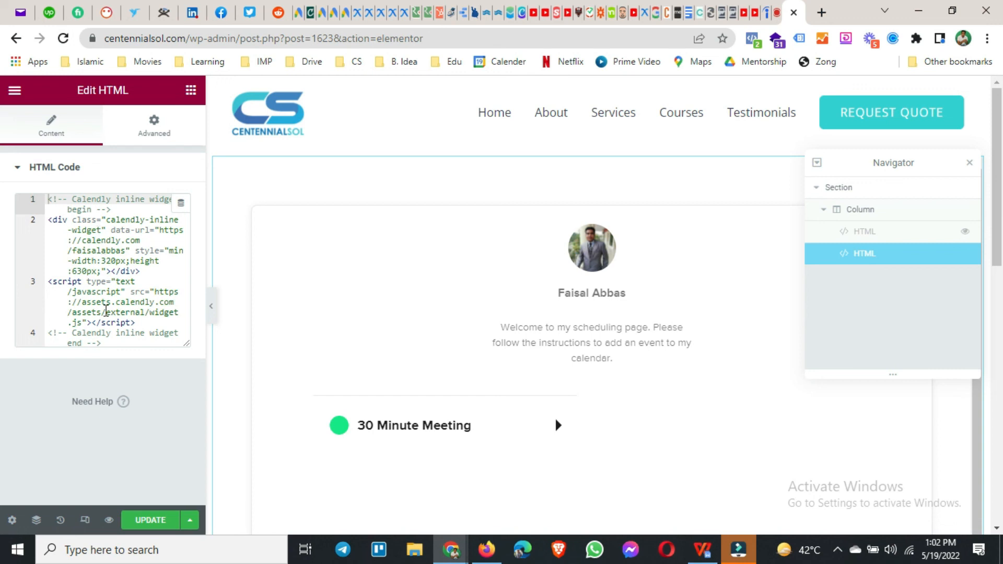
click(965, 253)
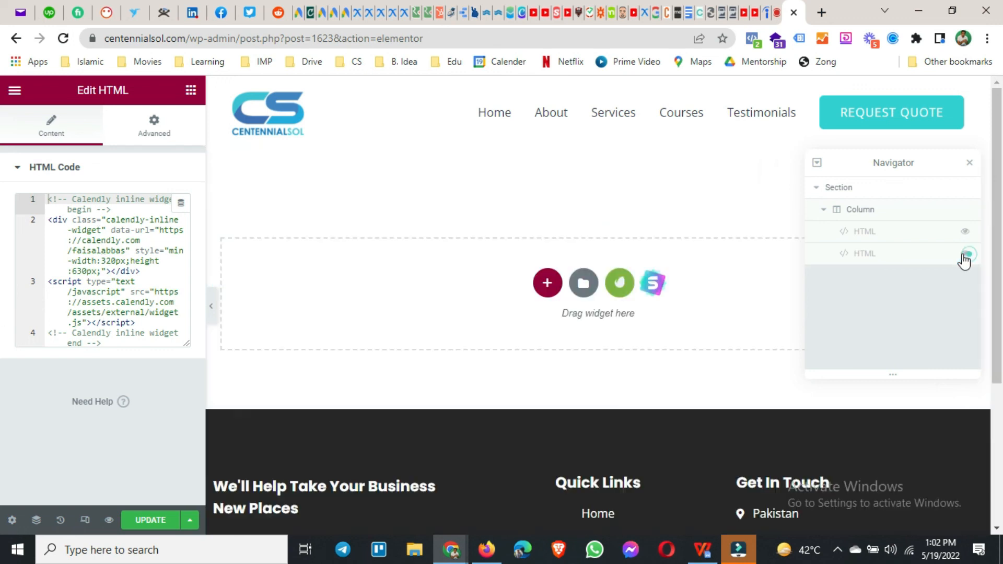
click(892, 233)
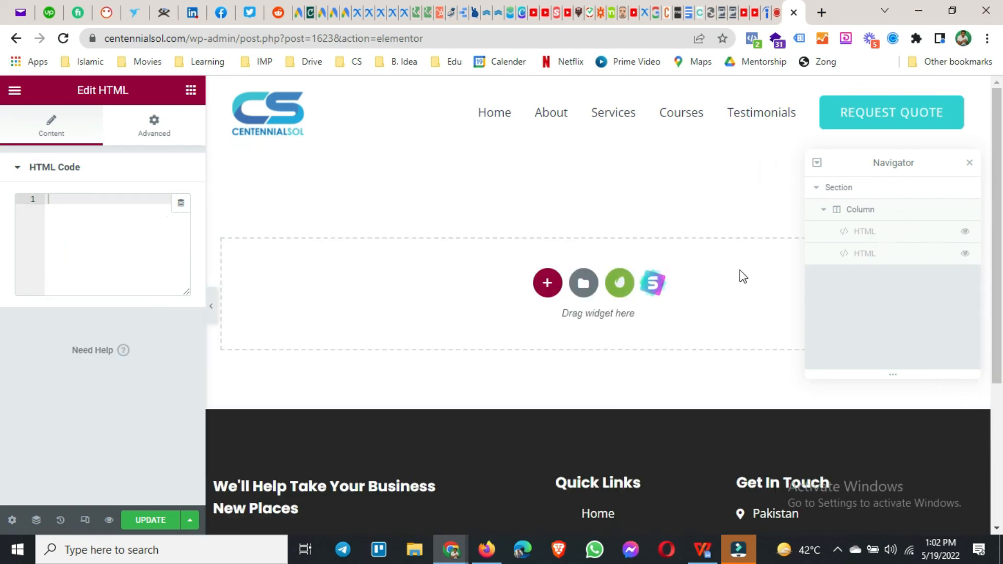
scroll(550, 356, down, 4)
scroll(550, 364, up, 4)
click(965, 254)
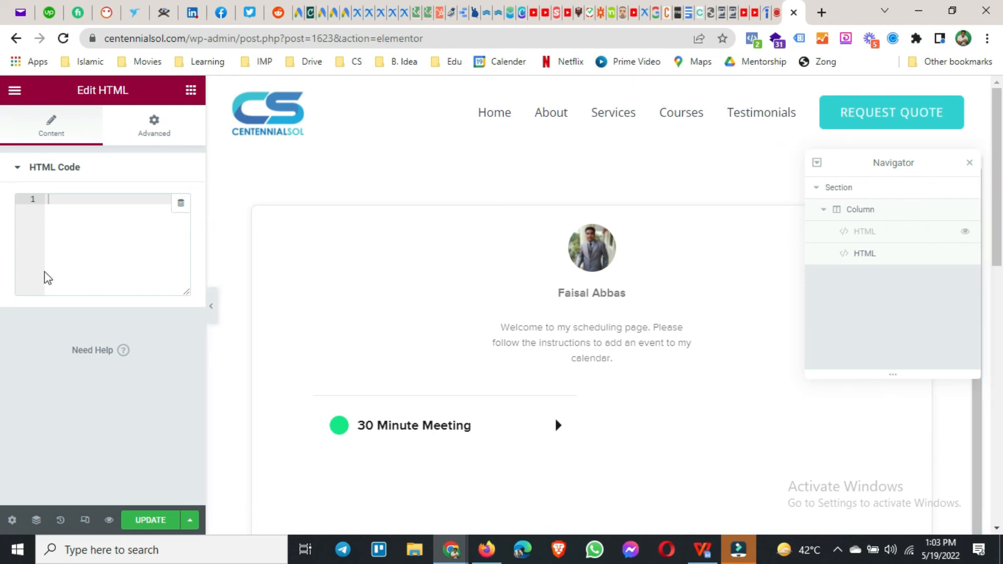
Step: Paste the Book appointment event snippet into the empty HTML widget and update the page
double_click(69, 197)
right_click(69, 209)
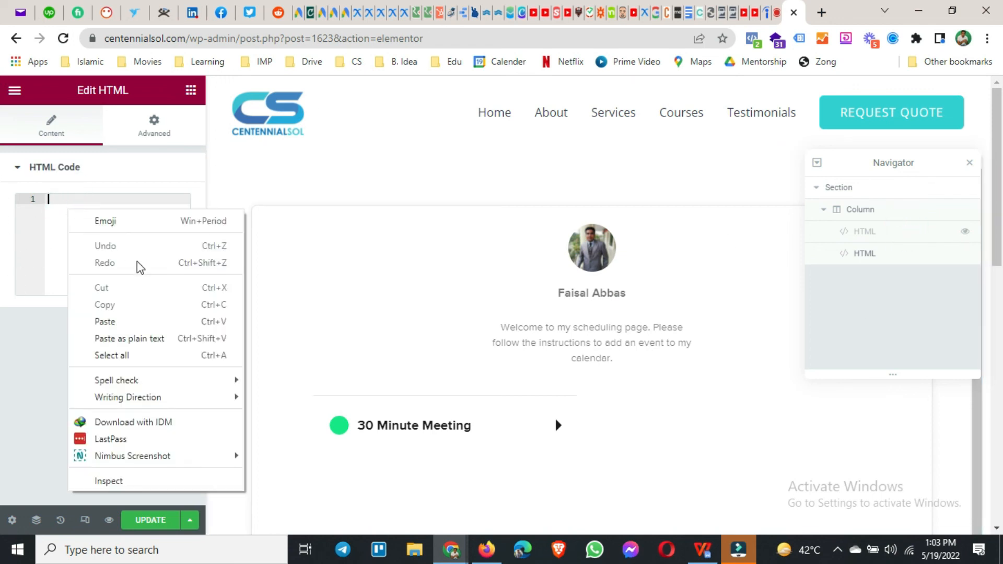
click(125, 320)
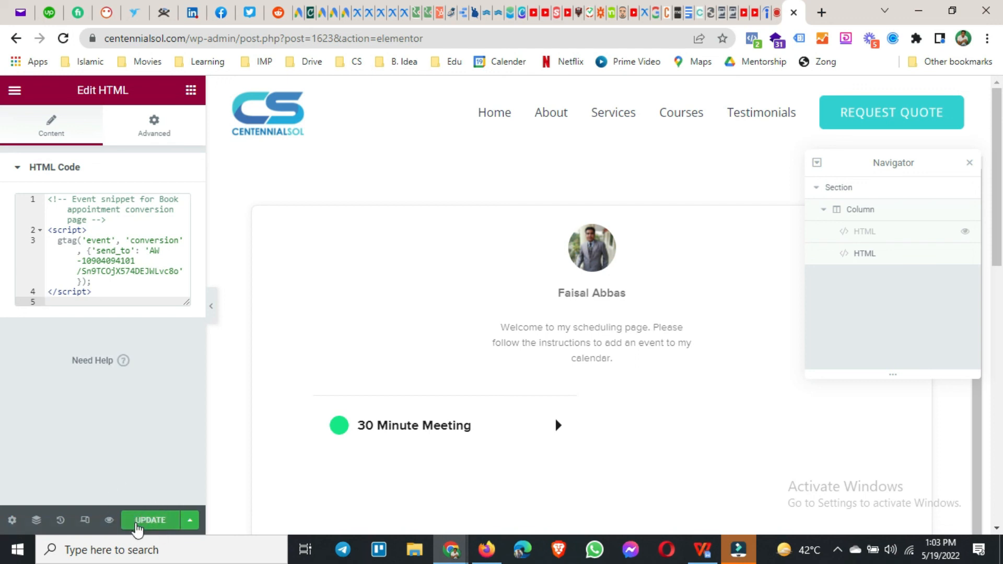
click(137, 524)
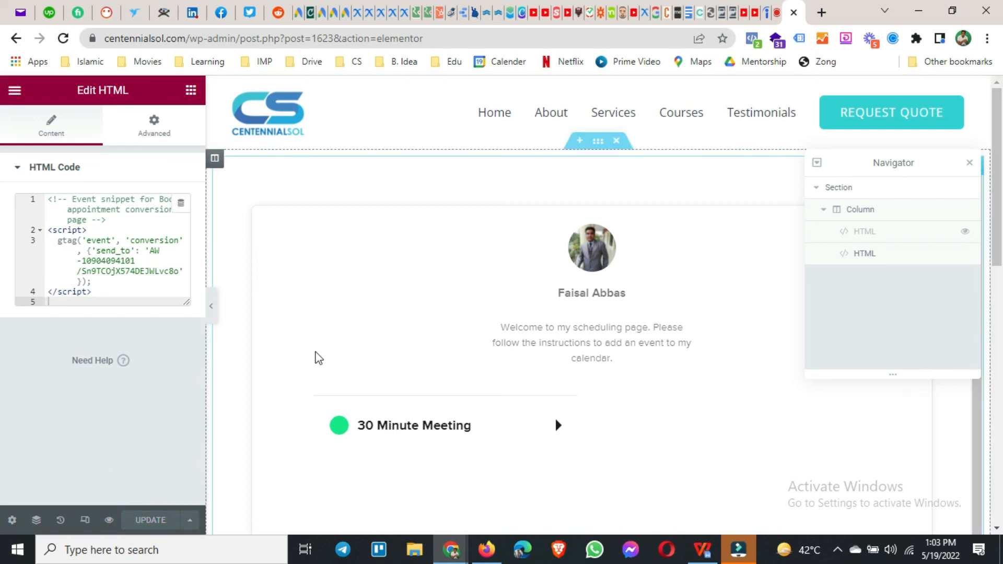
Step: Return to Google Ads in Firefox, close the event snippet, finish the conversion setup and look over the conversions summary
mouse_move(482, 558)
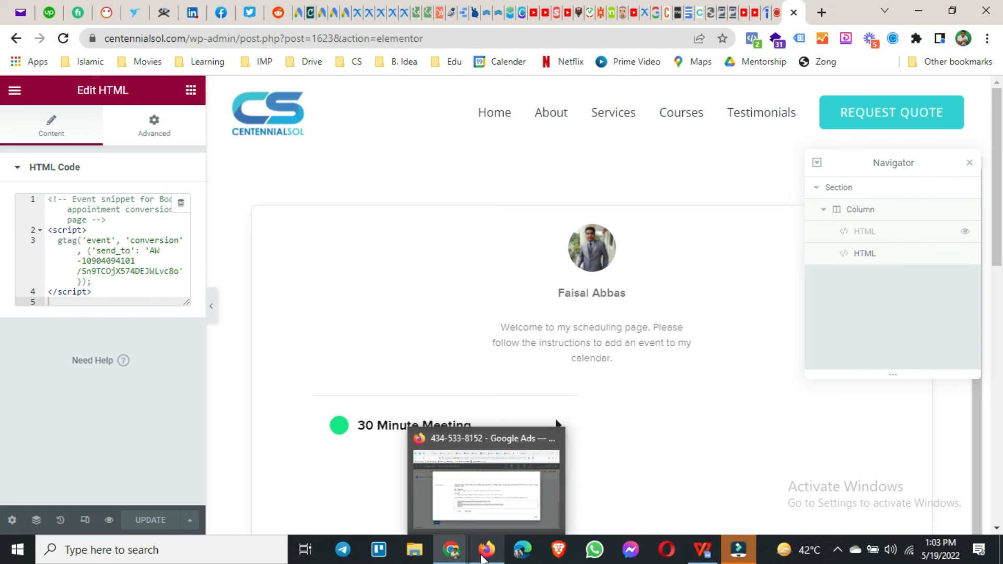
click(482, 557)
click(837, 454)
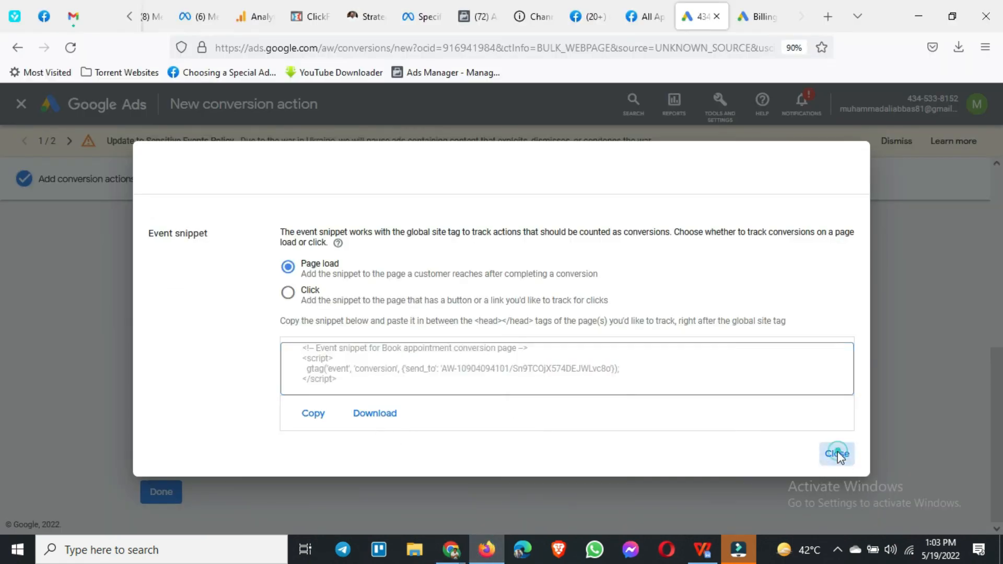
click(174, 500)
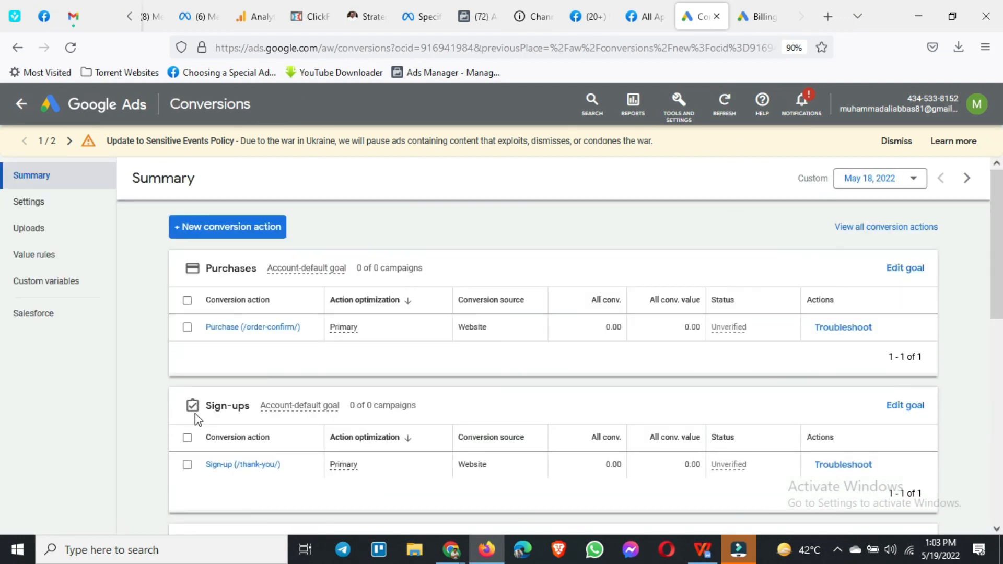
scroll(197, 418, down, 2)
scroll(195, 418, up, 2)
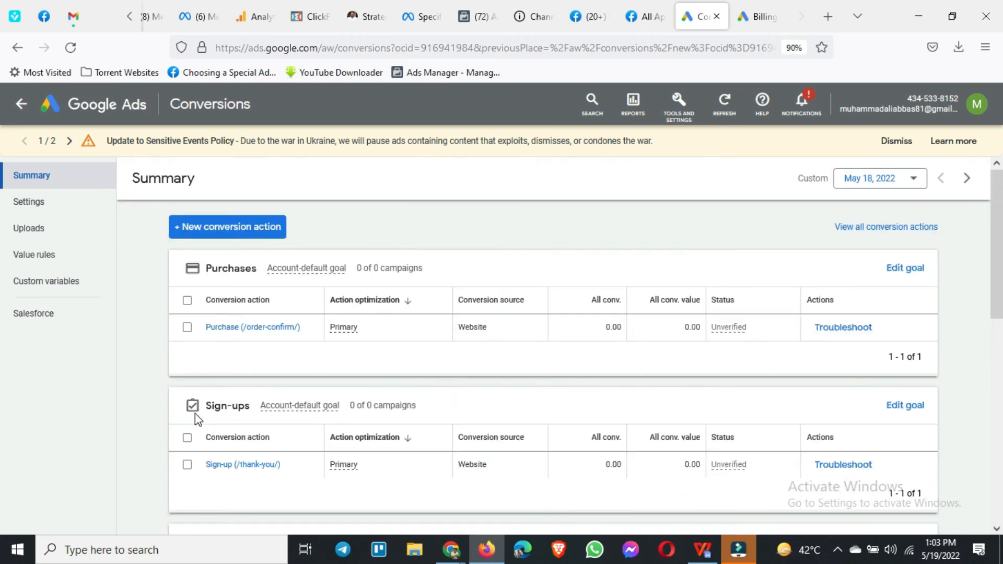